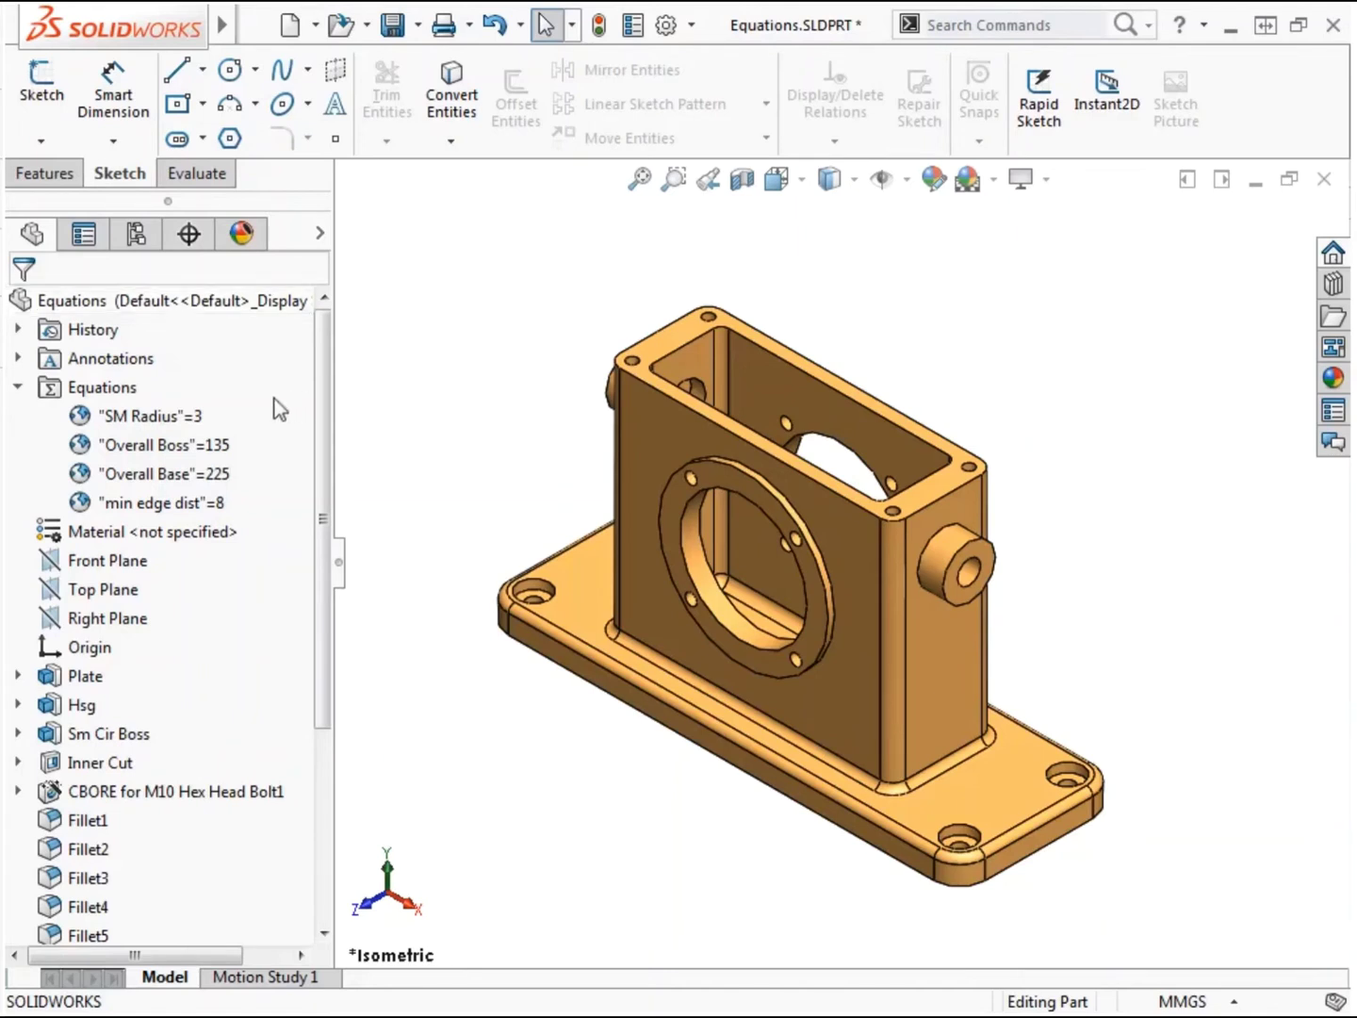
- Review the SM Radius, Overall Boss, Overall Base and min edge dist variables, then show Hsg's 110, 48 and Σ 67.50 dimensions
left_click(180, 417)
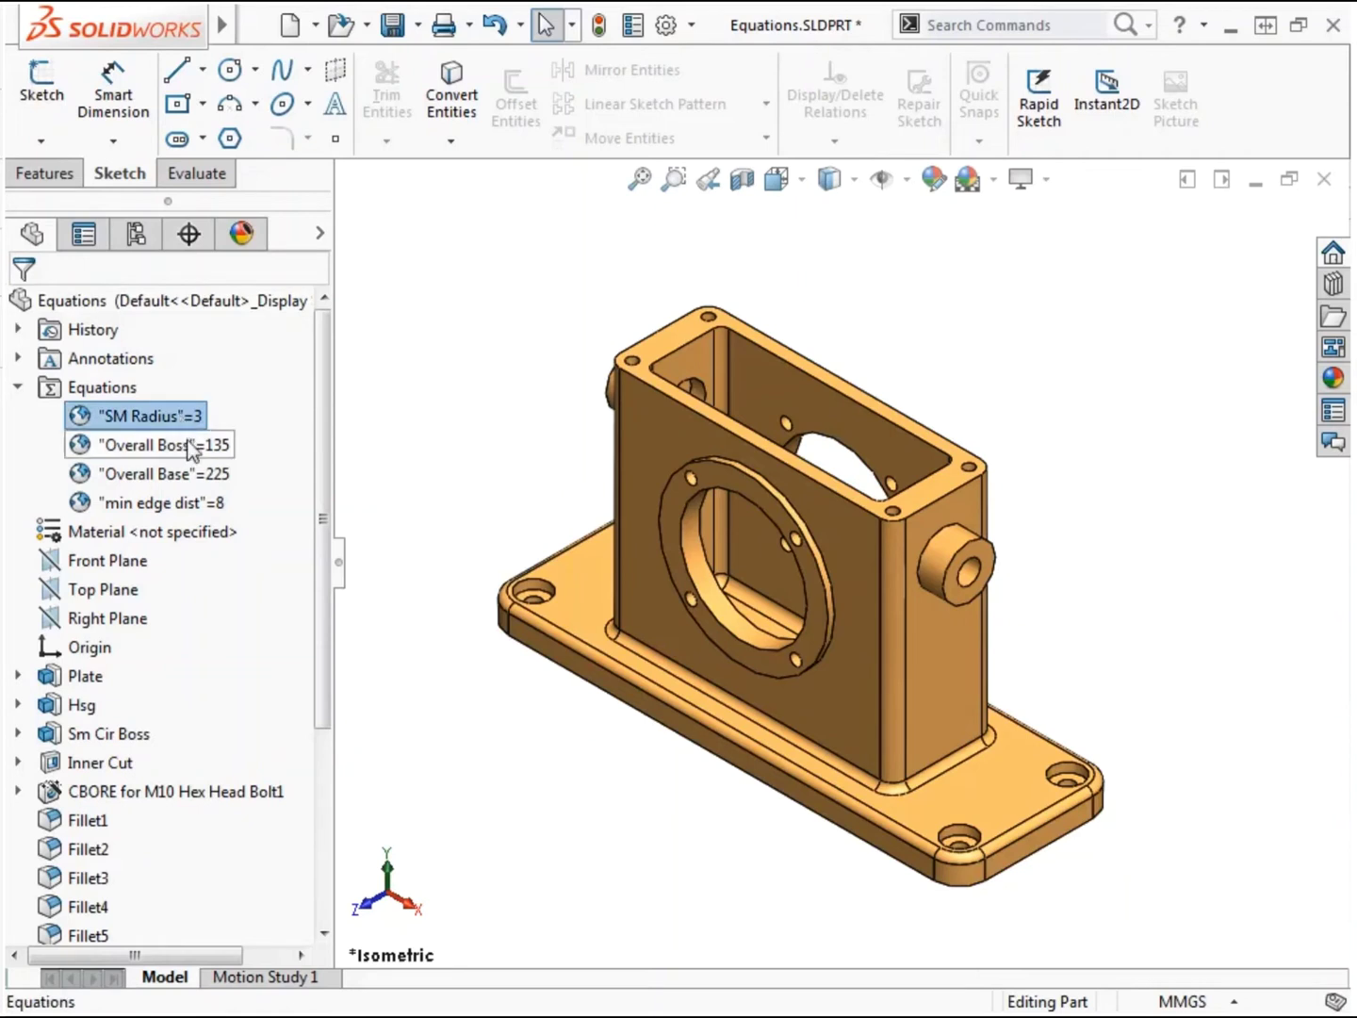
left_click(184, 450)
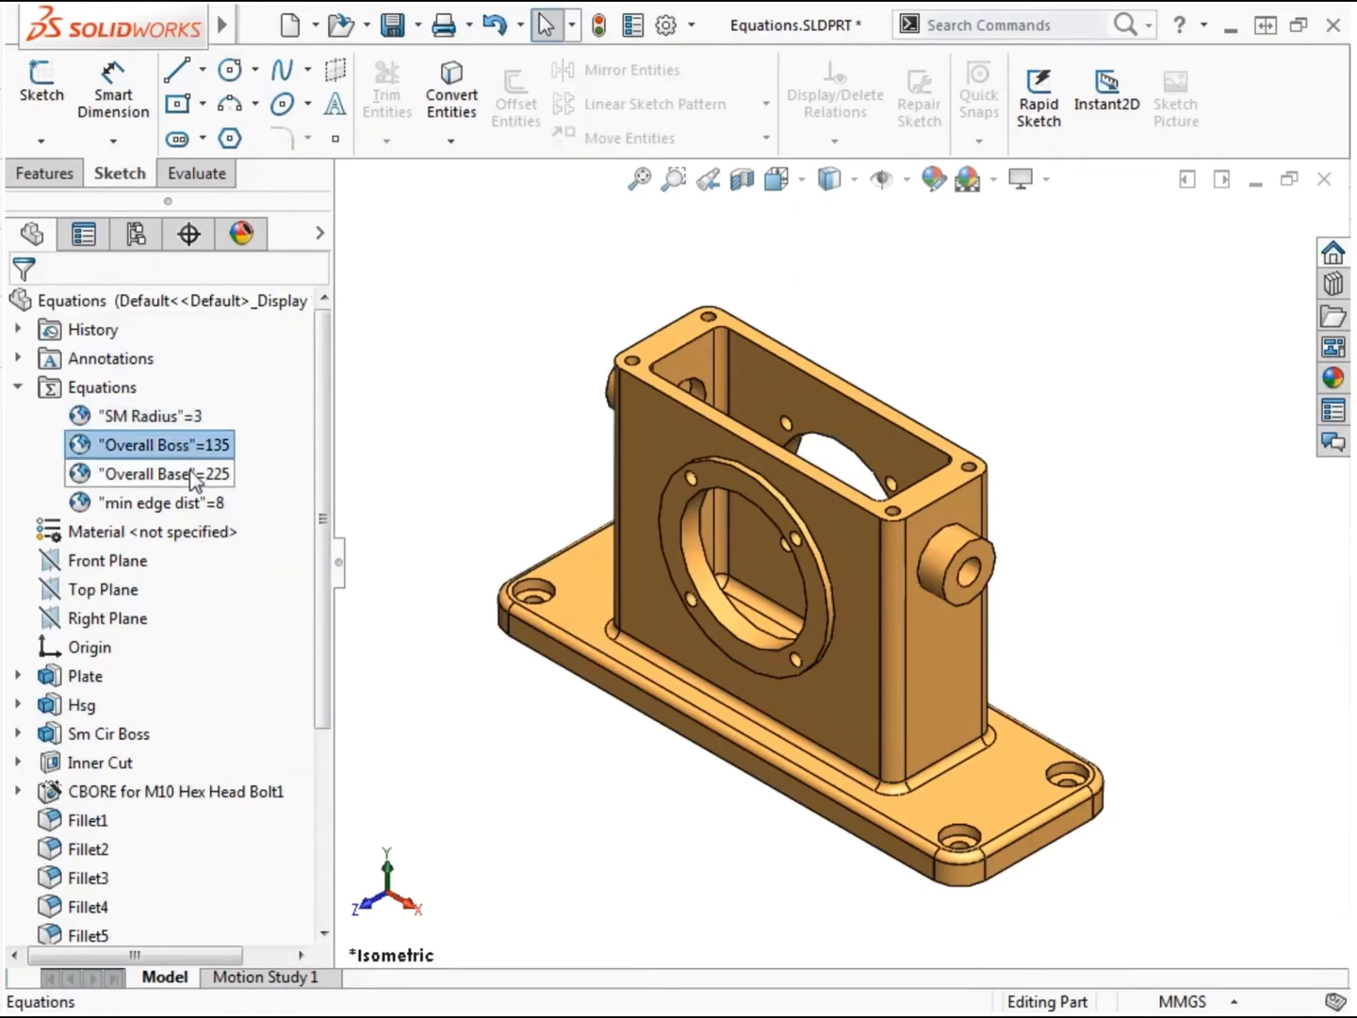
left_click(190, 477)
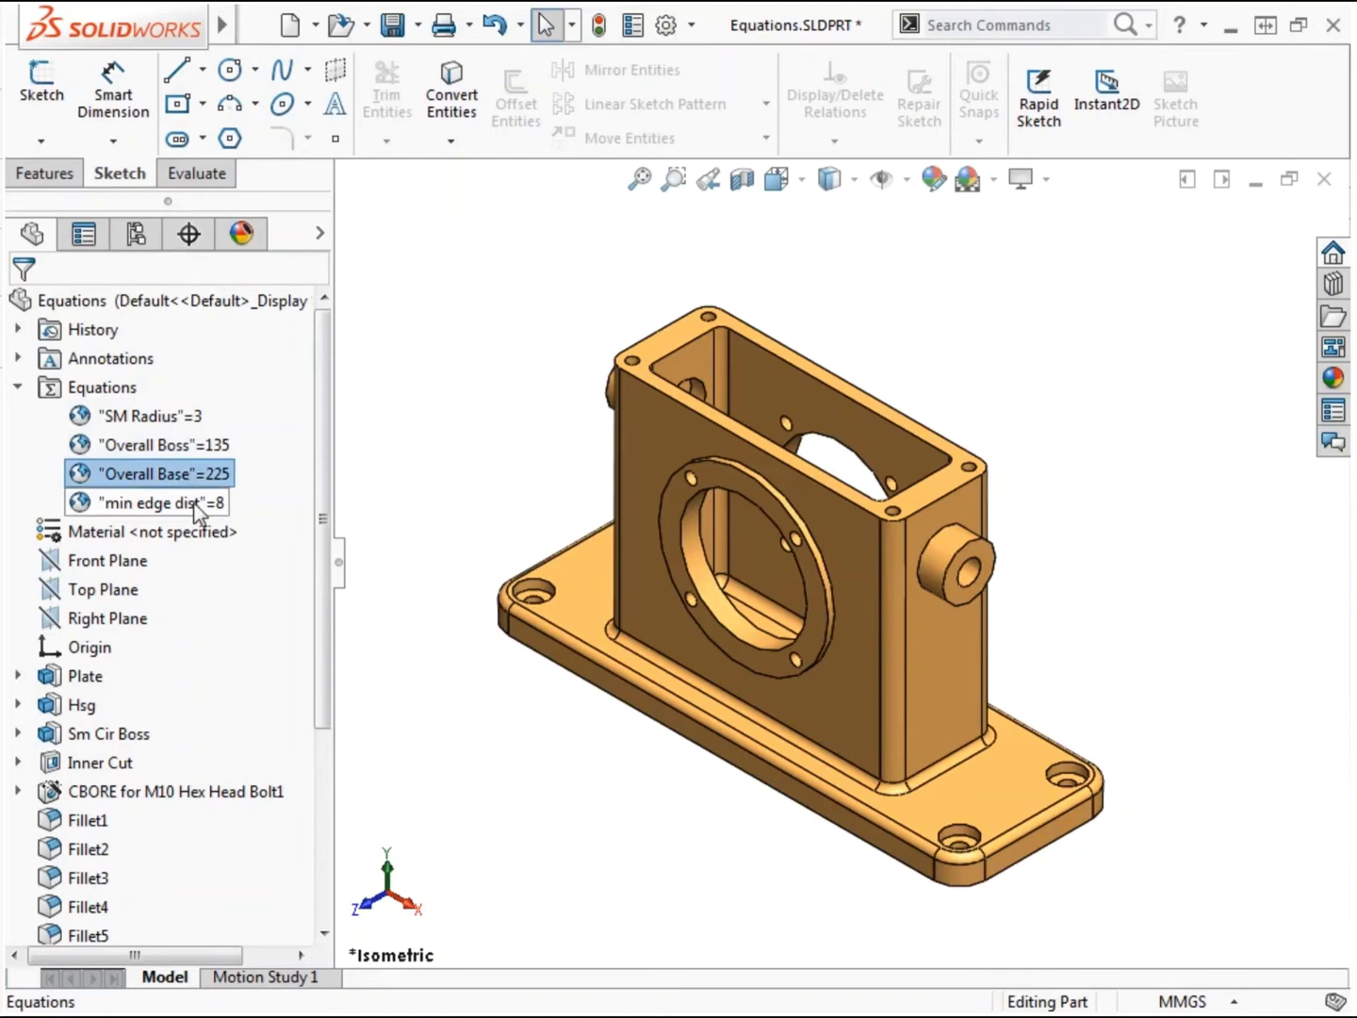
left_click(194, 505)
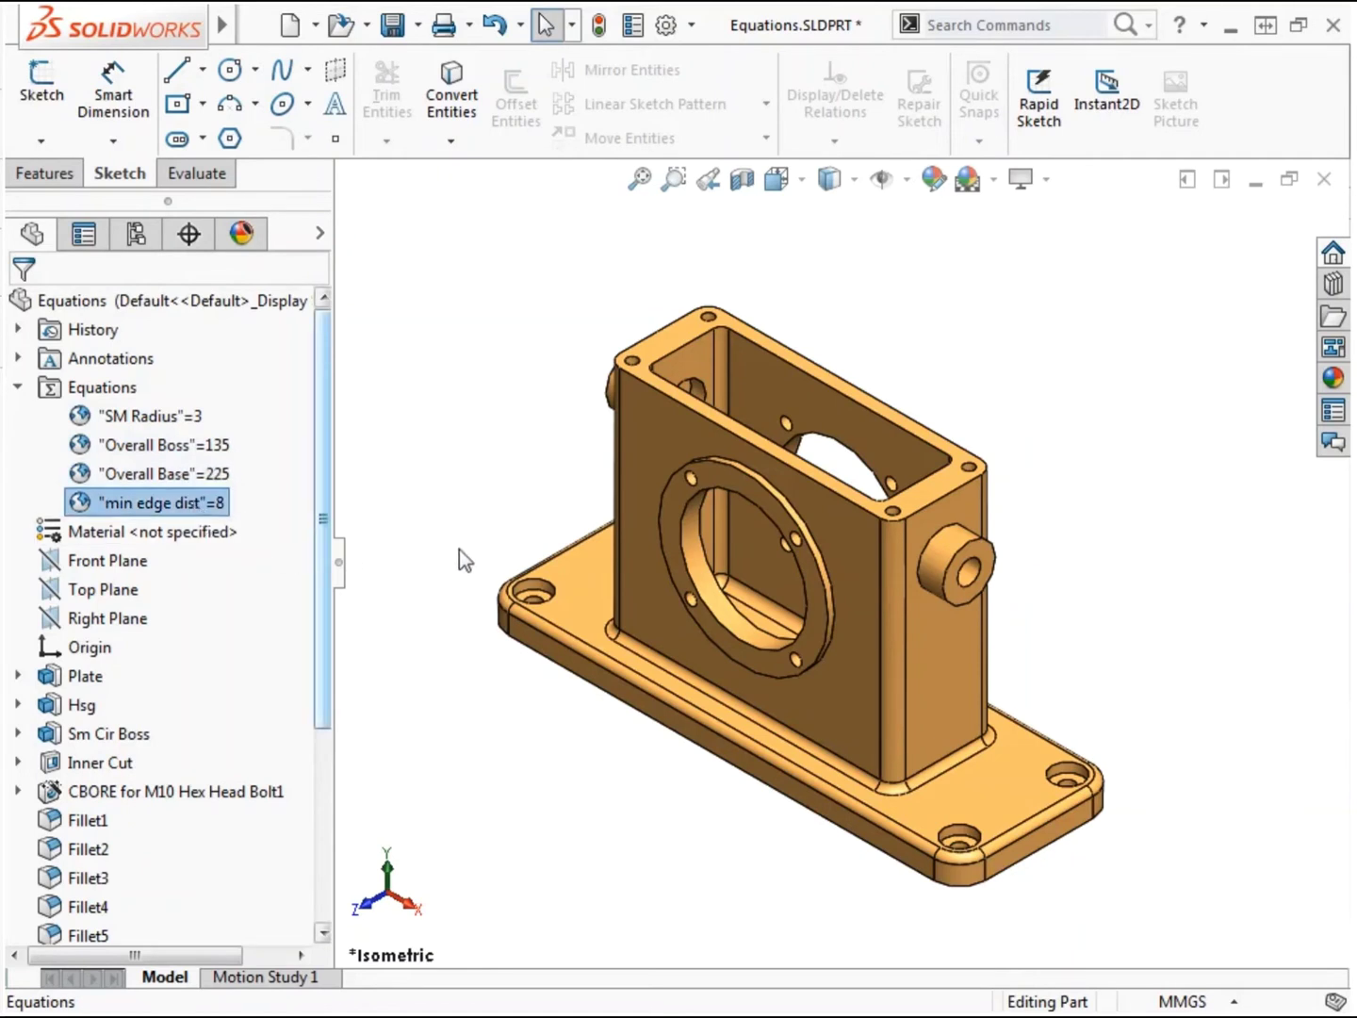
left_click(657, 462)
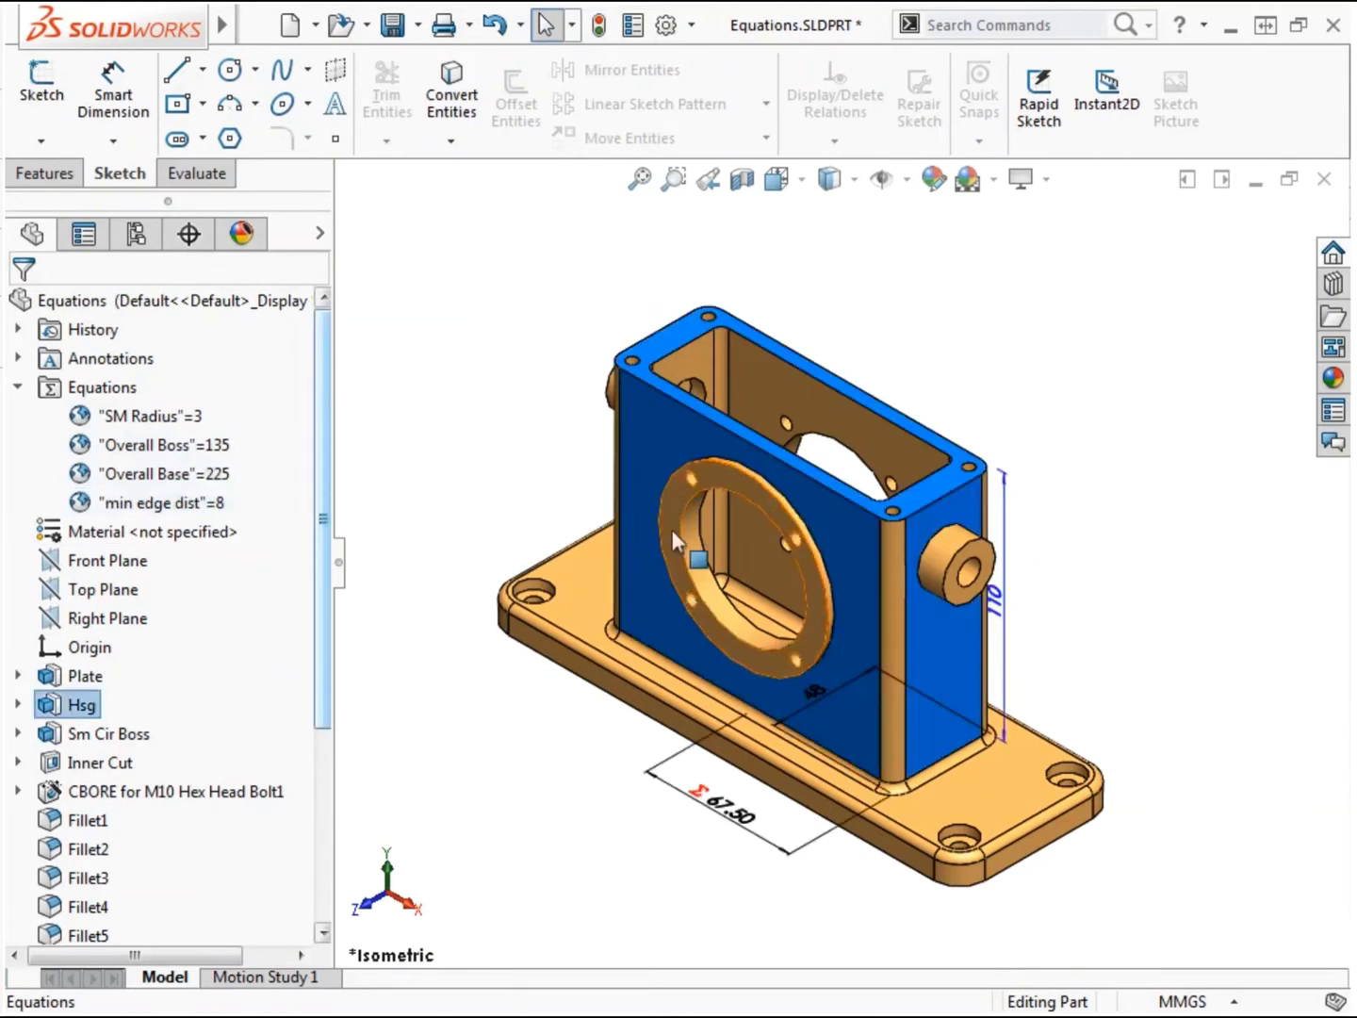
- Inspect the Σ 67.50 dimension's equation, then open the 110 housing height for editing
double_click(716, 804)
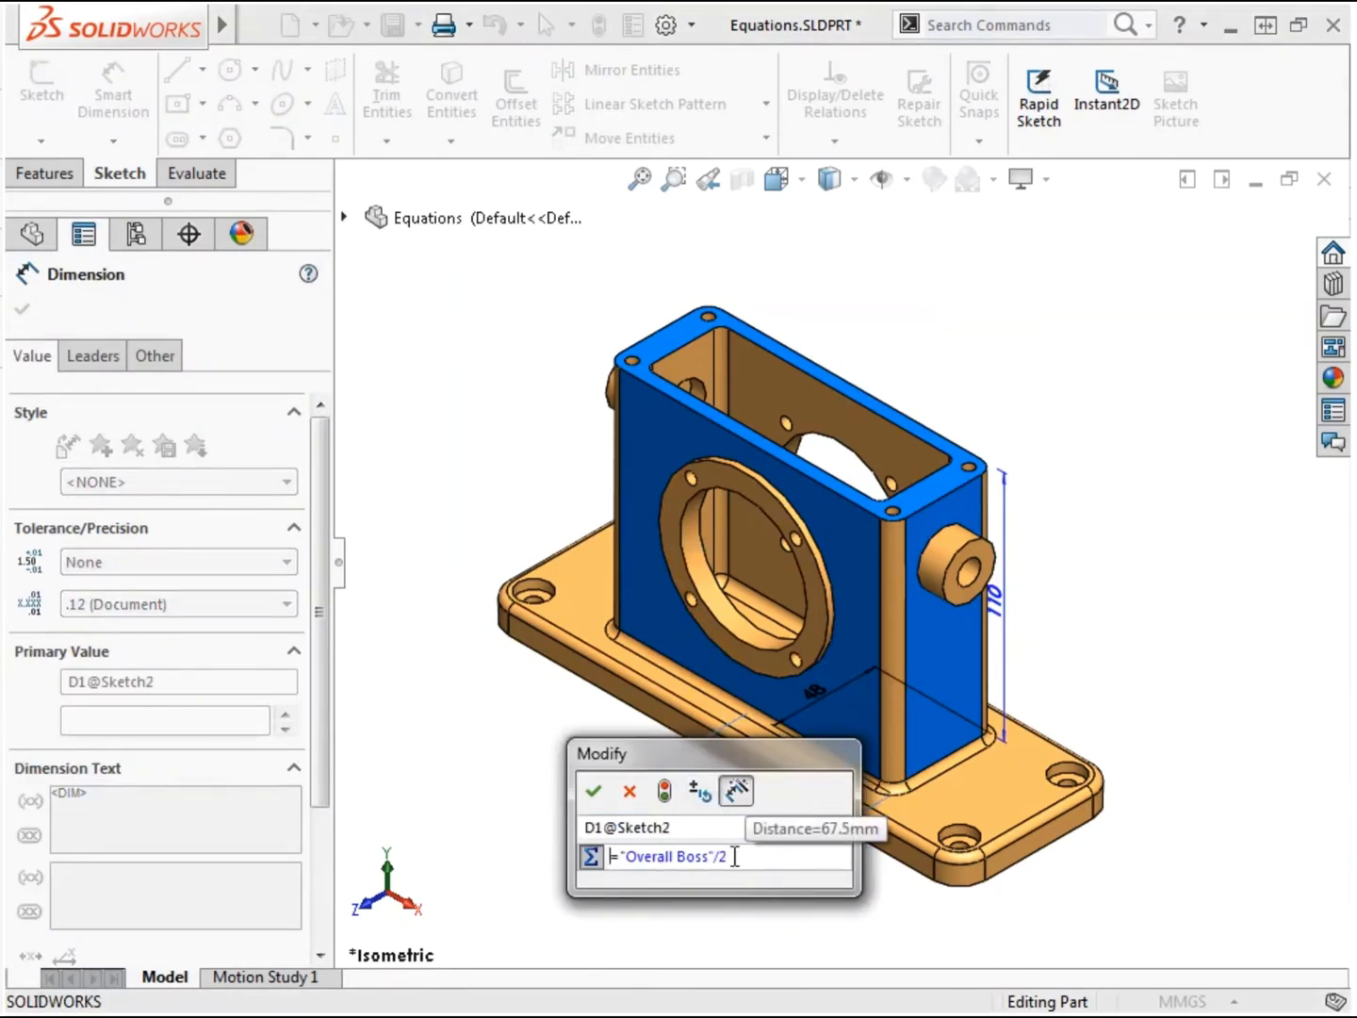
left_click(632, 795)
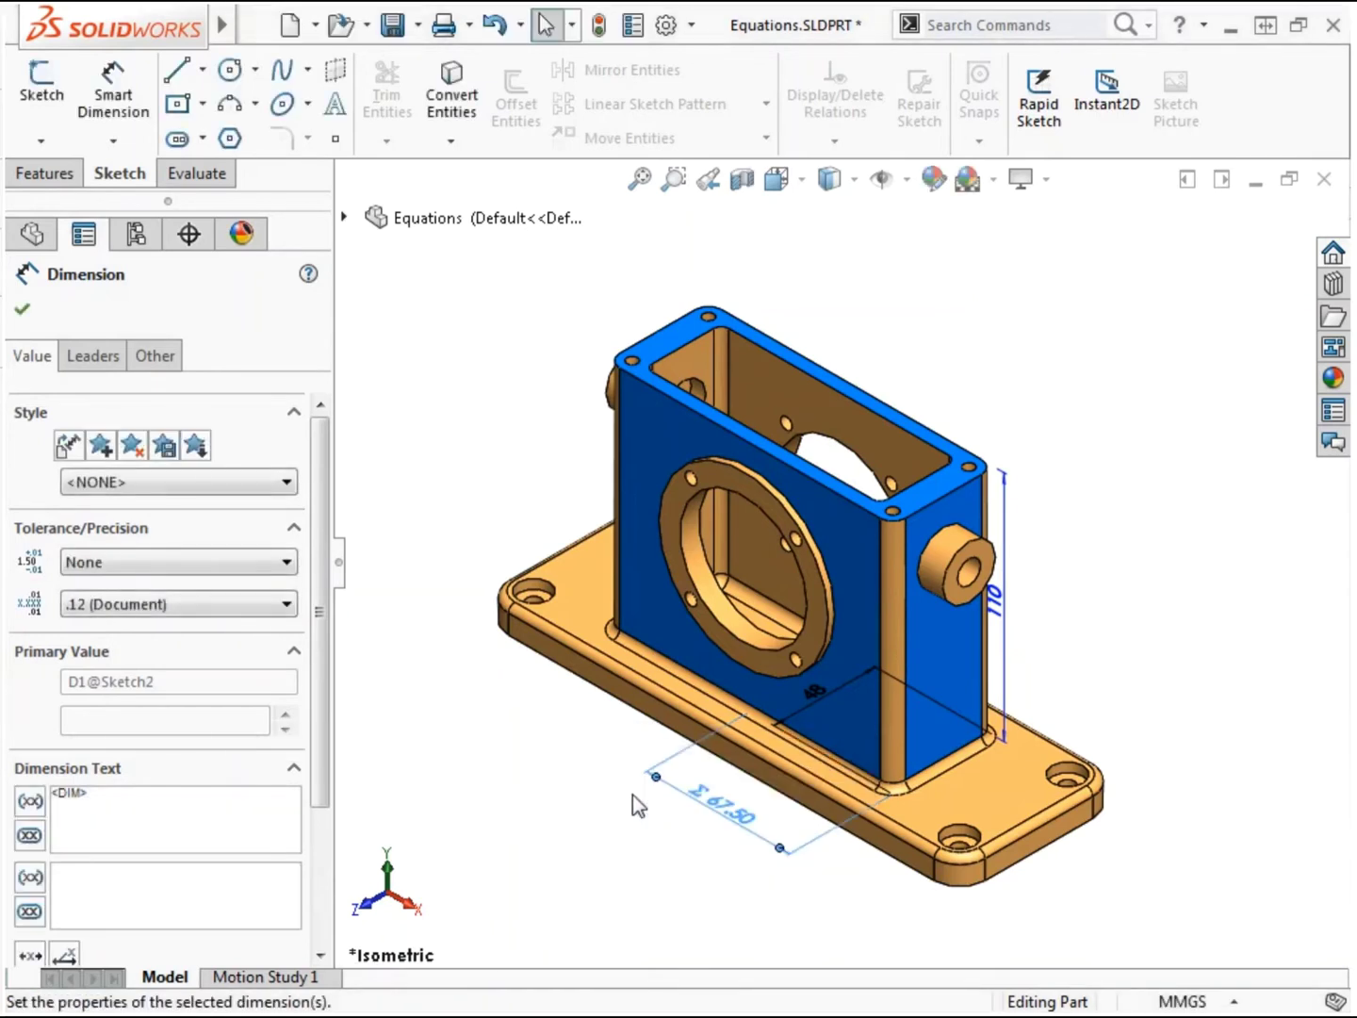
double_click(1004, 632)
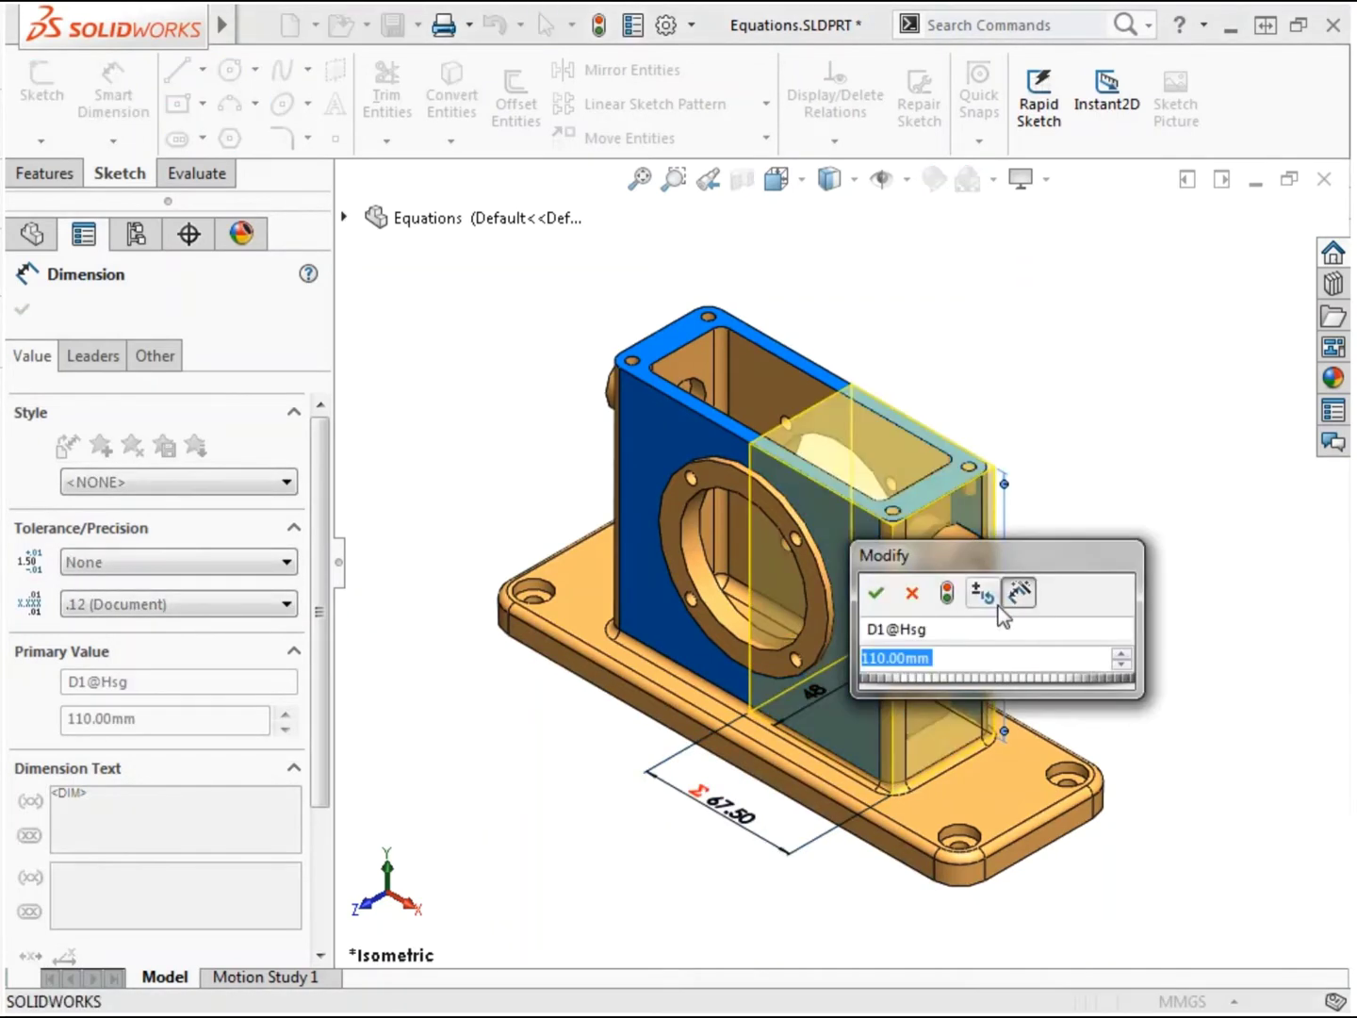
left_click_drag(820, 546, 402, 359)
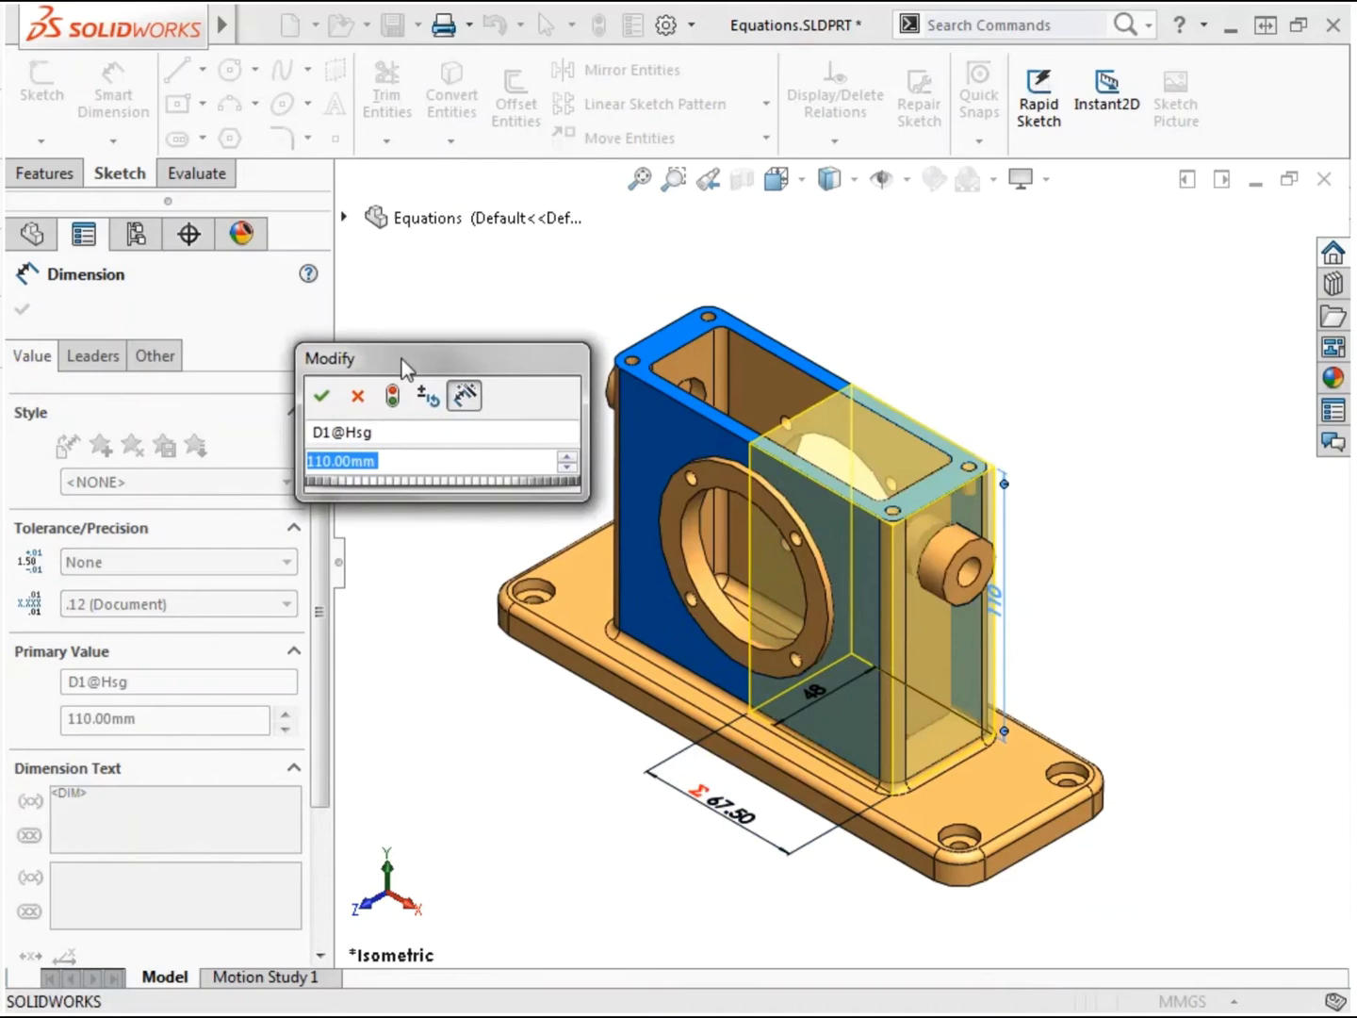
- Set the housing height to ="D2@Sketch2"*2 and rebuild, making it 96
type("=")
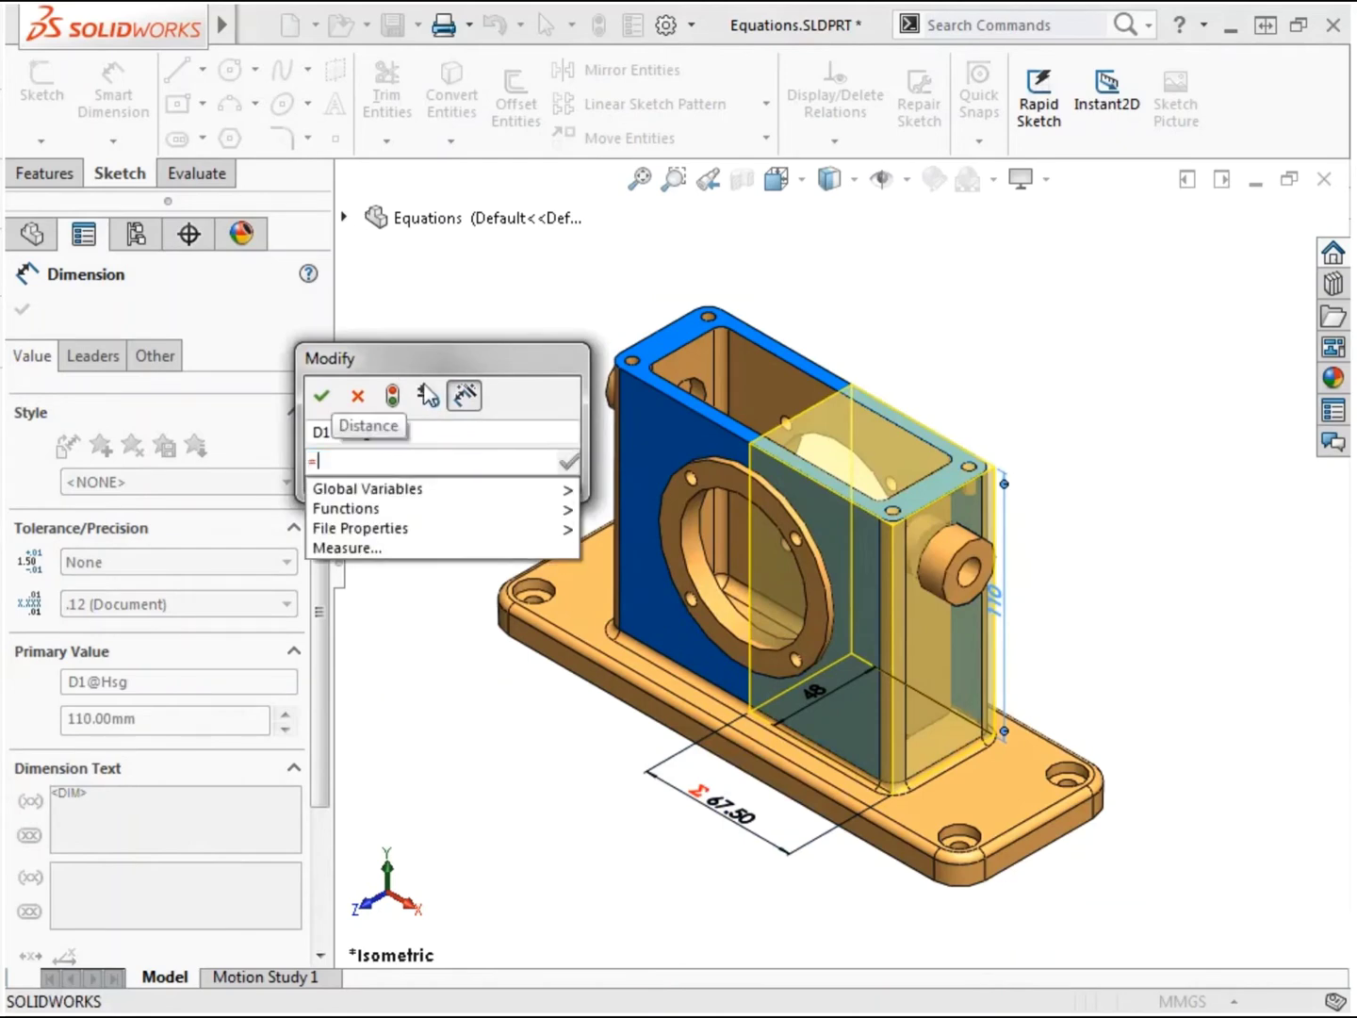
left_click(836, 692)
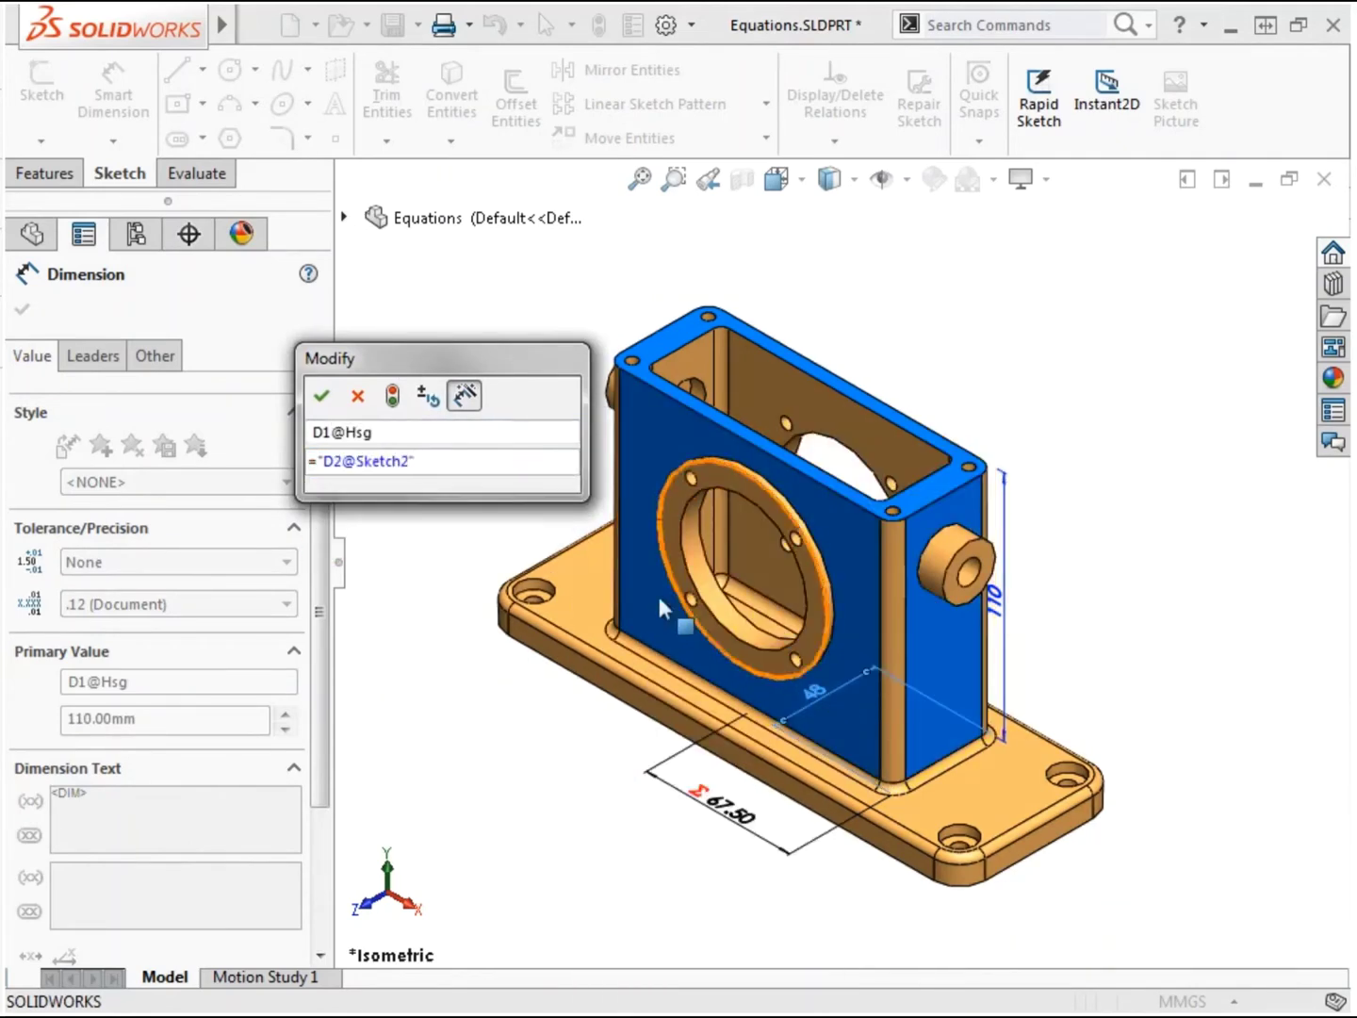
left_click(320, 462)
mouse_move(332, 507)
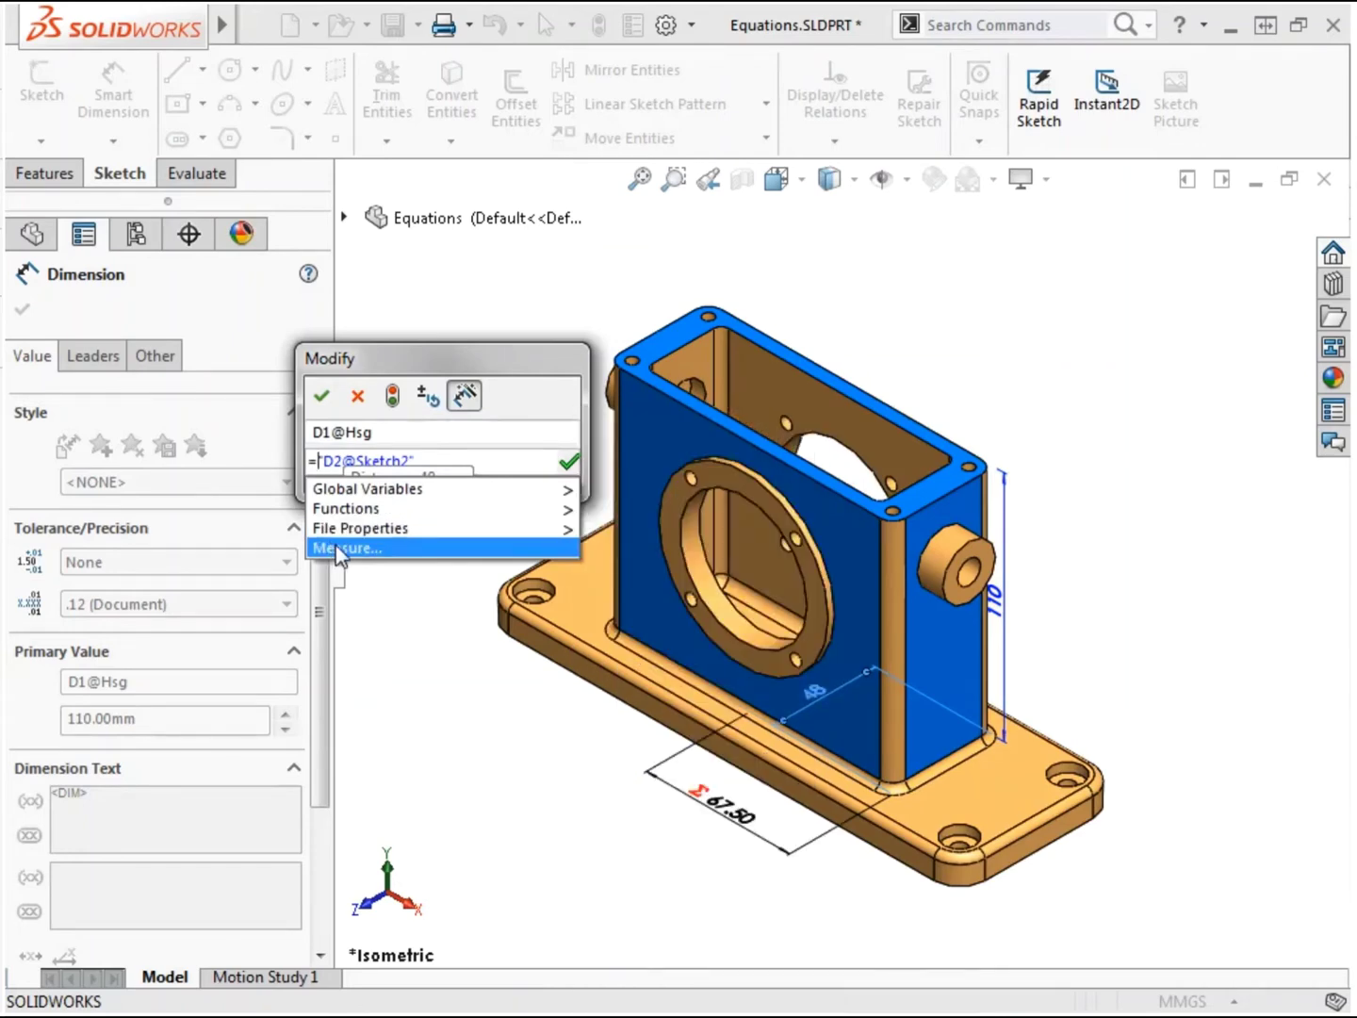
mouse_move(403, 510)
left_click(428, 461)
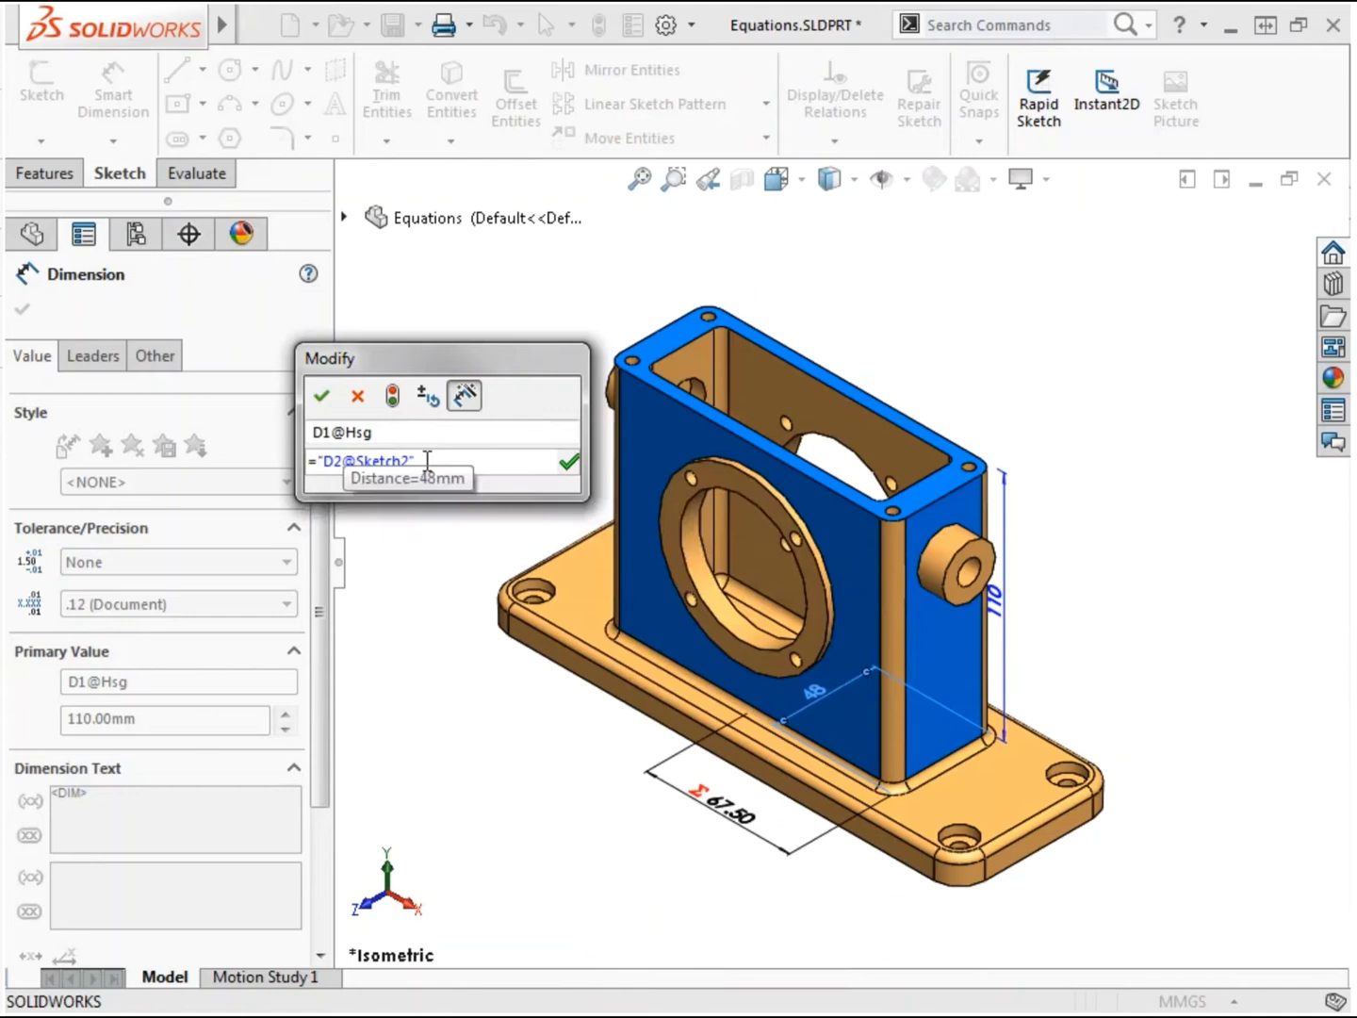
type("*2")
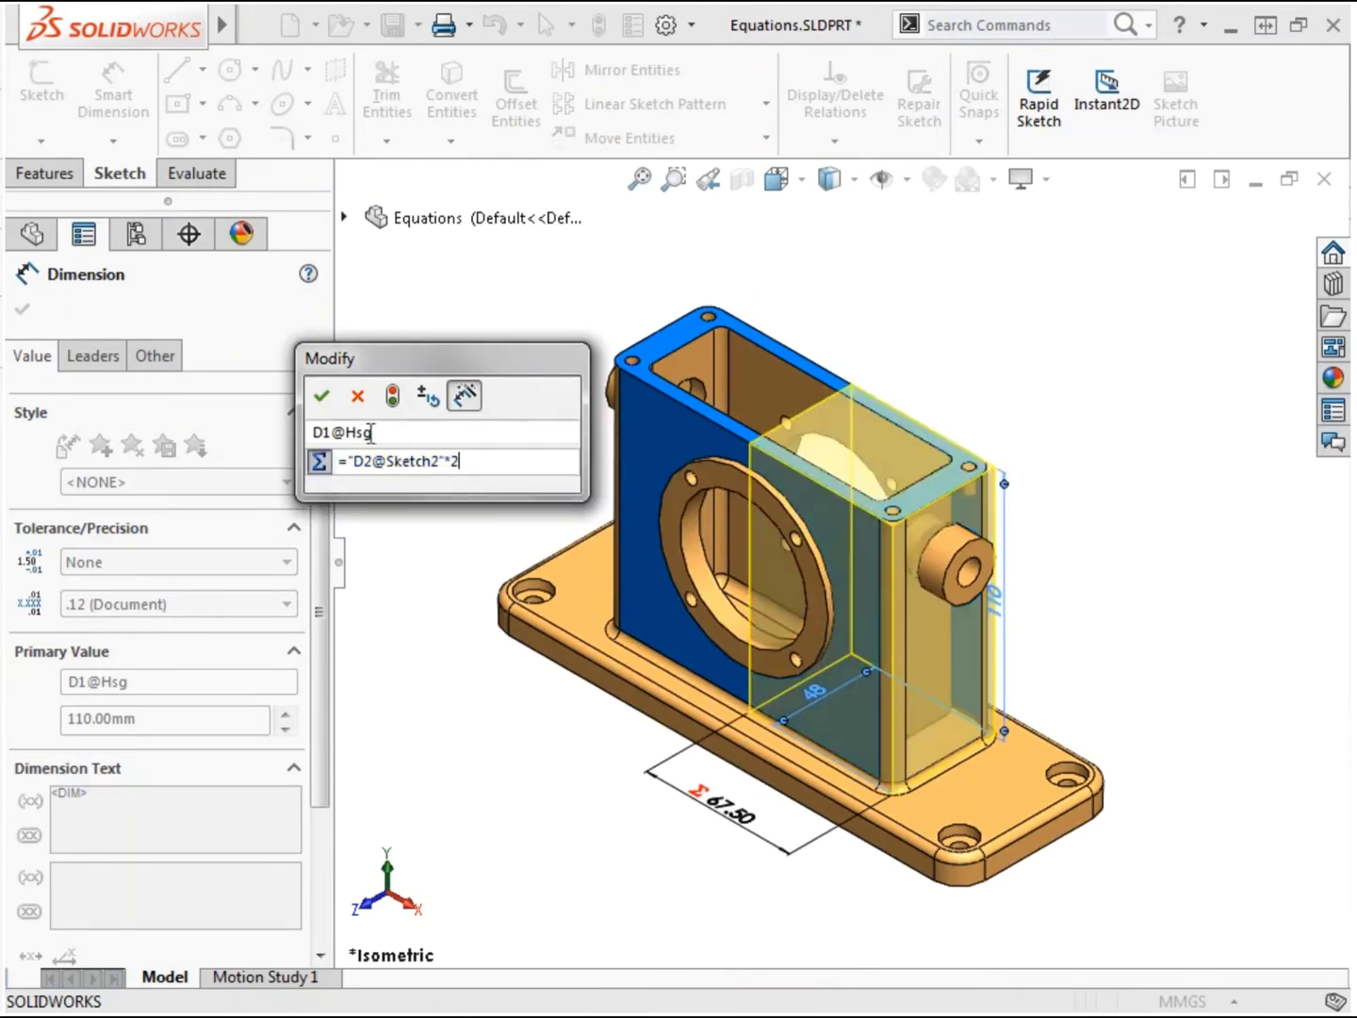
left_click(321, 395)
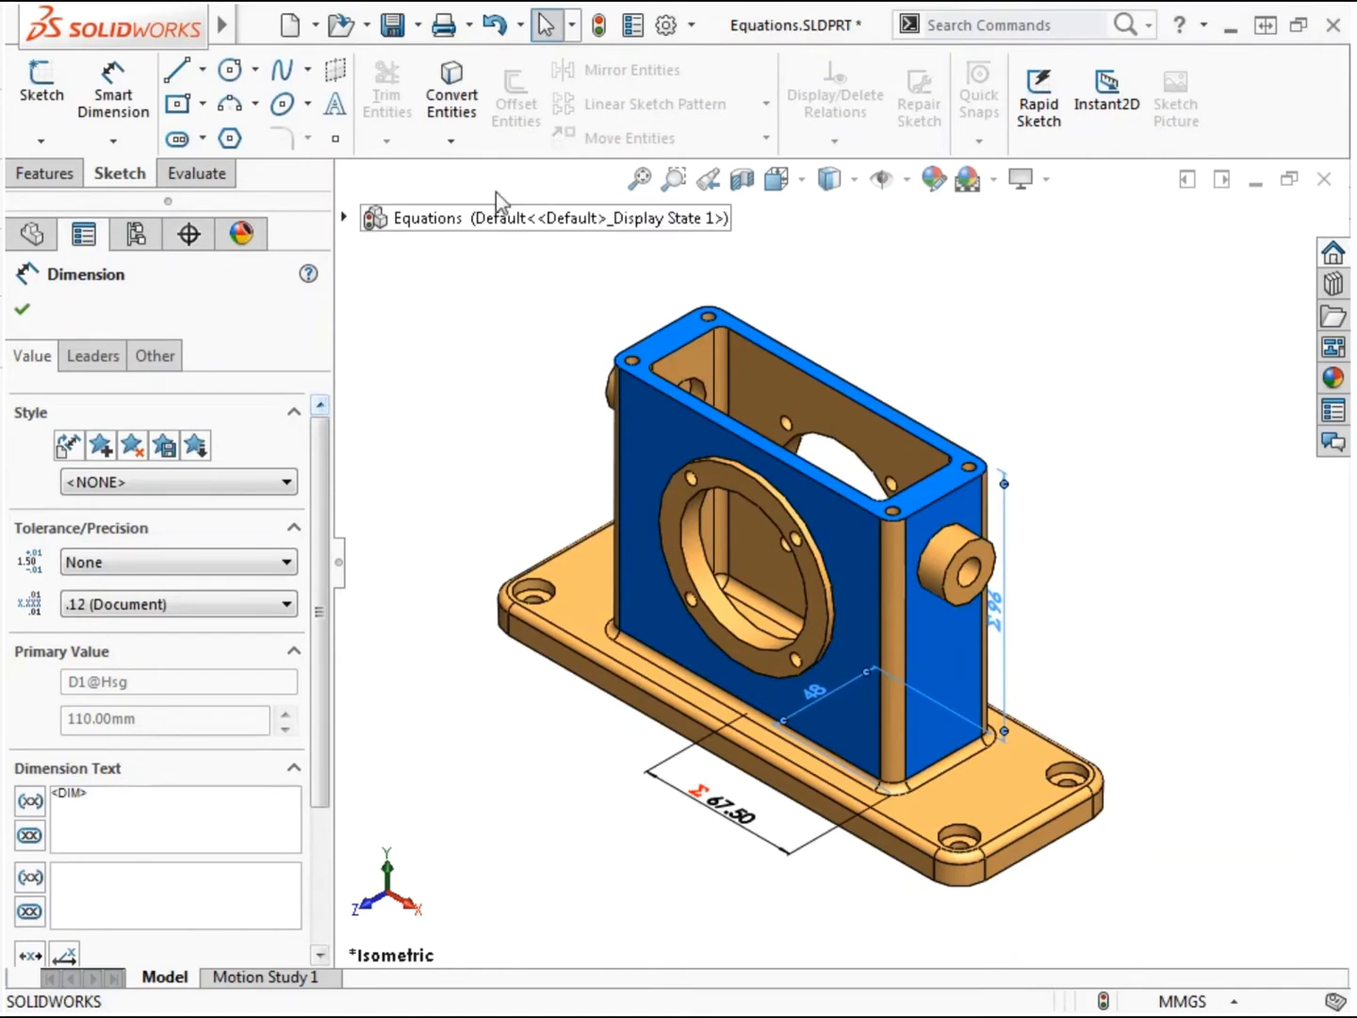
left_click(599, 34)
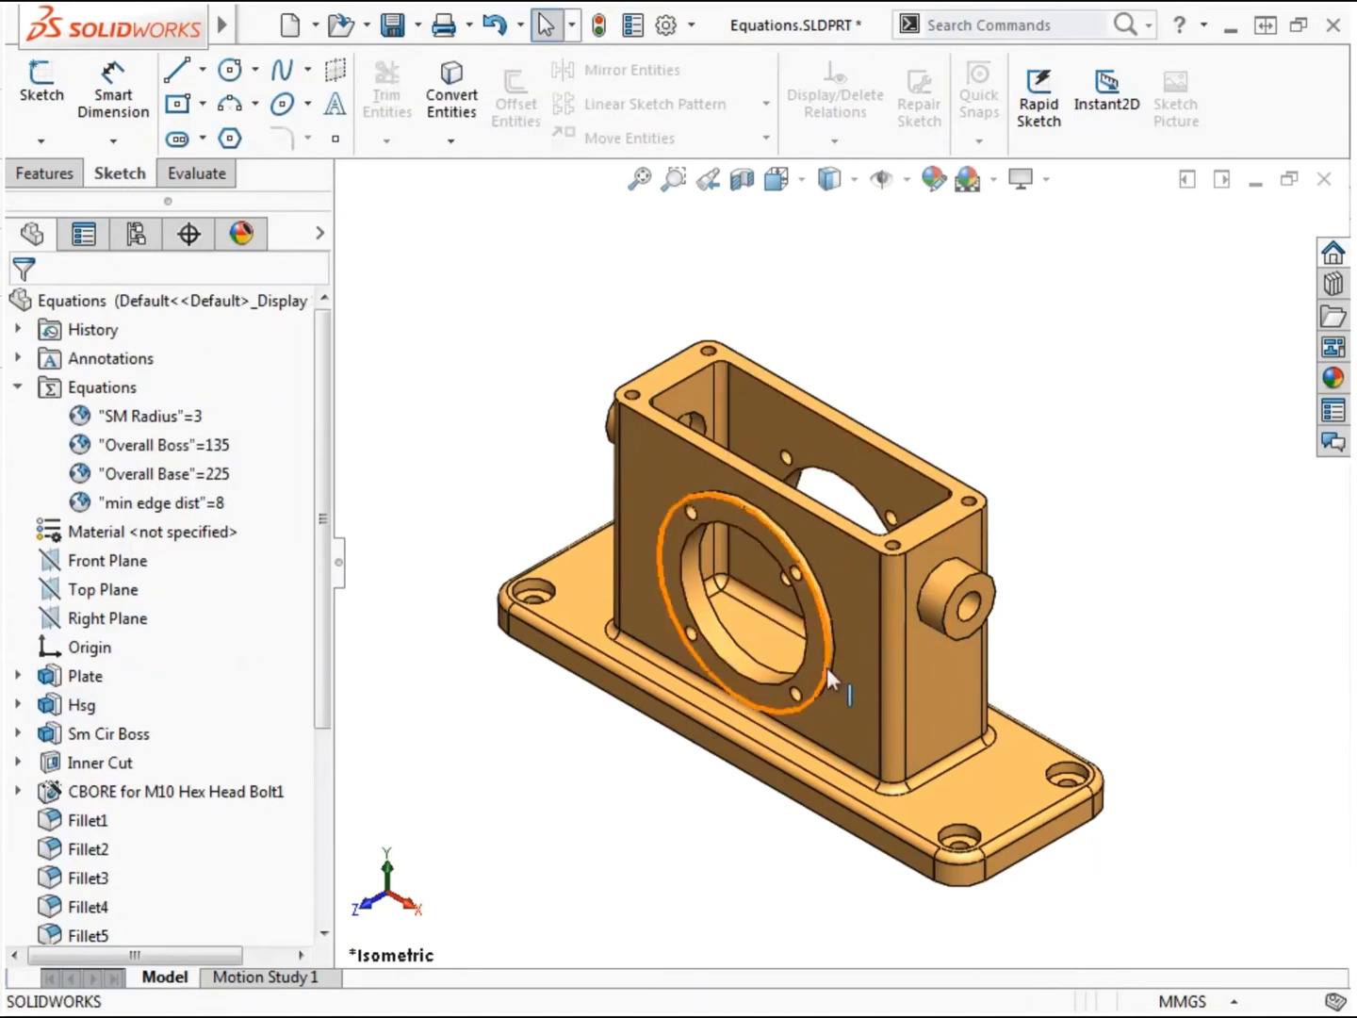
- Trial the housing depth D2@Sketch2 at 50, regenerating so the height follows to 100
double_click(843, 689)
double_click(842, 692)
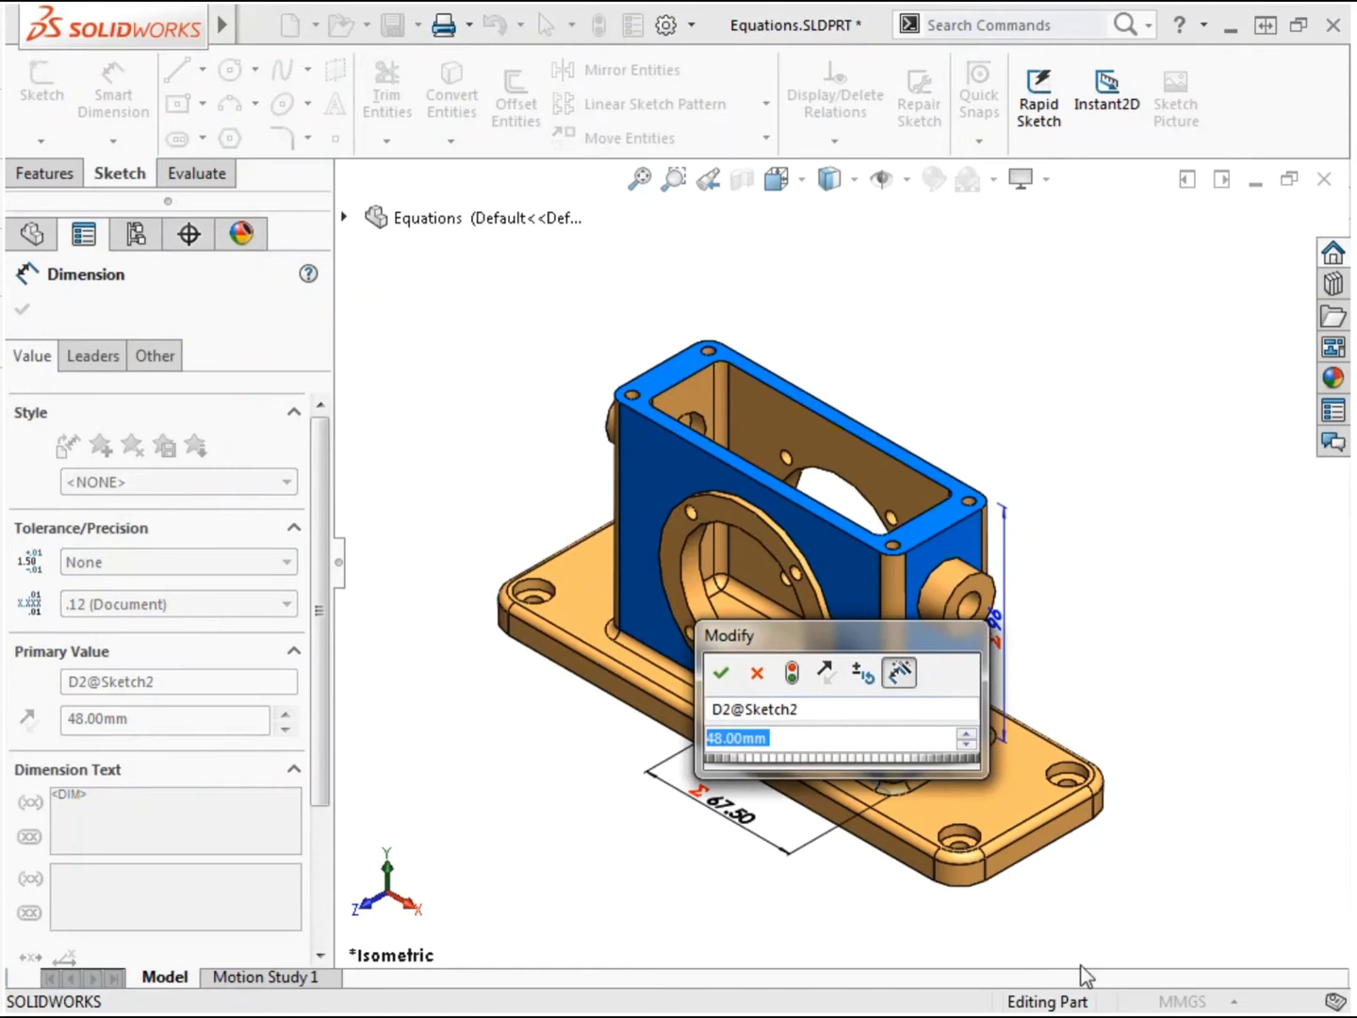
type("50")
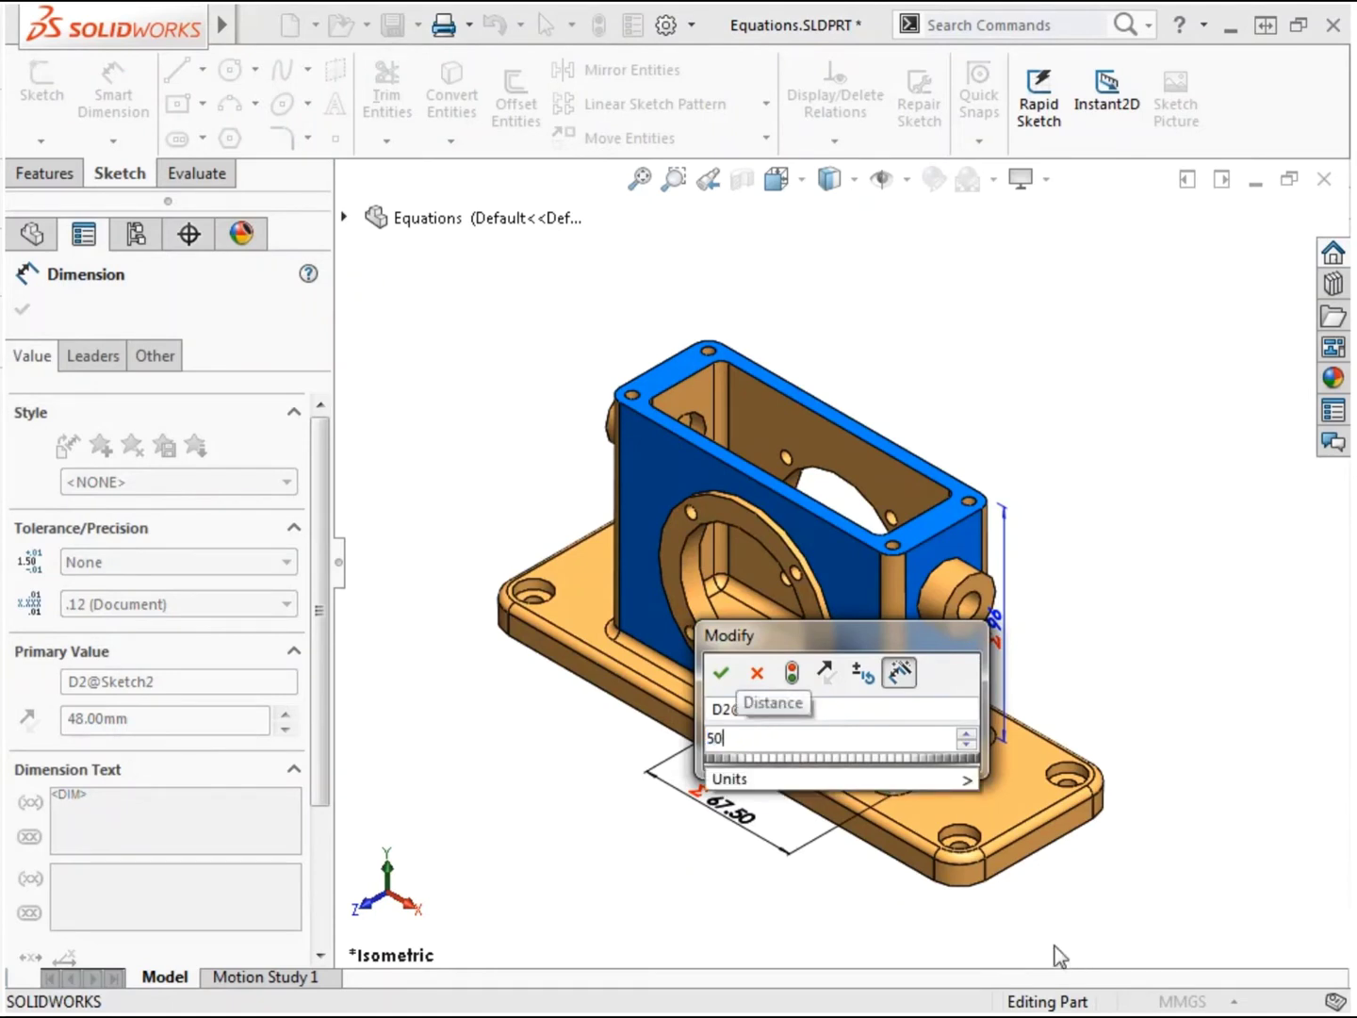
left_click(793, 673)
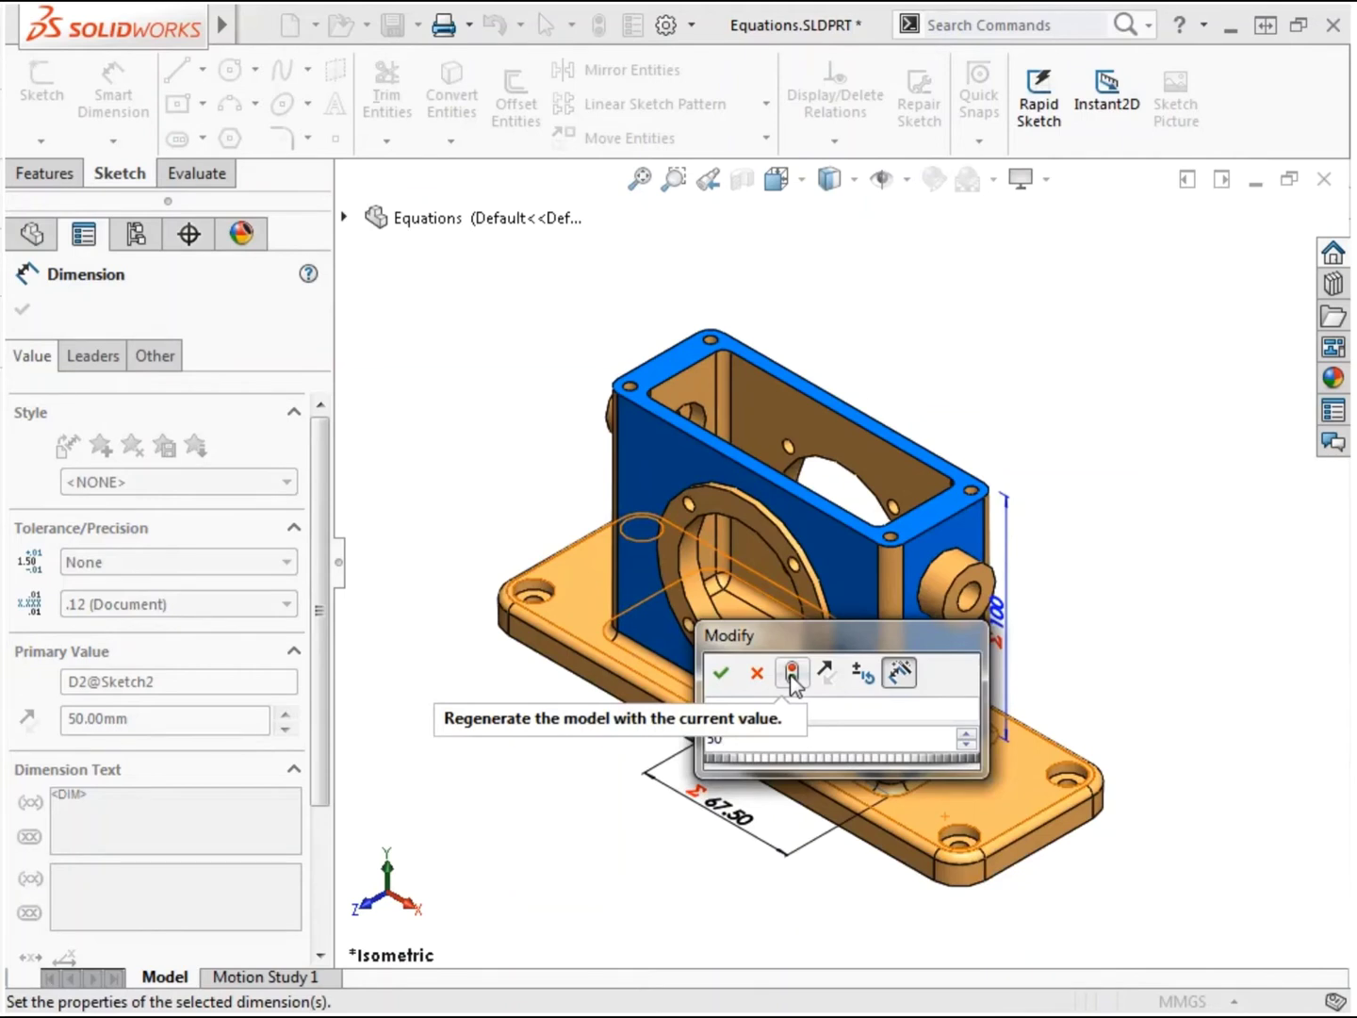
- Restore the housing depth to 48, regenerate, and accept the value
double_click(748, 739)
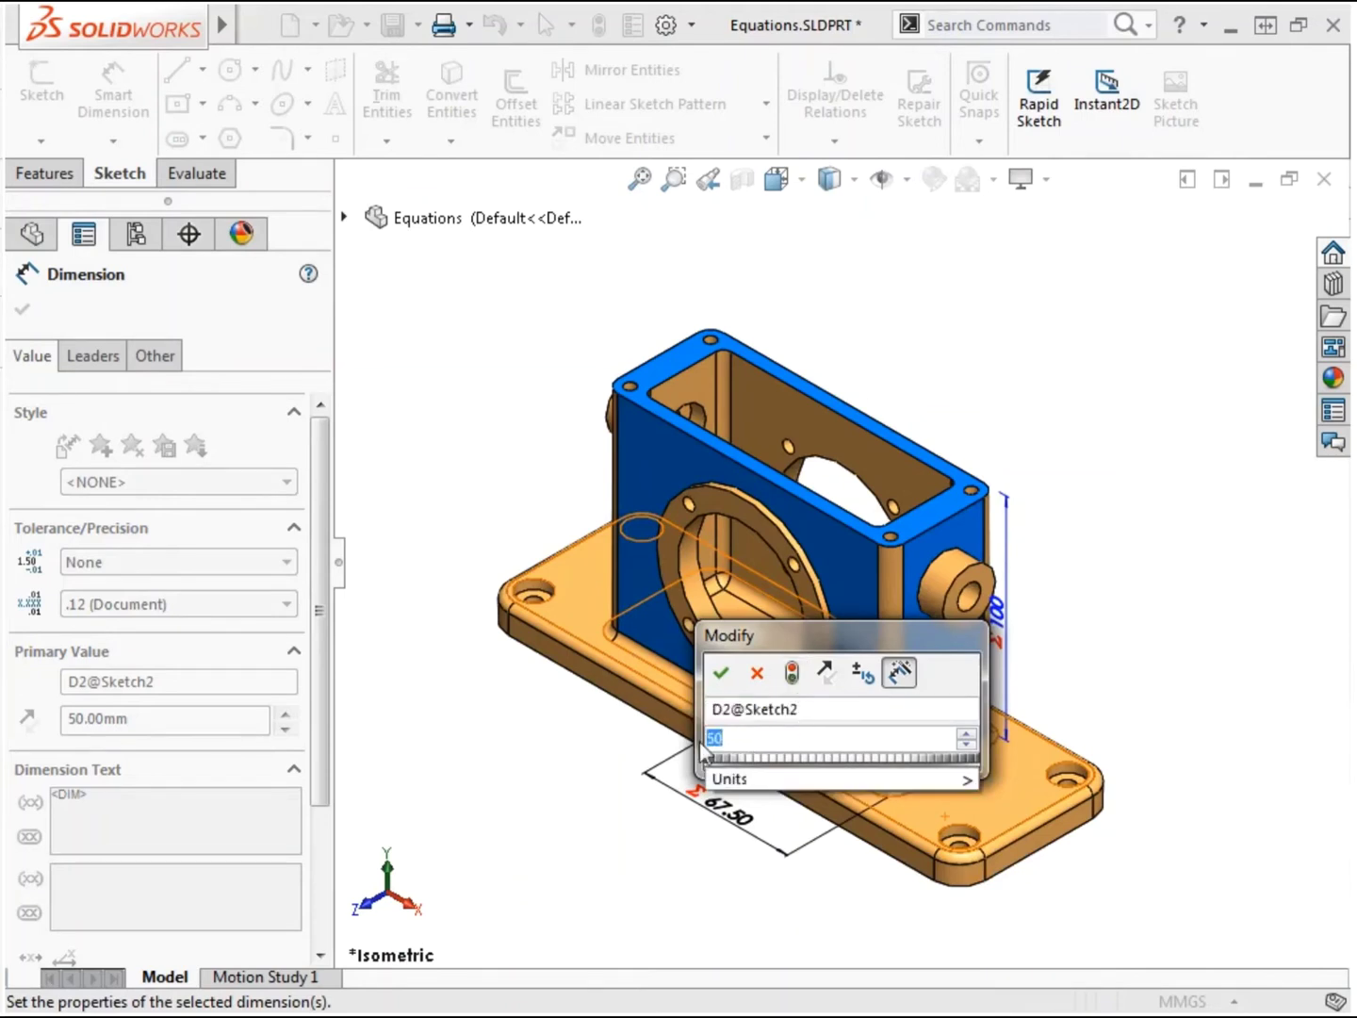
type("48")
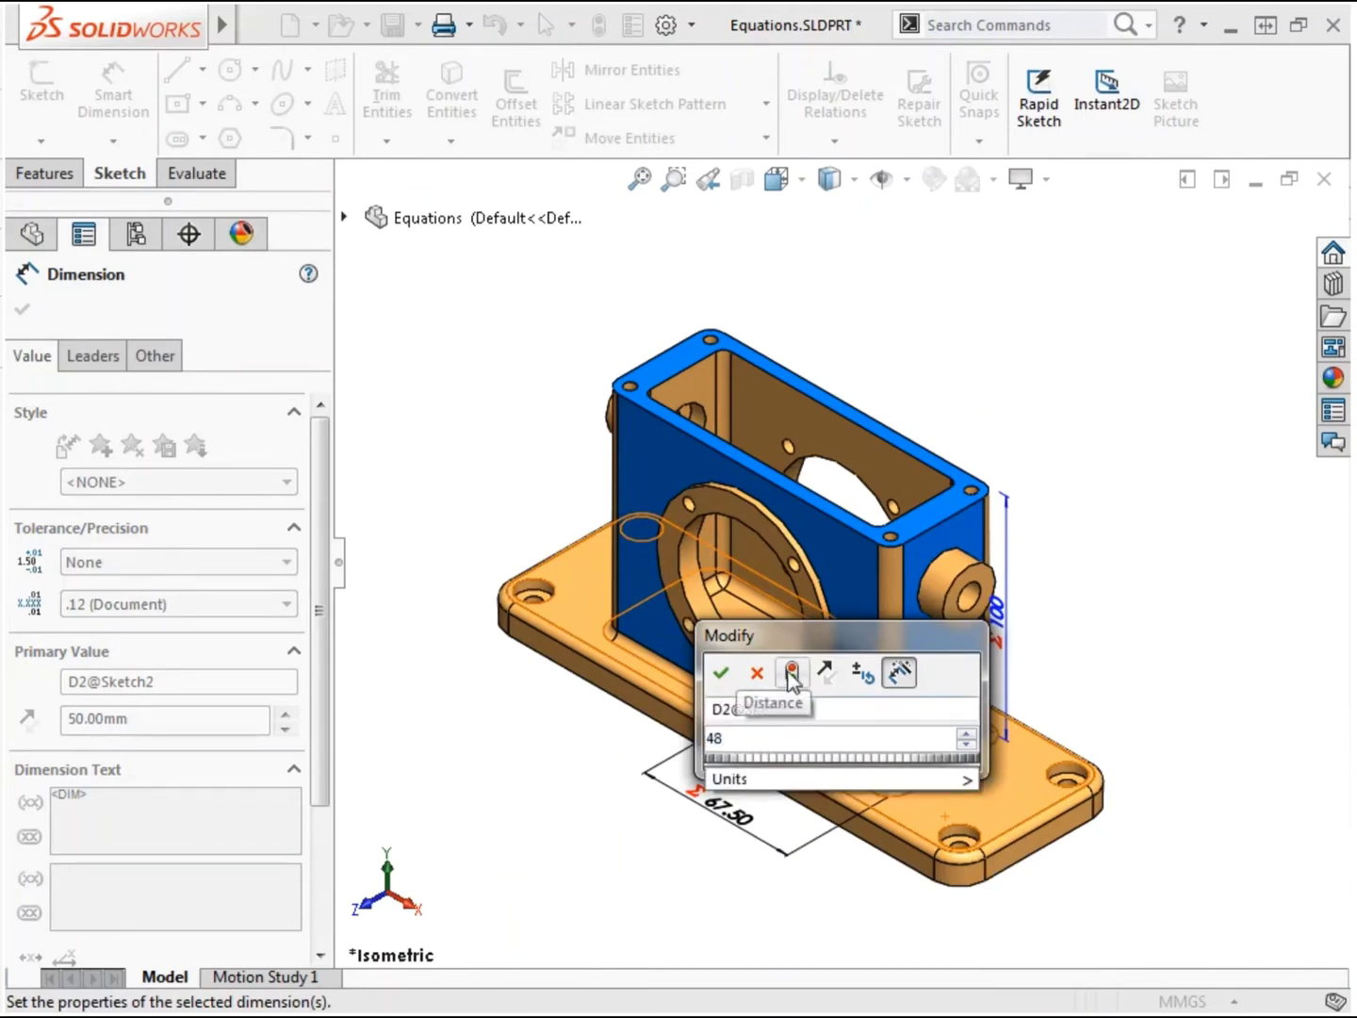
left_click(793, 673)
left_click(721, 673)
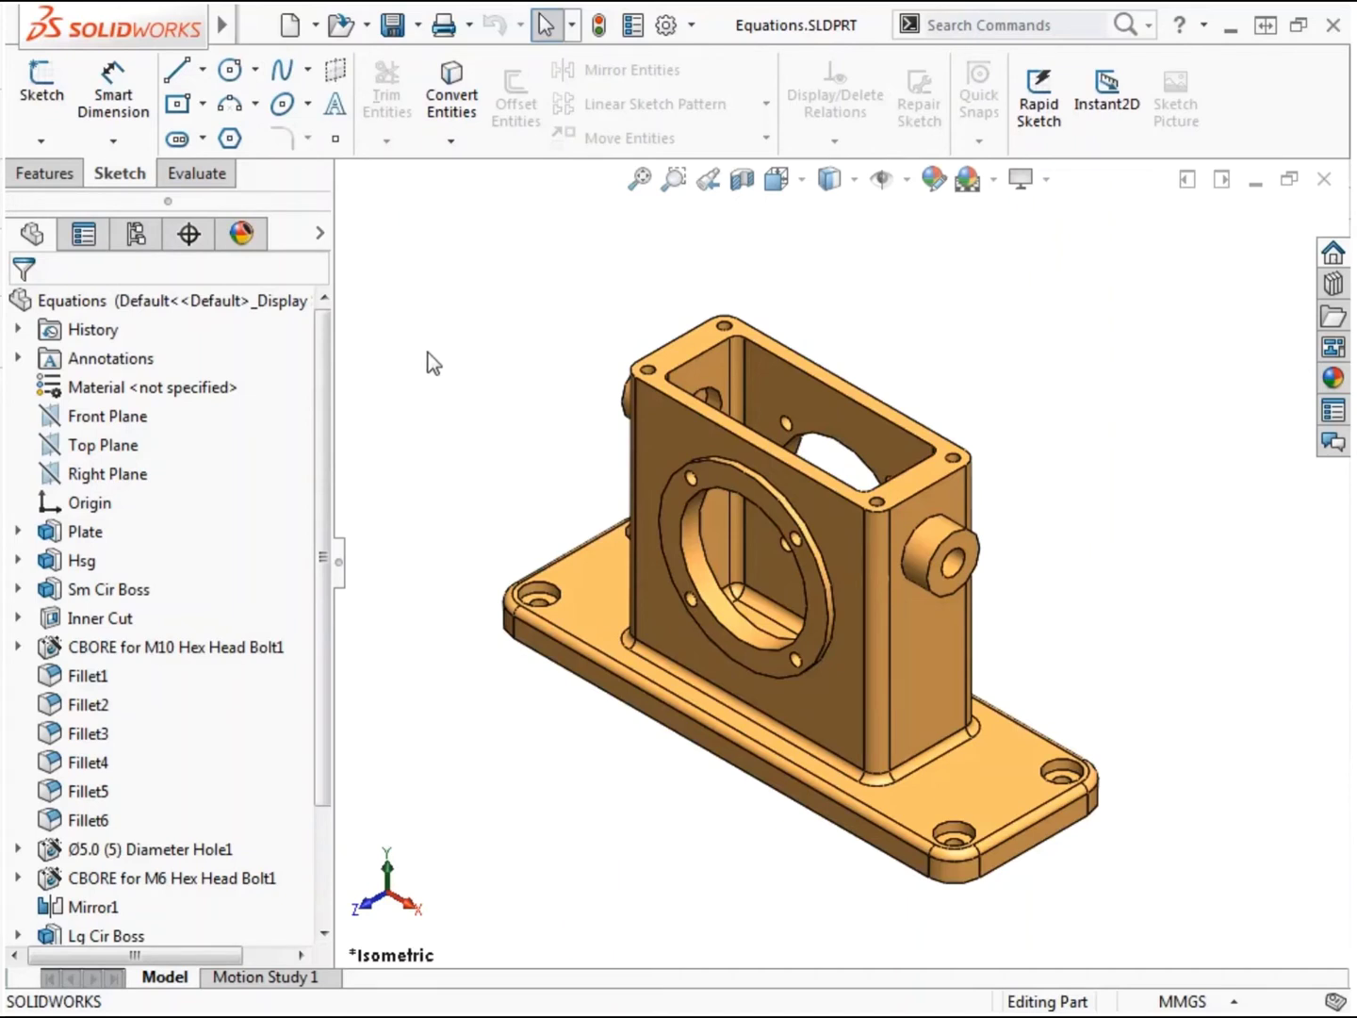
- Multi-select Fillet2, Fillet4, Fillet5 and Fillet6 in the FeatureManager tree
left_click(93, 704)
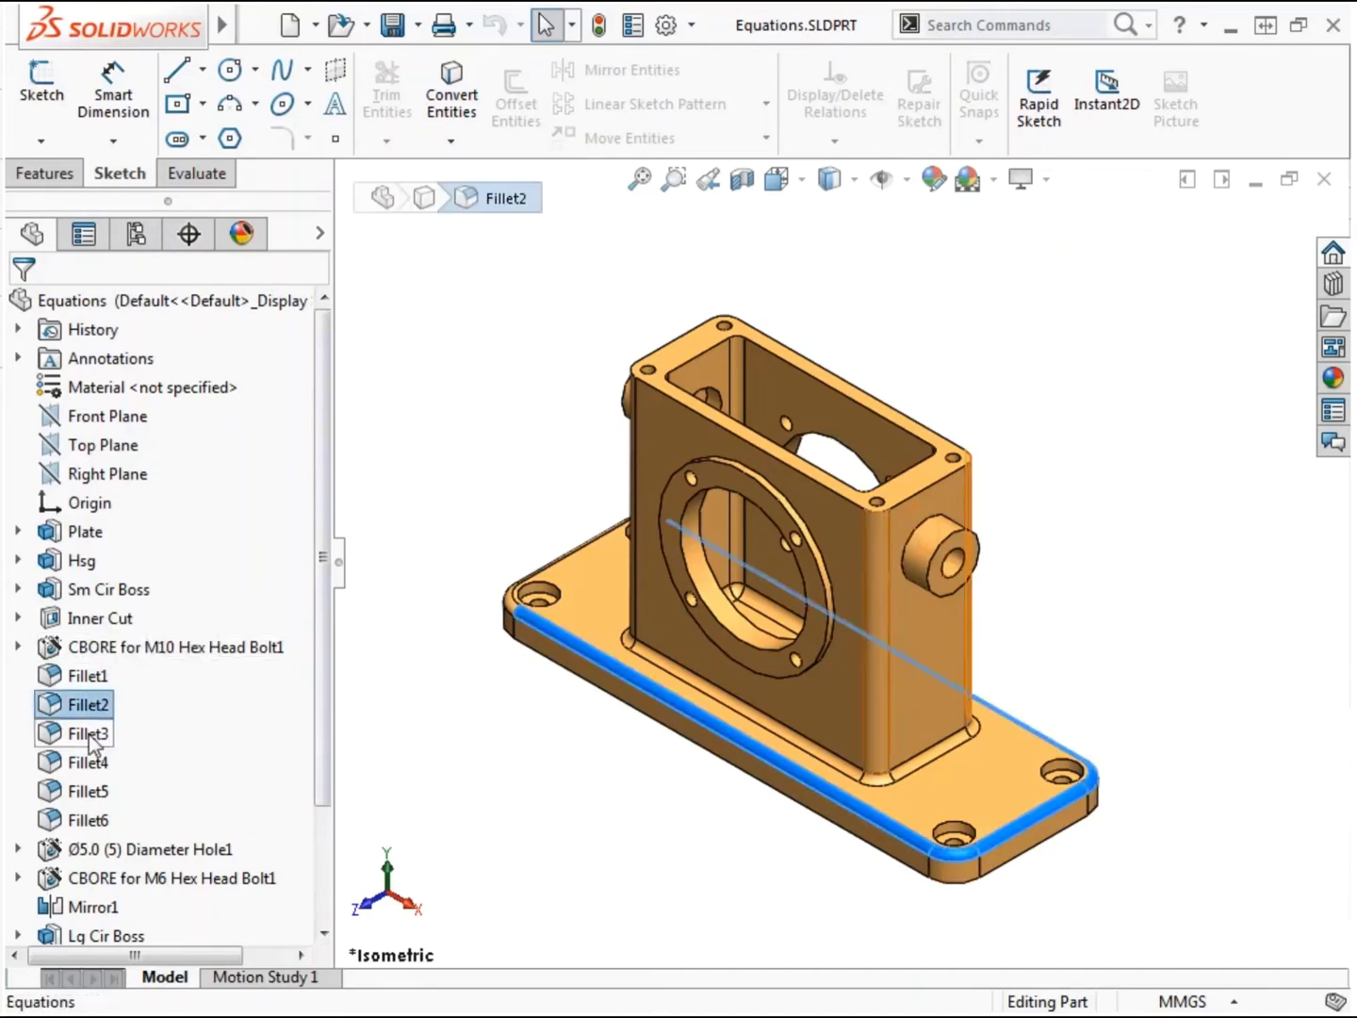
left_click(87, 763, "ctrl")
left_click(87, 792, "ctrl")
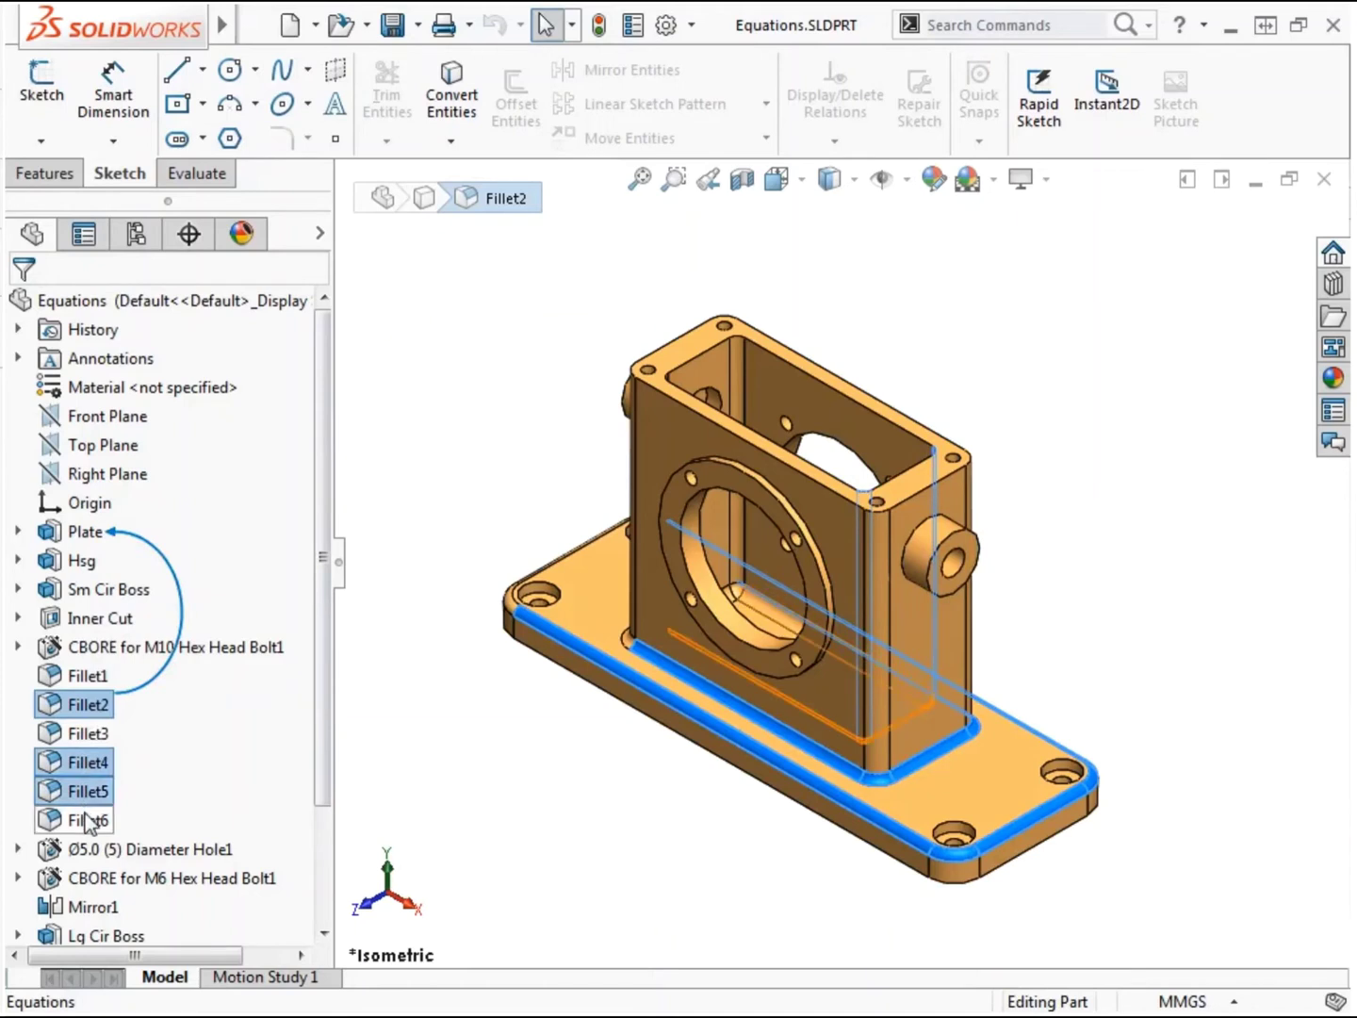
left_click(89, 821, "ctrl")
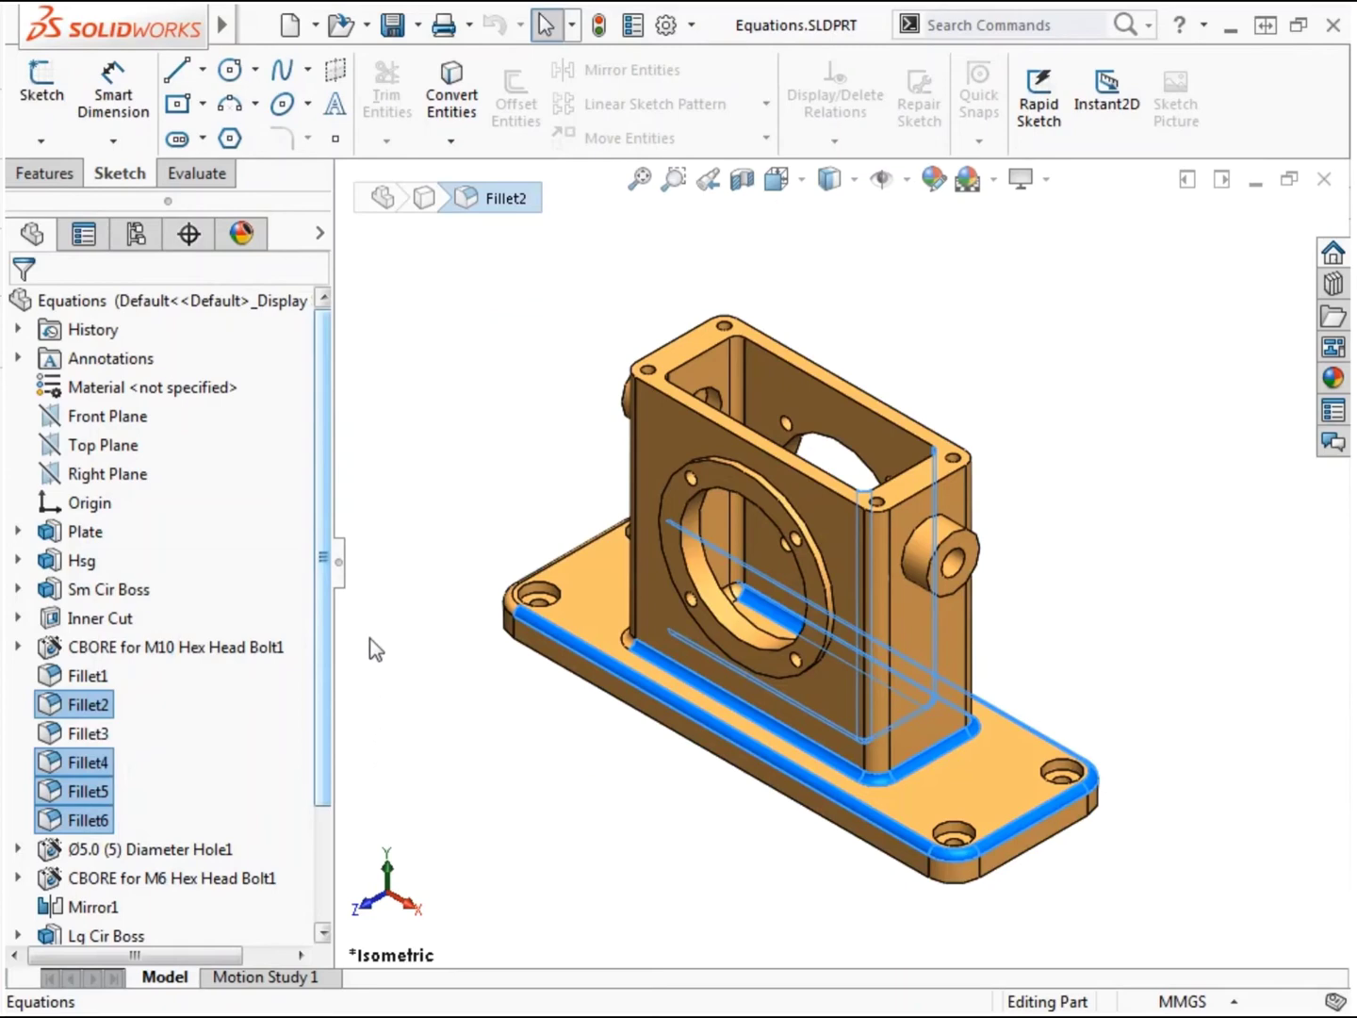
- Launch the Equations, Global Variables, and Dimensions dialog from Tools > Equations
mouse_move(223, 26)
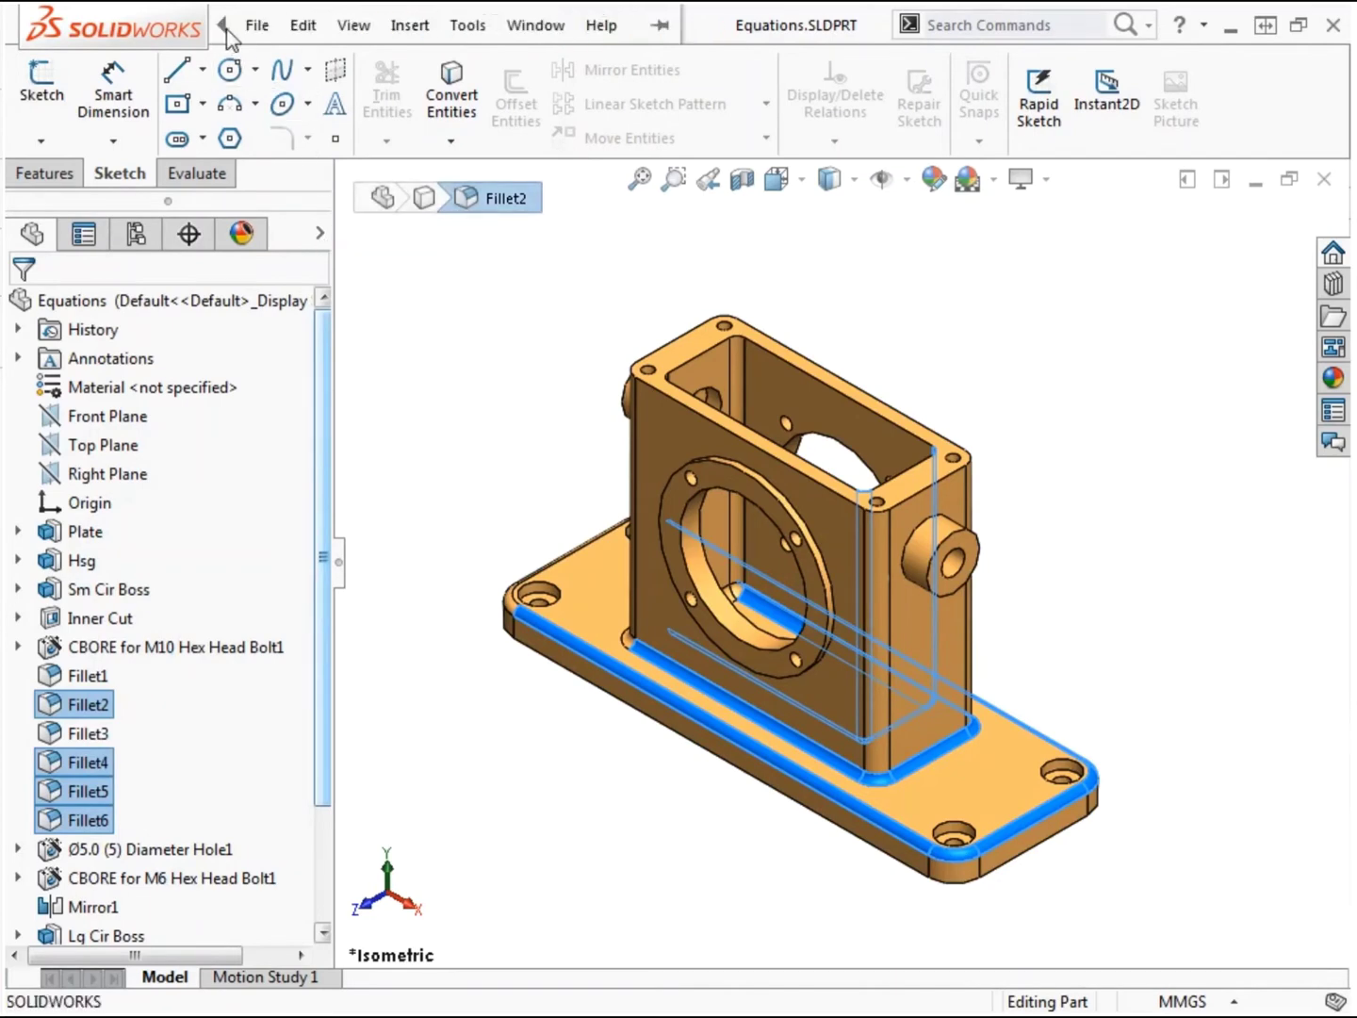
left_click(307, 26)
mouse_move(424, 36)
mouse_move(465, 27)
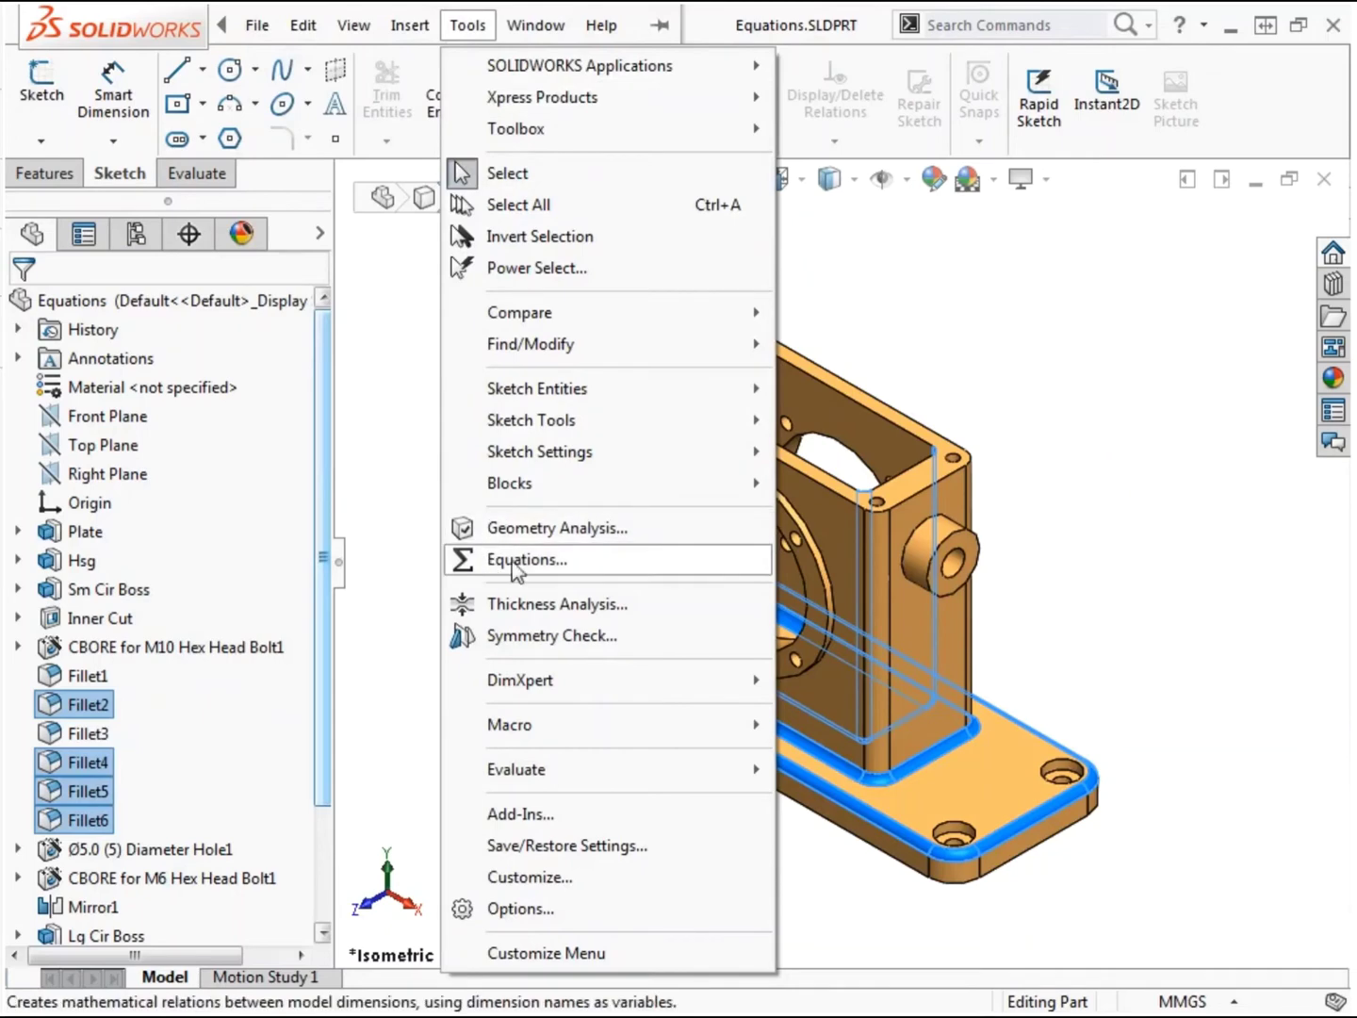
left_click(569, 564)
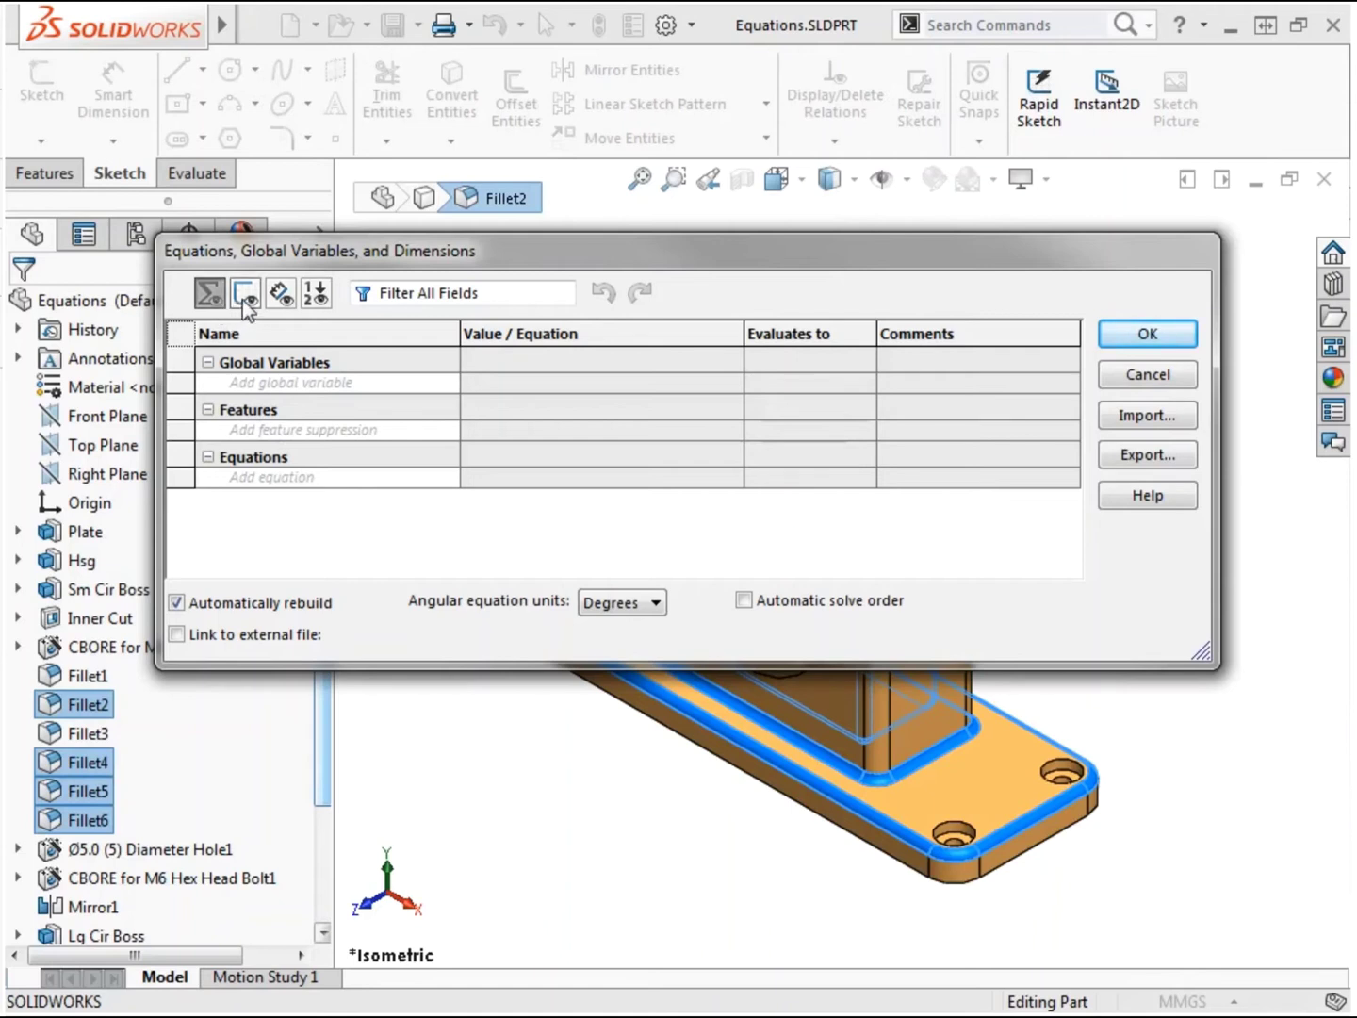
- Switch the manager through Sketch Equation View, Dimension View and Ordered View
left_click(247, 294)
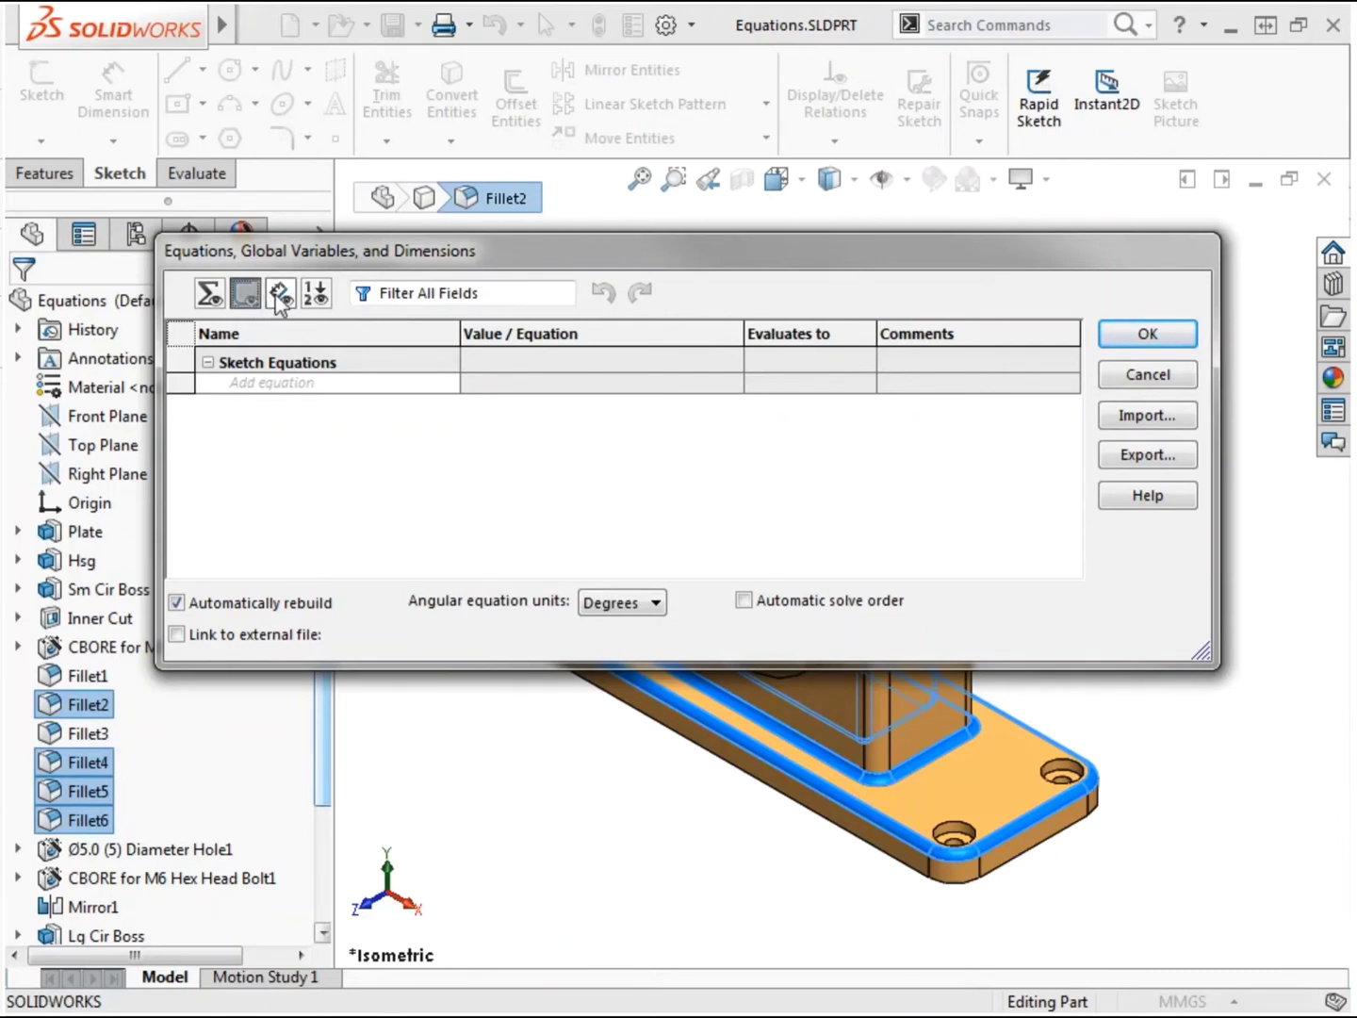
left_click(279, 296)
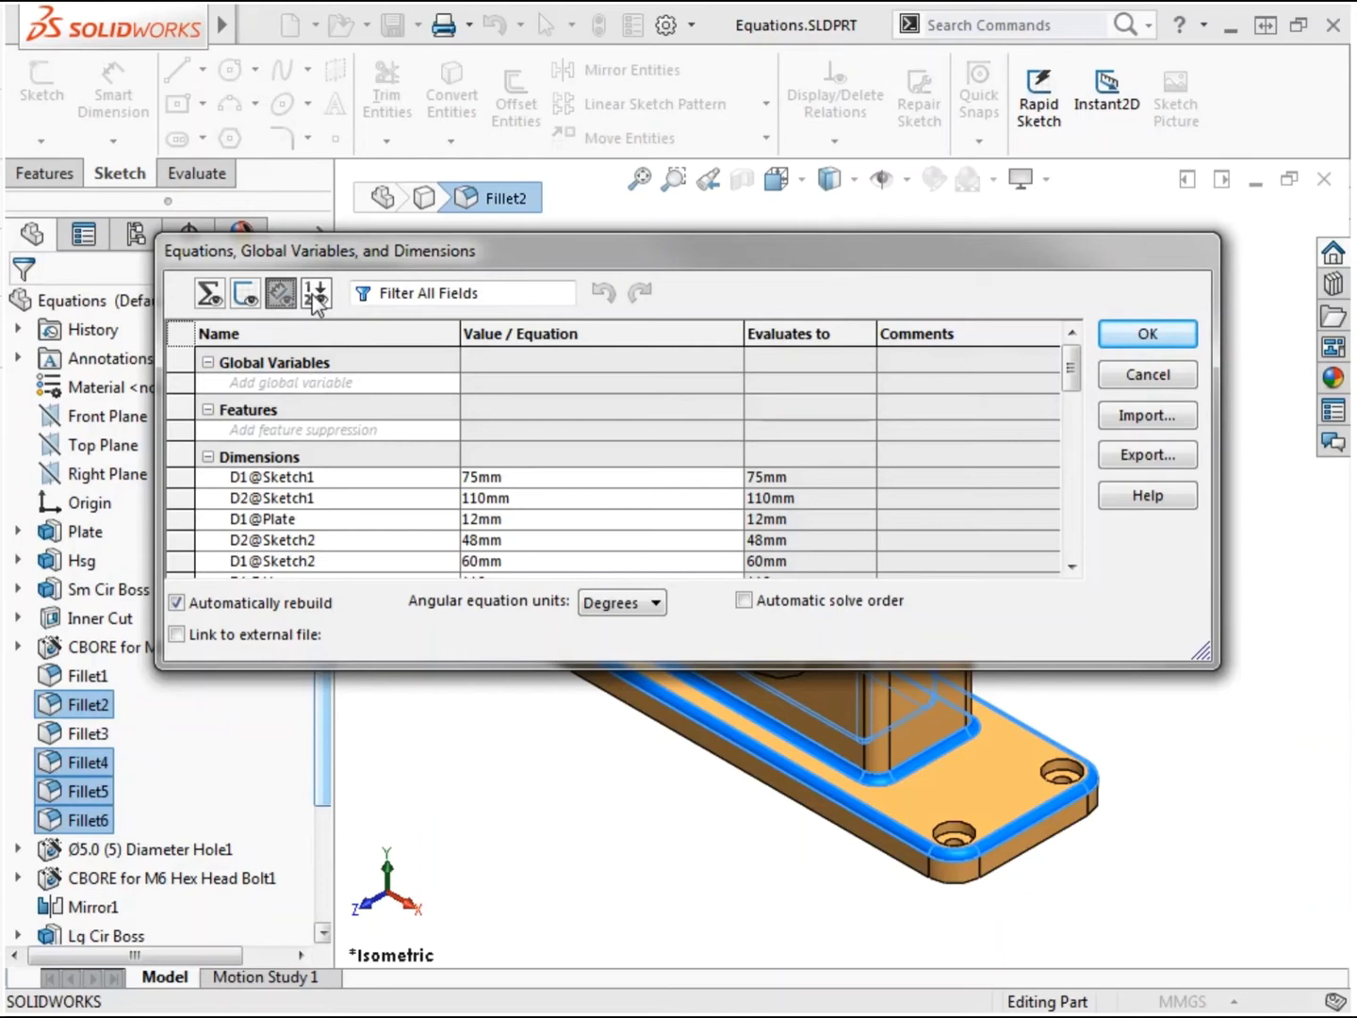
left_click(316, 295)
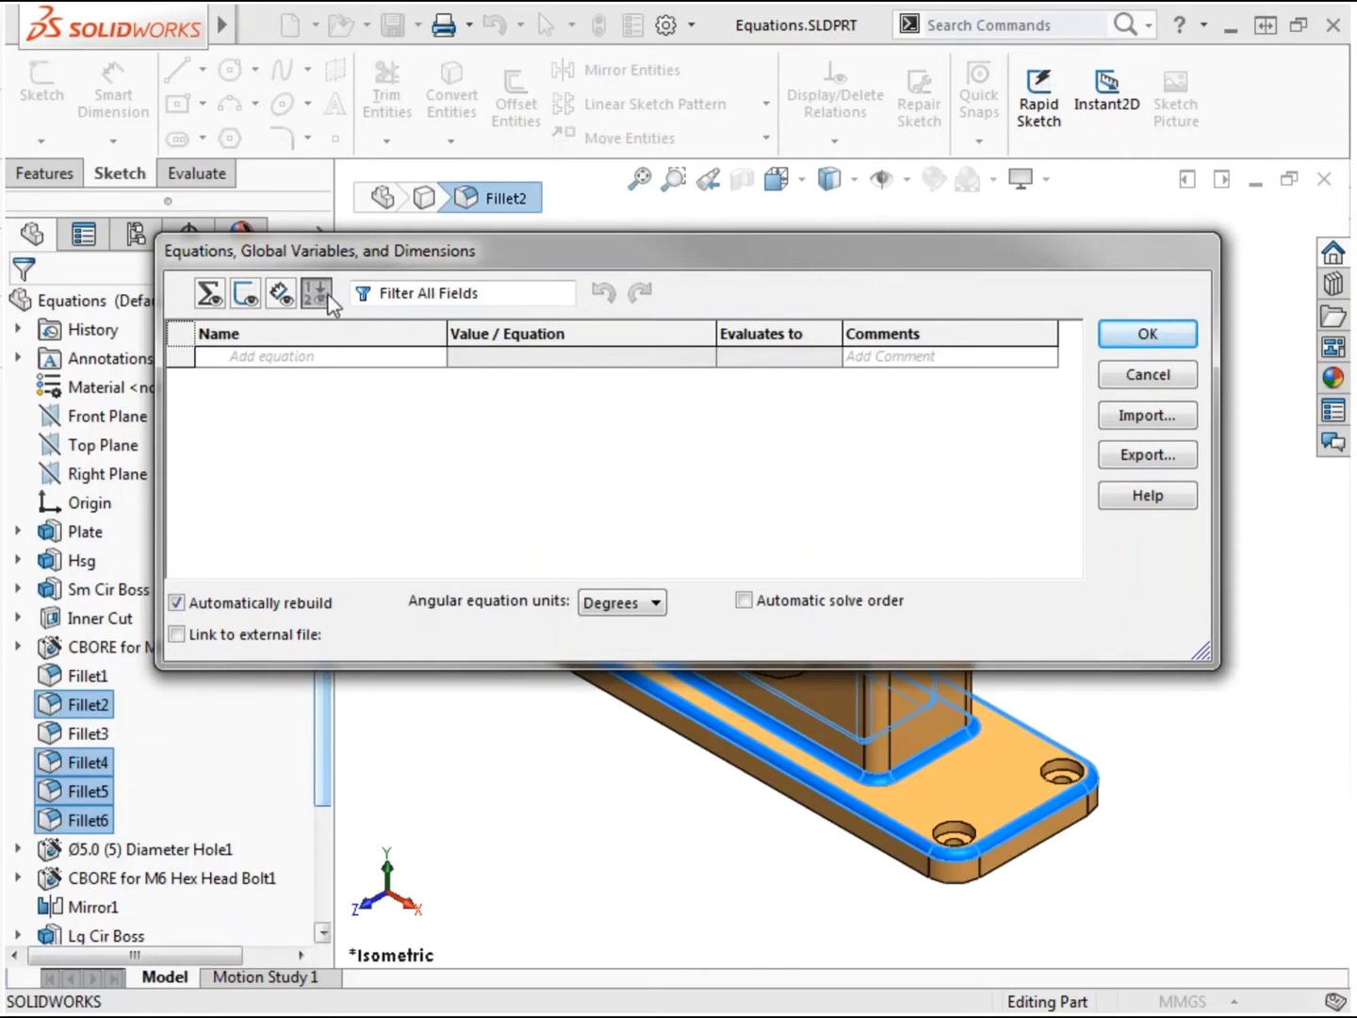
- Filter the dimension list by 5, then clear the filter to show all dimensions
left_click(395, 295)
type("5")
left_click(280, 293)
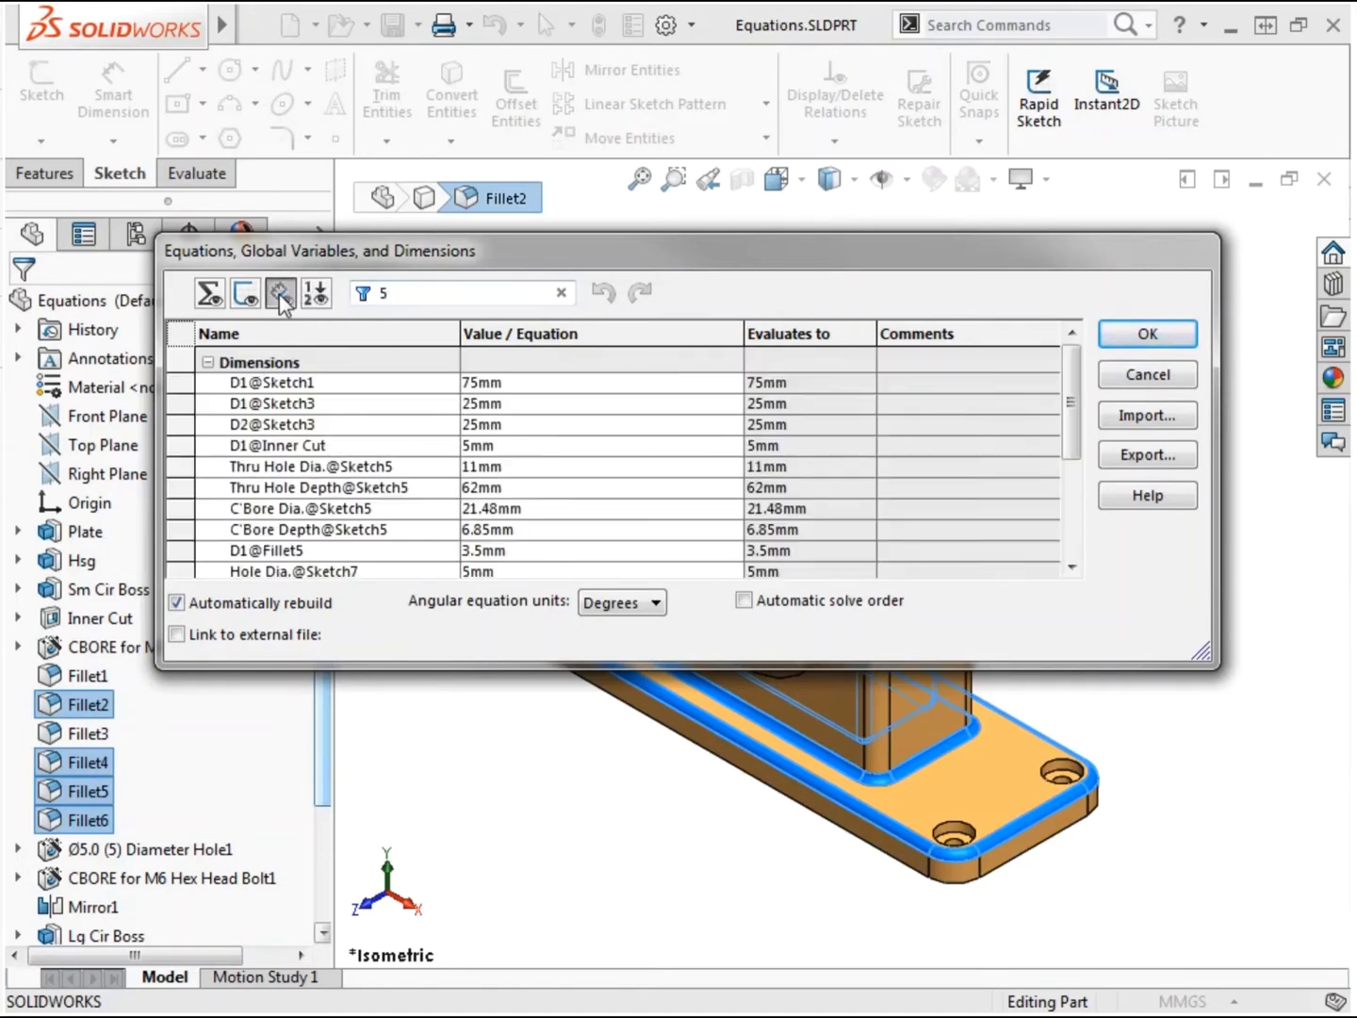
left_click(560, 292)
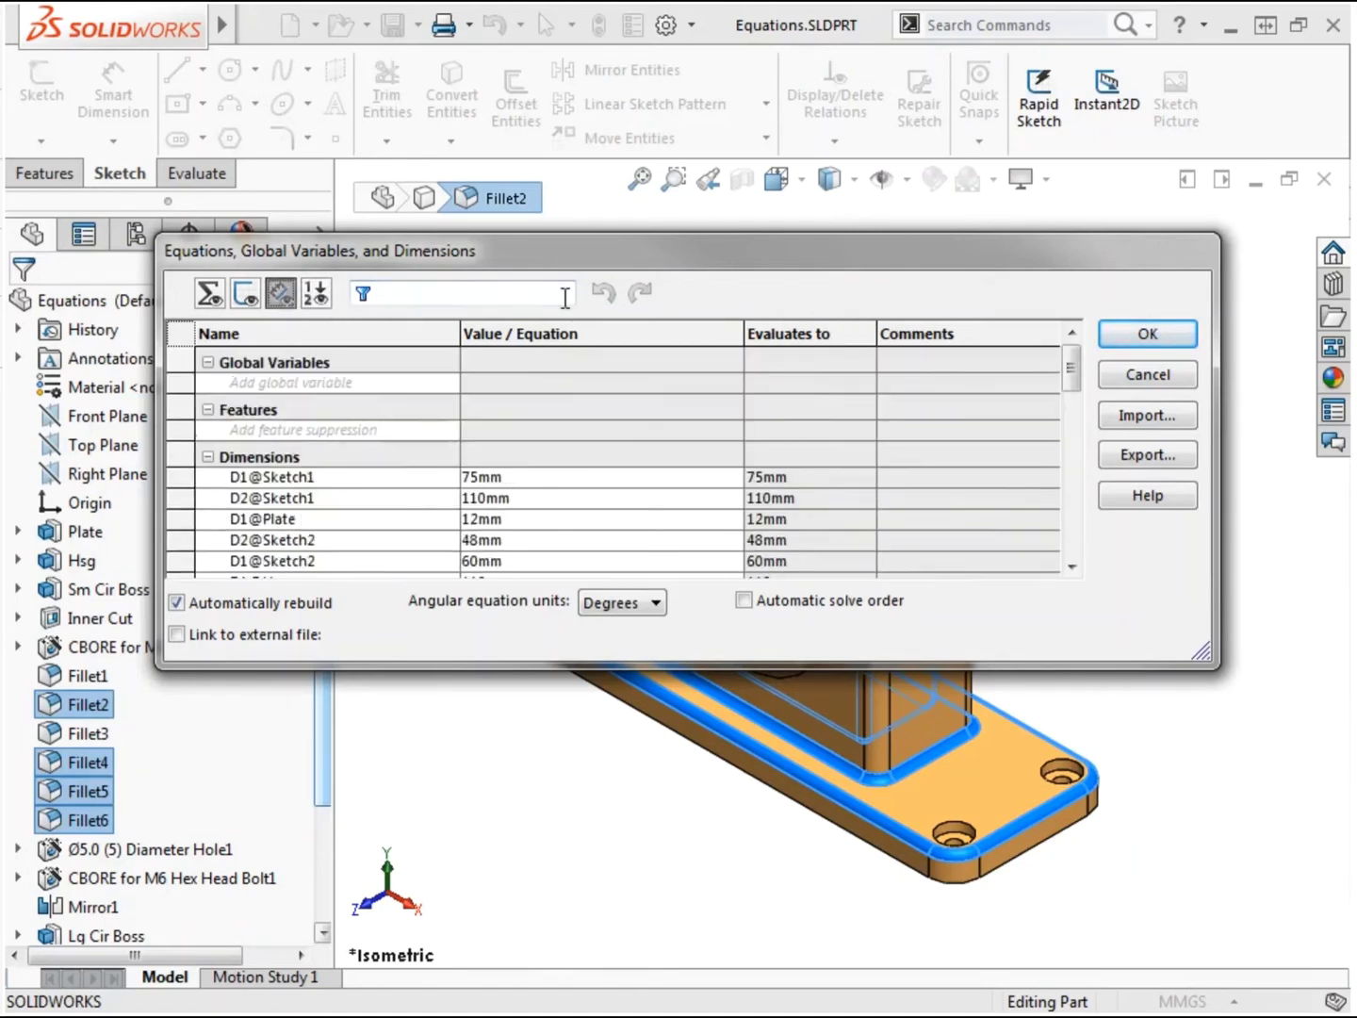
- Add global variable 'SM Radius' = 3 commented 'Fillet Radius, Small Fillets' and close the manager
left_click(211, 293)
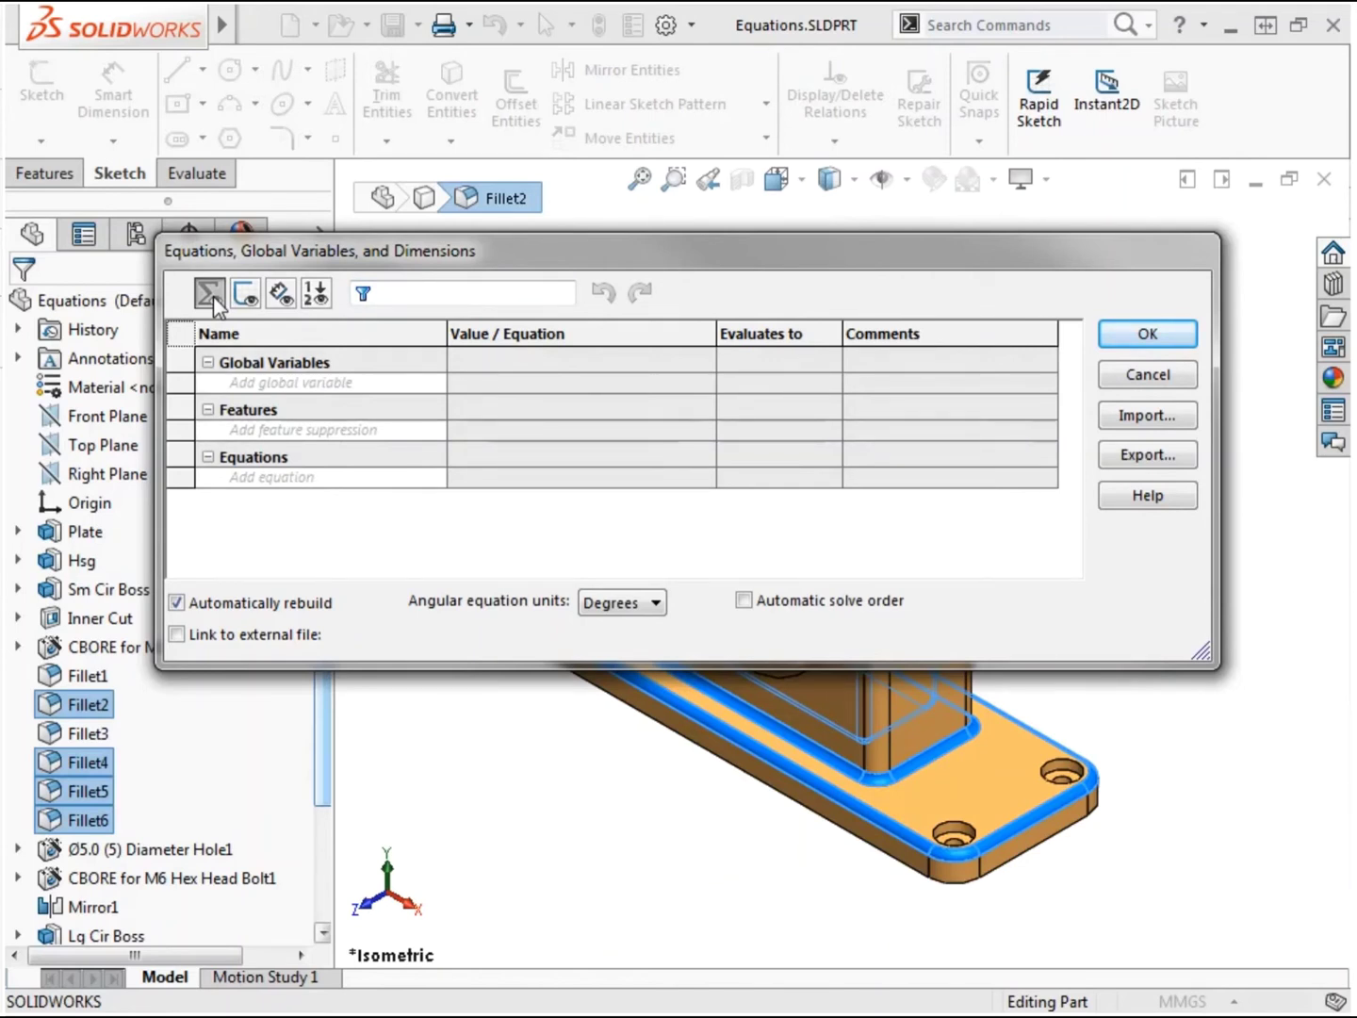
left_click(266, 384)
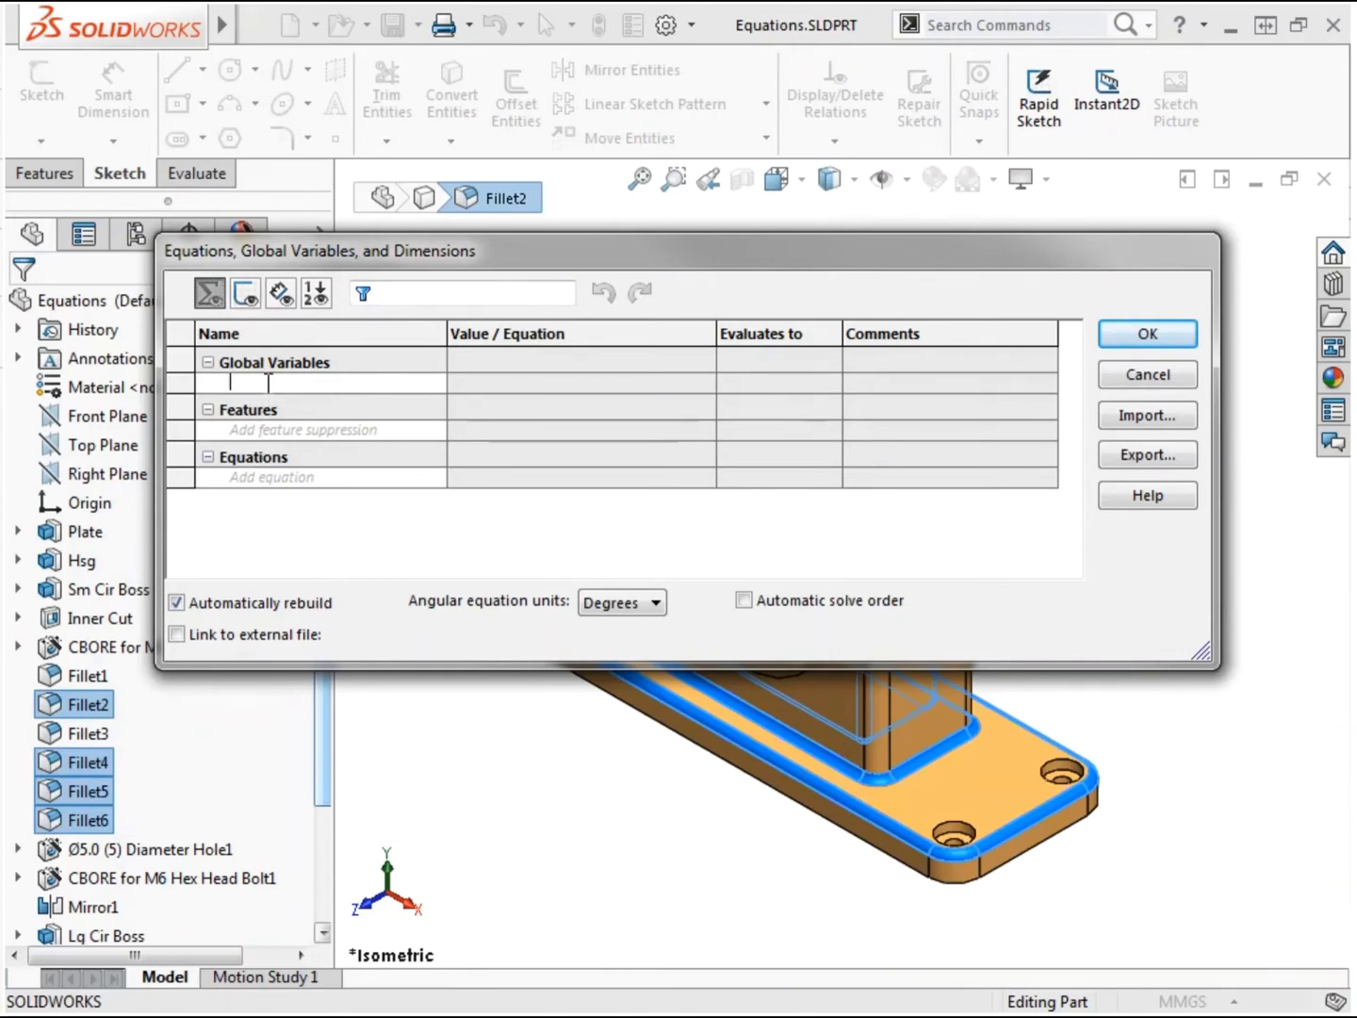
type("SM Radi")
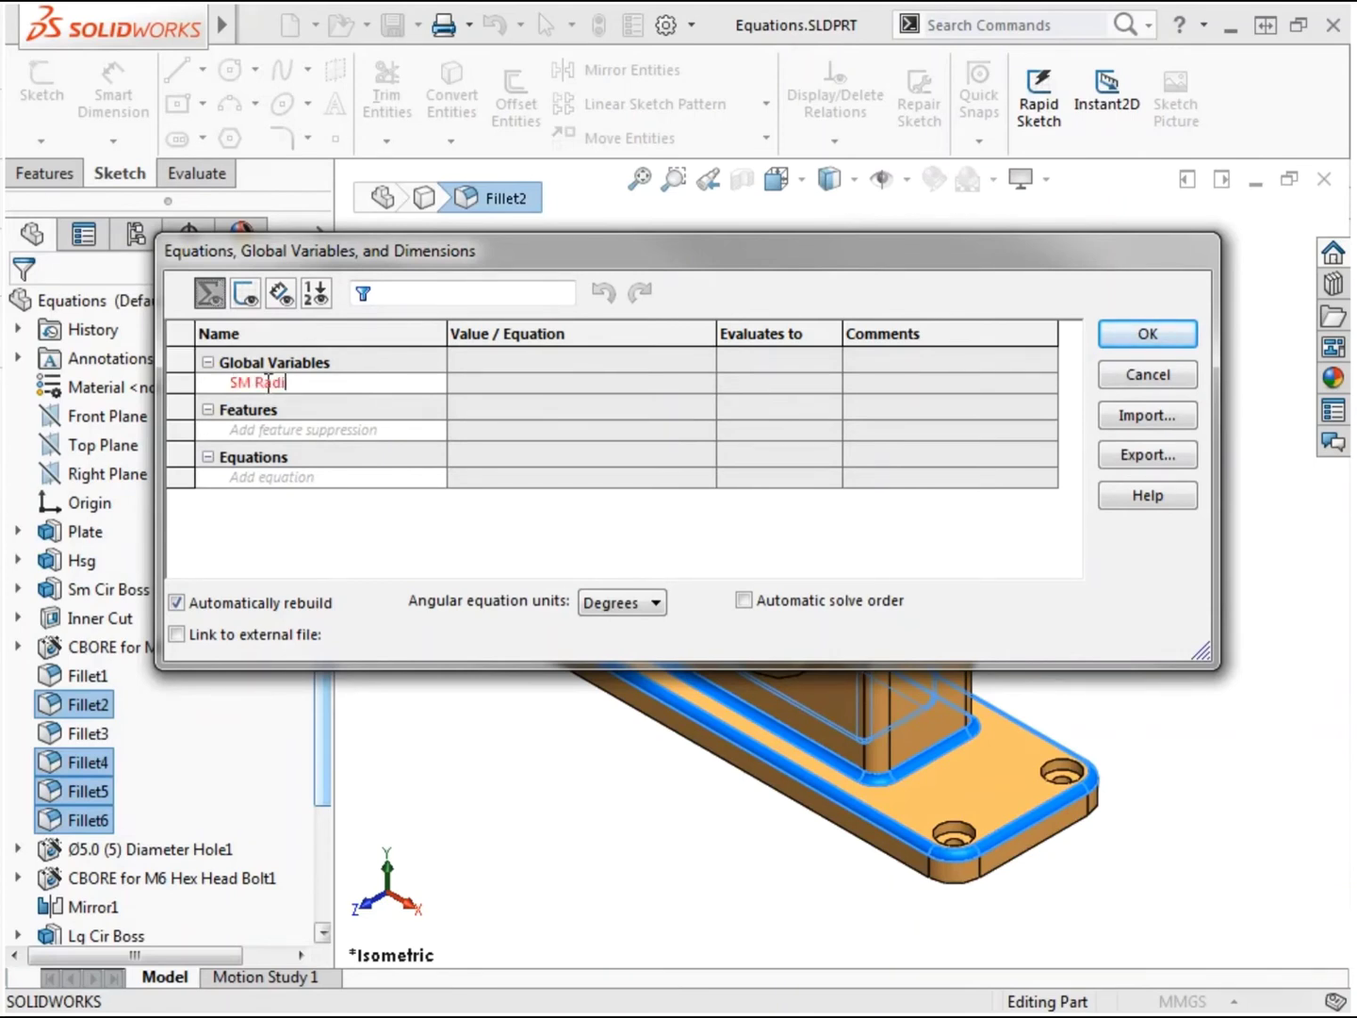
type("us")
left_click(473, 386)
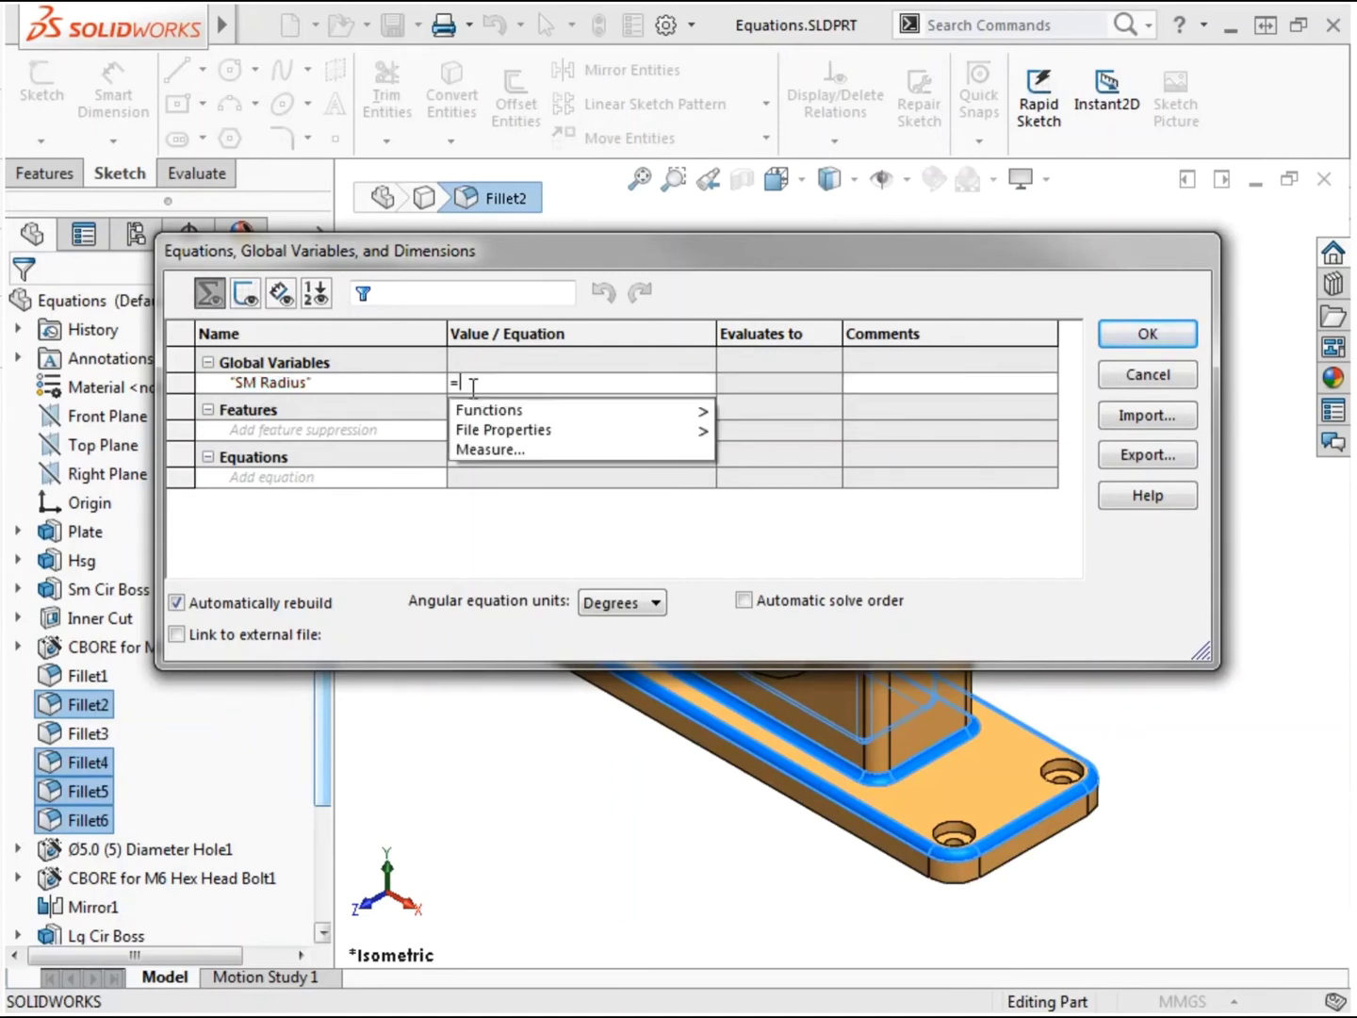
type("3")
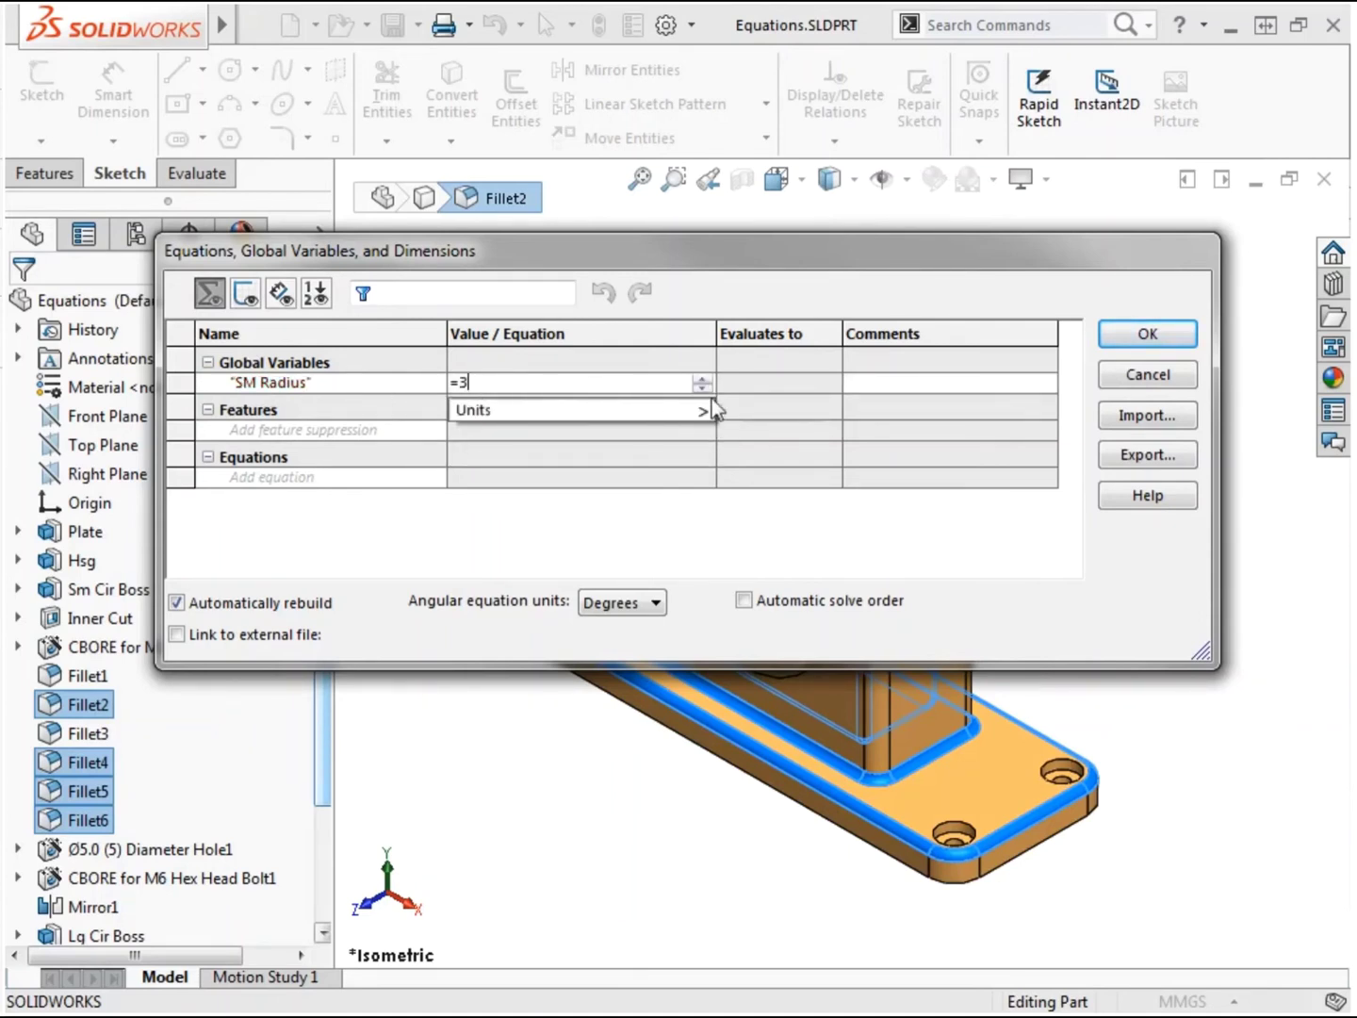
left_click(865, 388)
type("F")
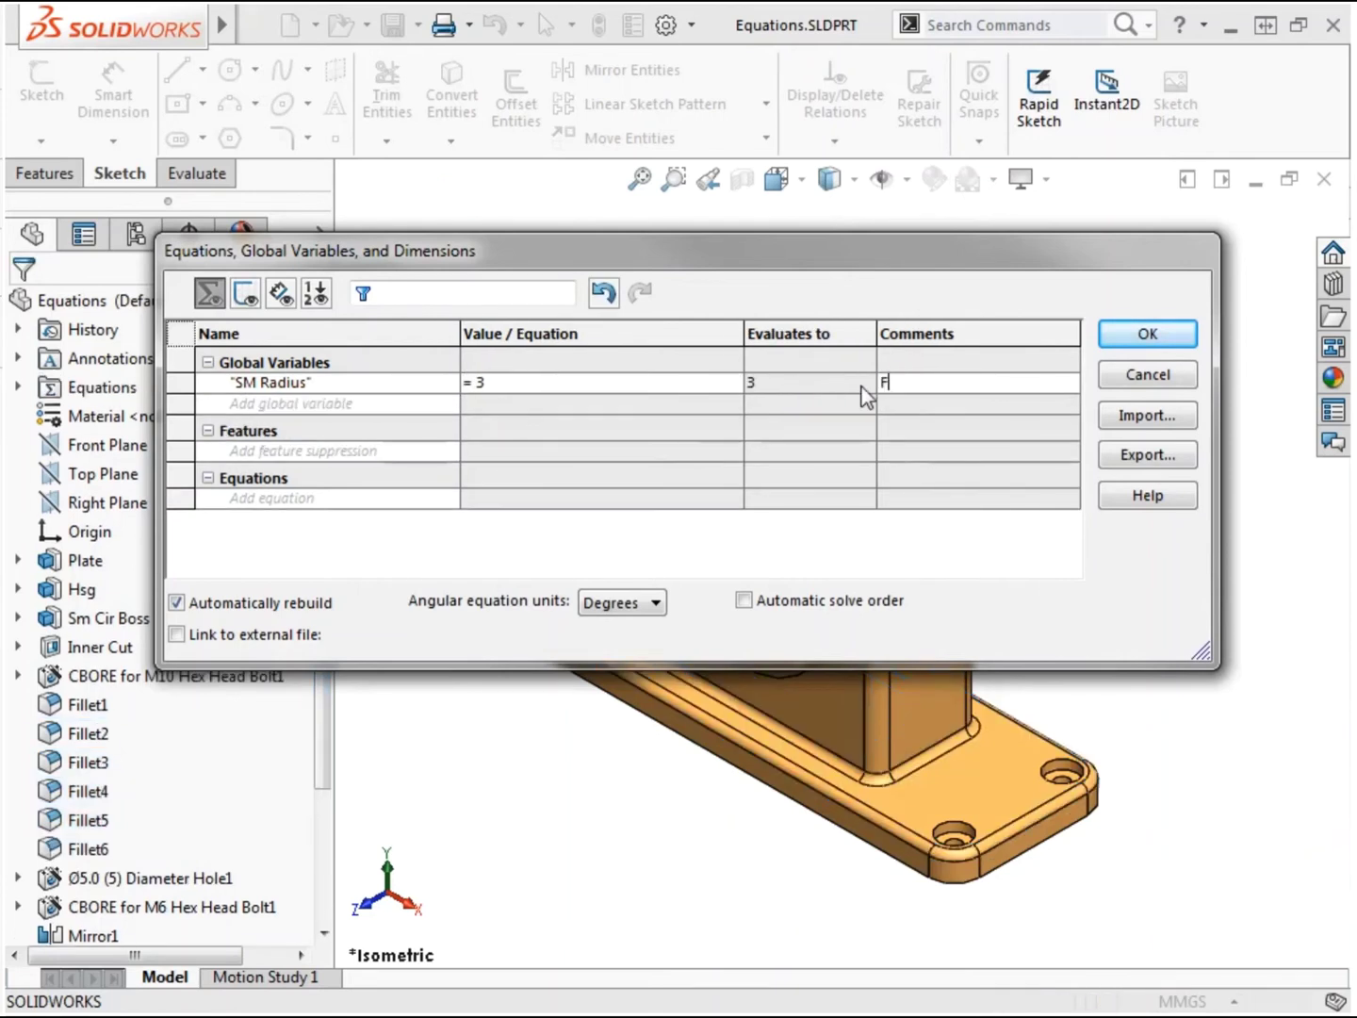
type("illet Radius, Sm")
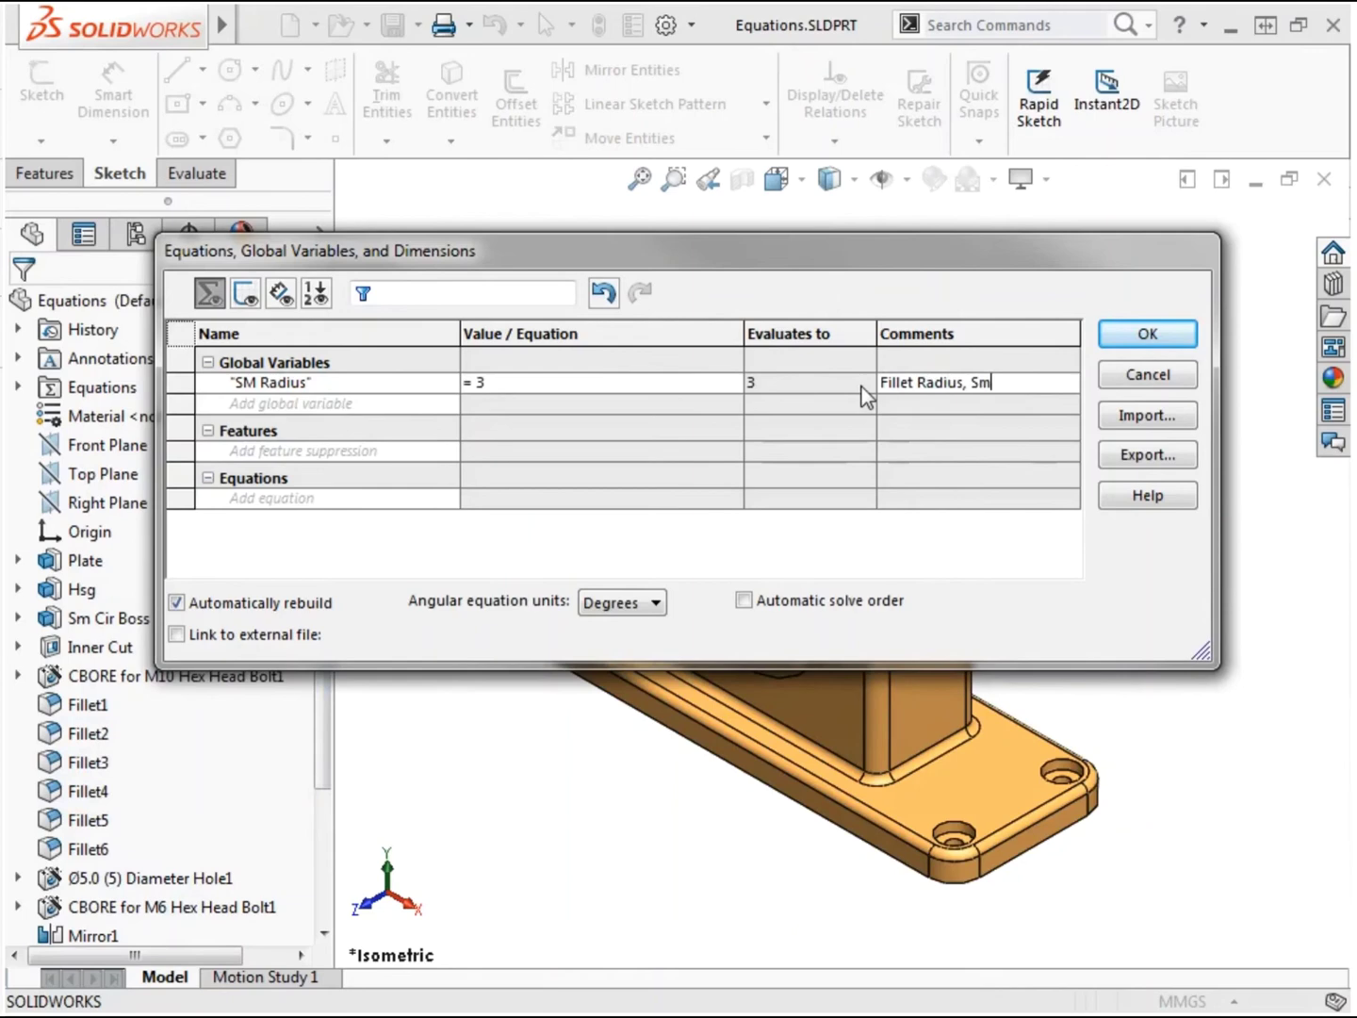
type("all Fillets")
left_click(1124, 337)
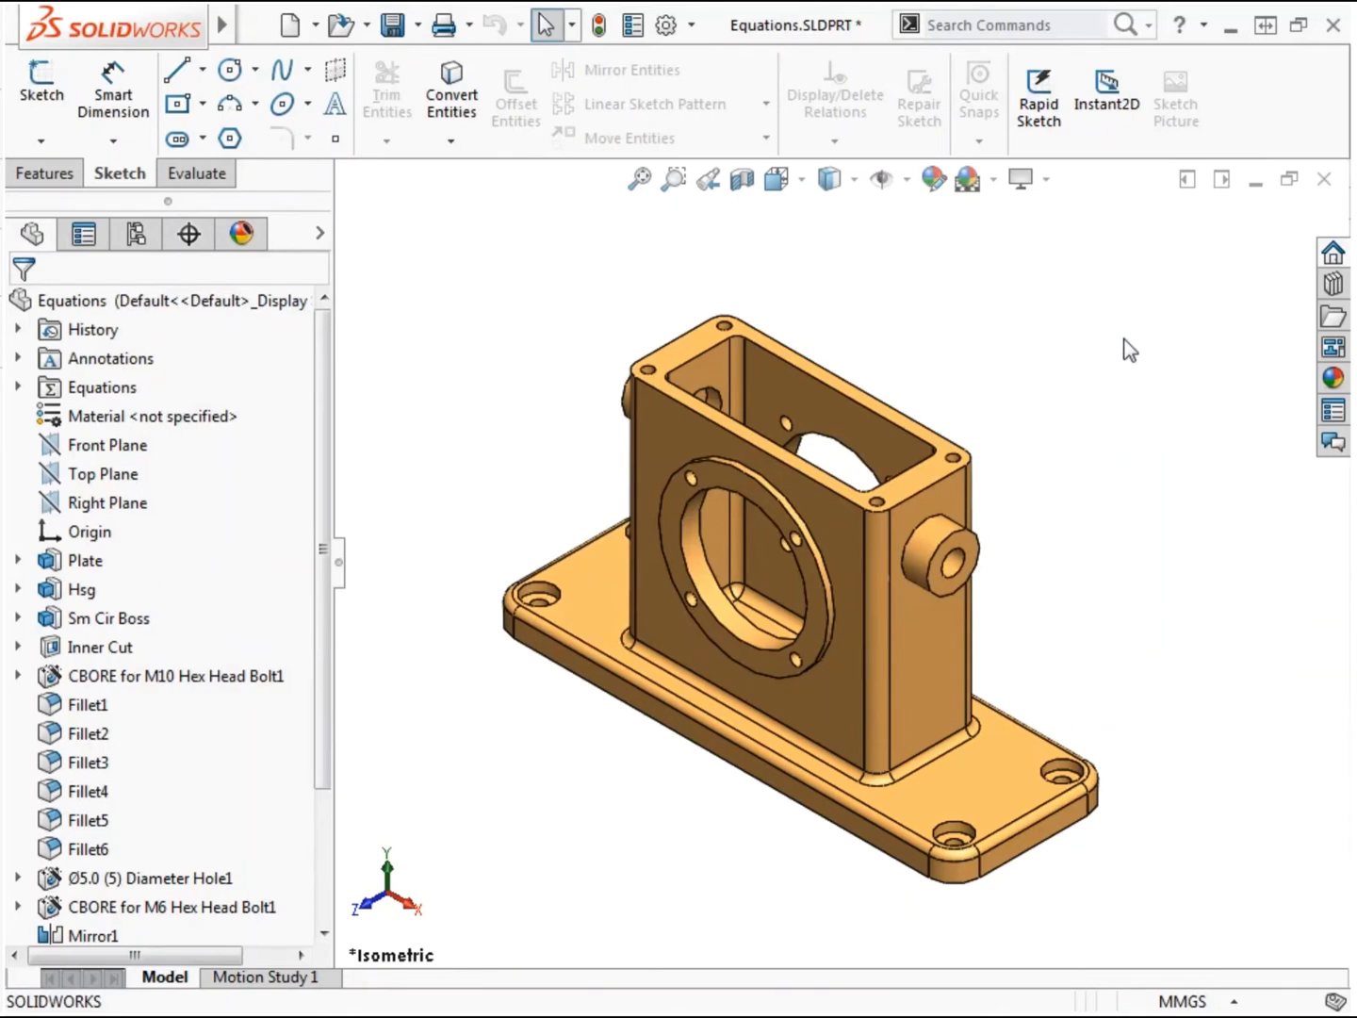
- Link the Fillet2 R3 radius to the SM Radius global variable
left_click(74, 731)
mouse_move(74, 734)
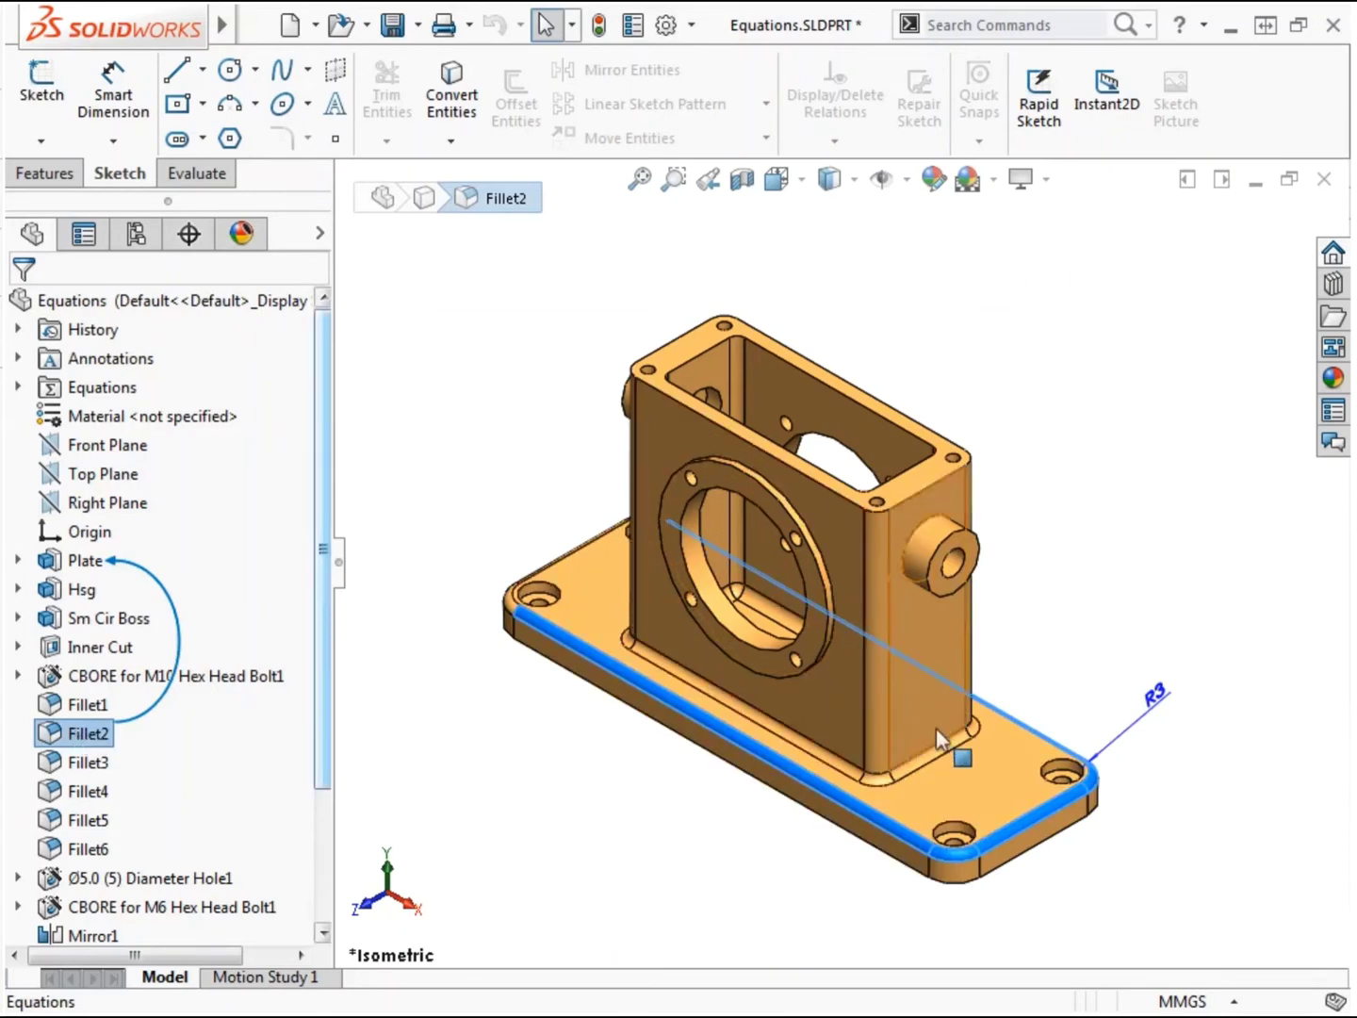
double_click(1157, 697)
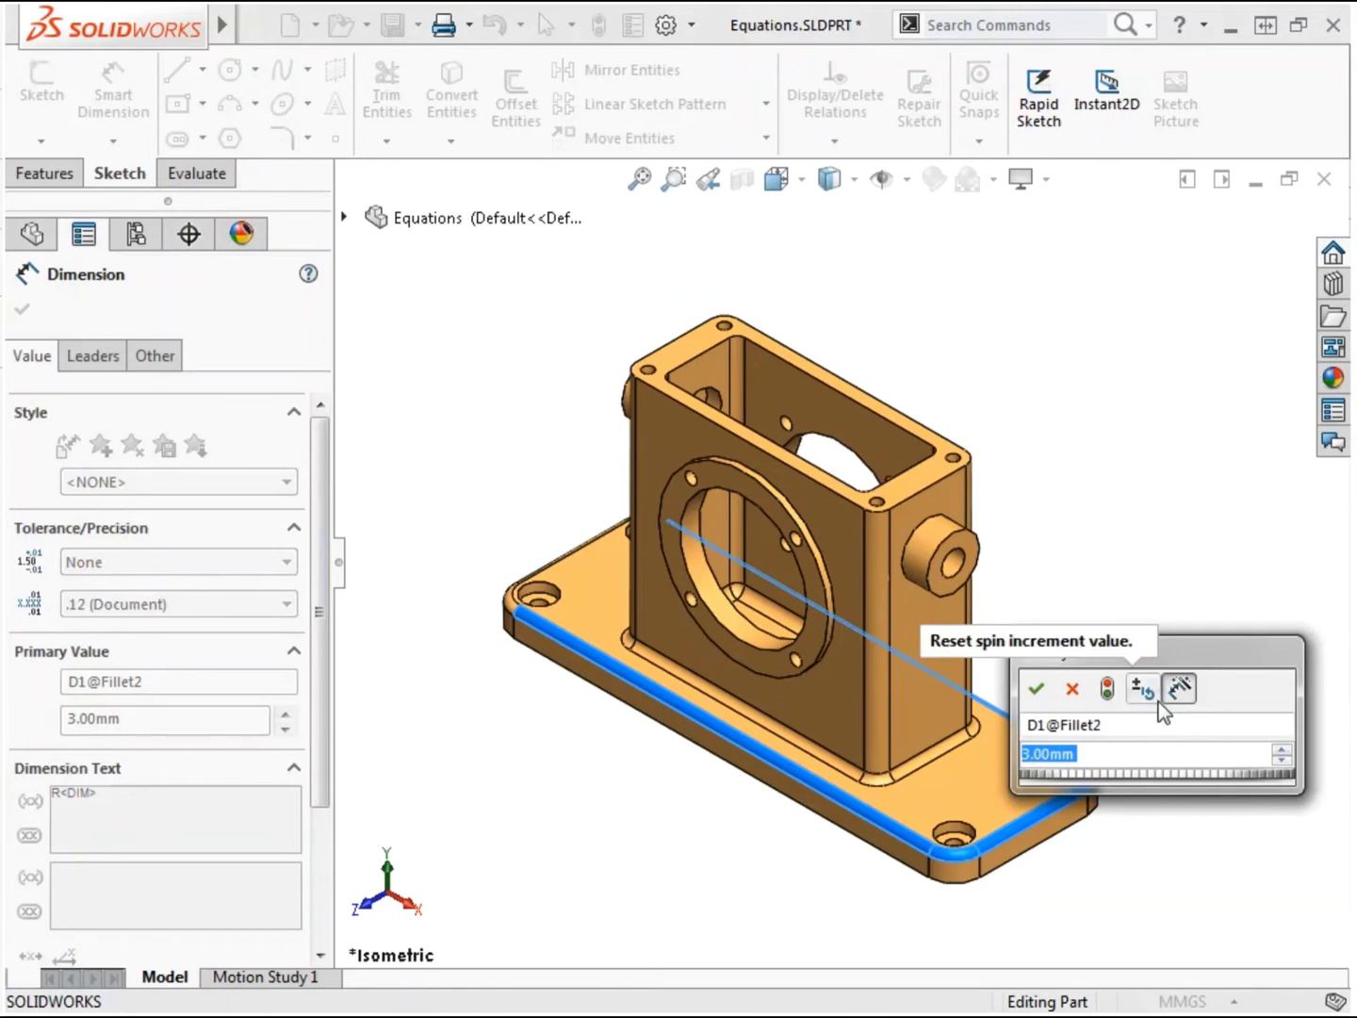
type("=")
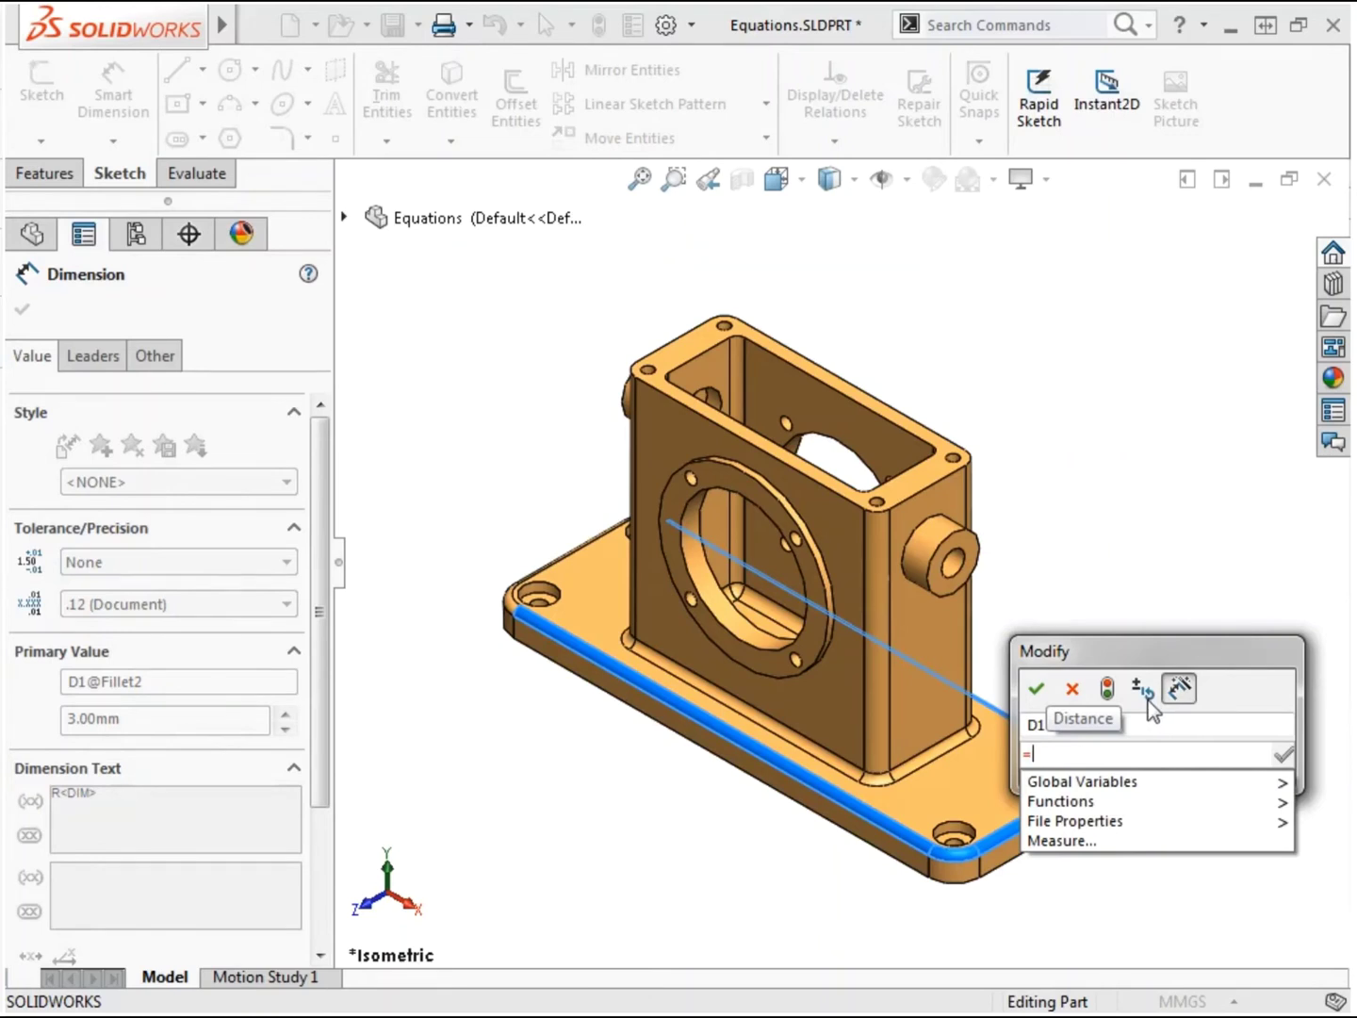
mouse_move(1064, 784)
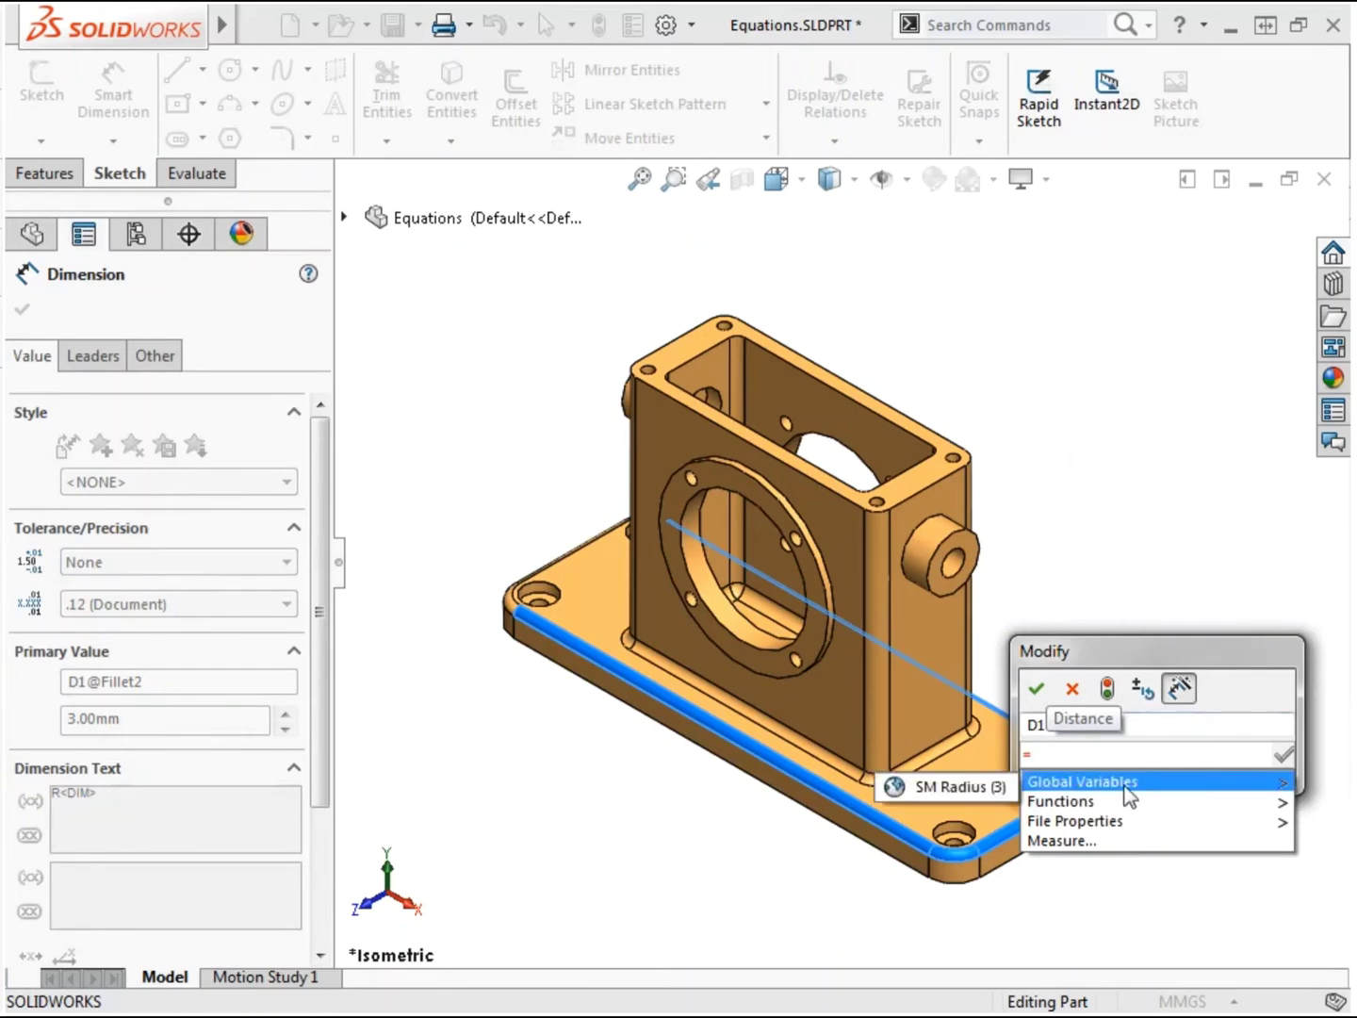
left_click(897, 787)
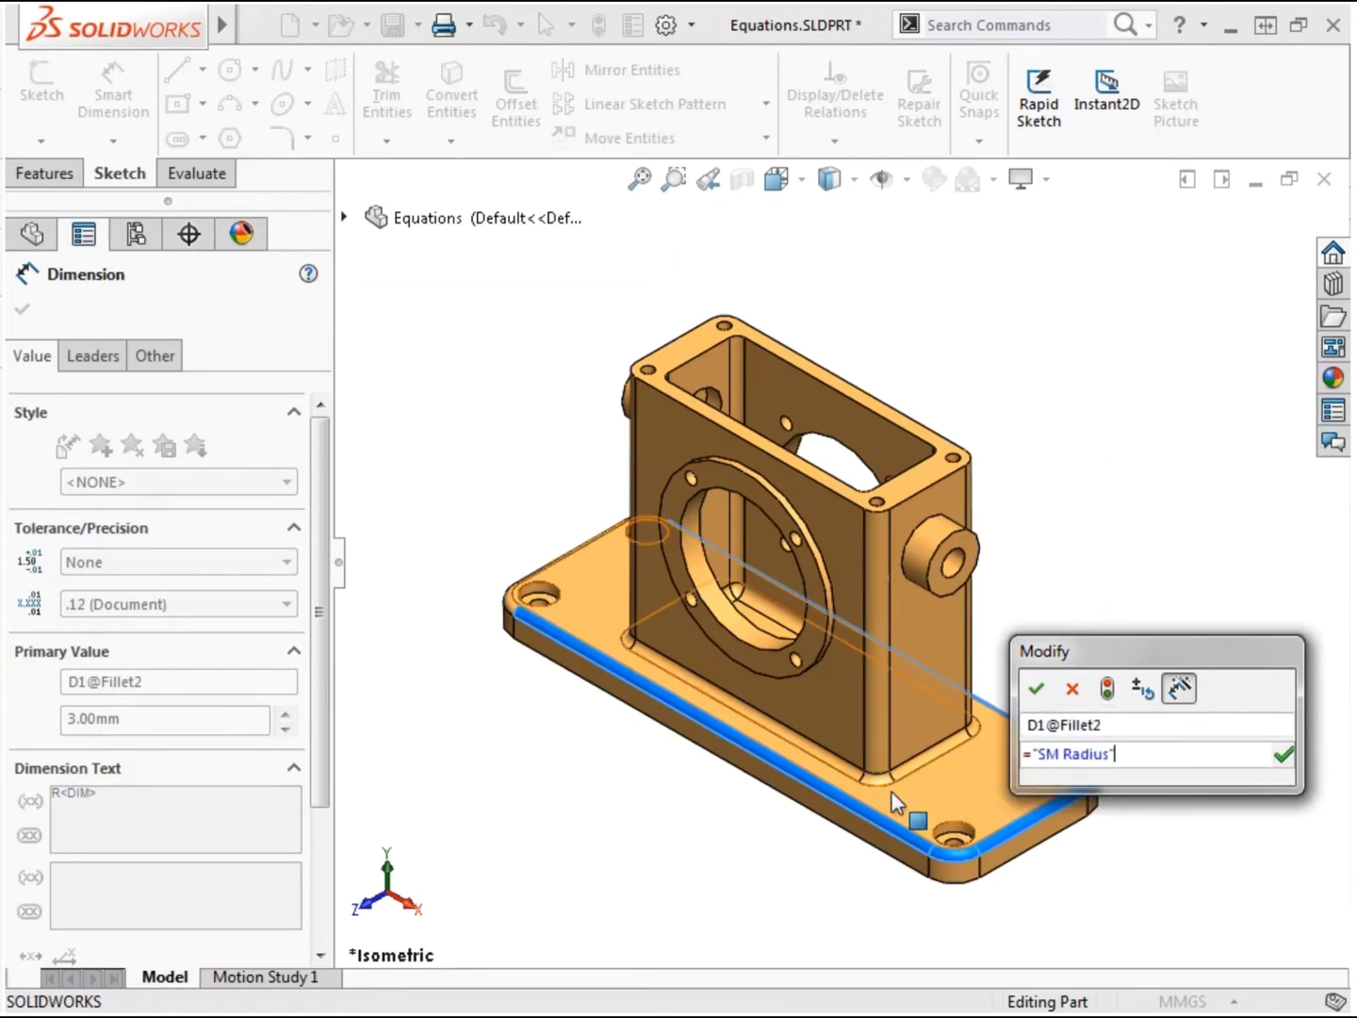
left_click(1033, 689)
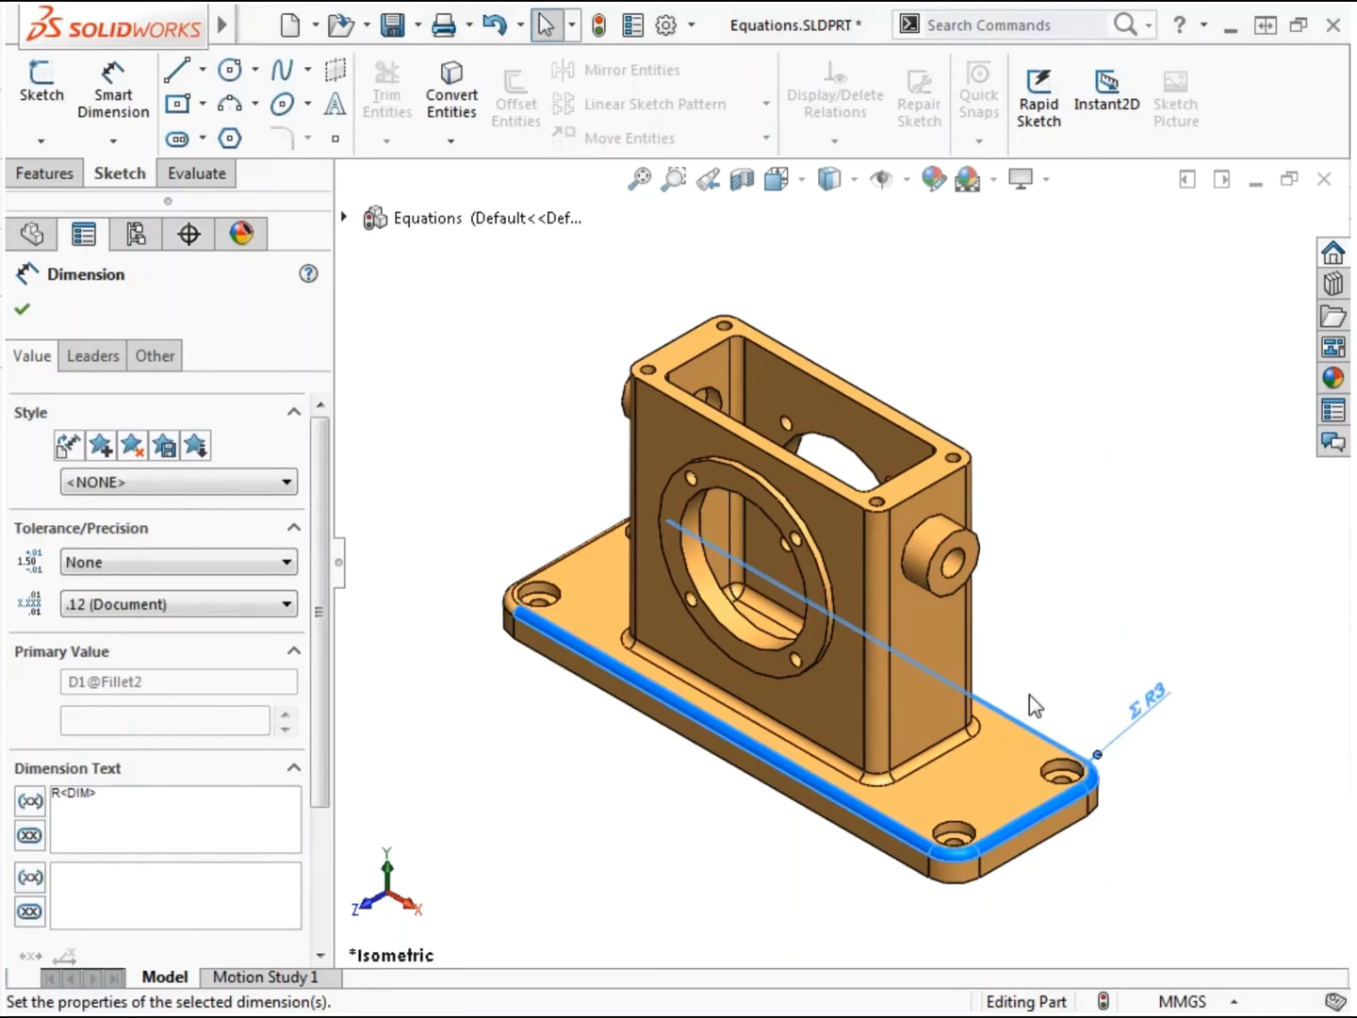
- Reopen the Fillet2 radius, toggle between the SM Radius name and its value, then close the edit
double_click(1140, 708)
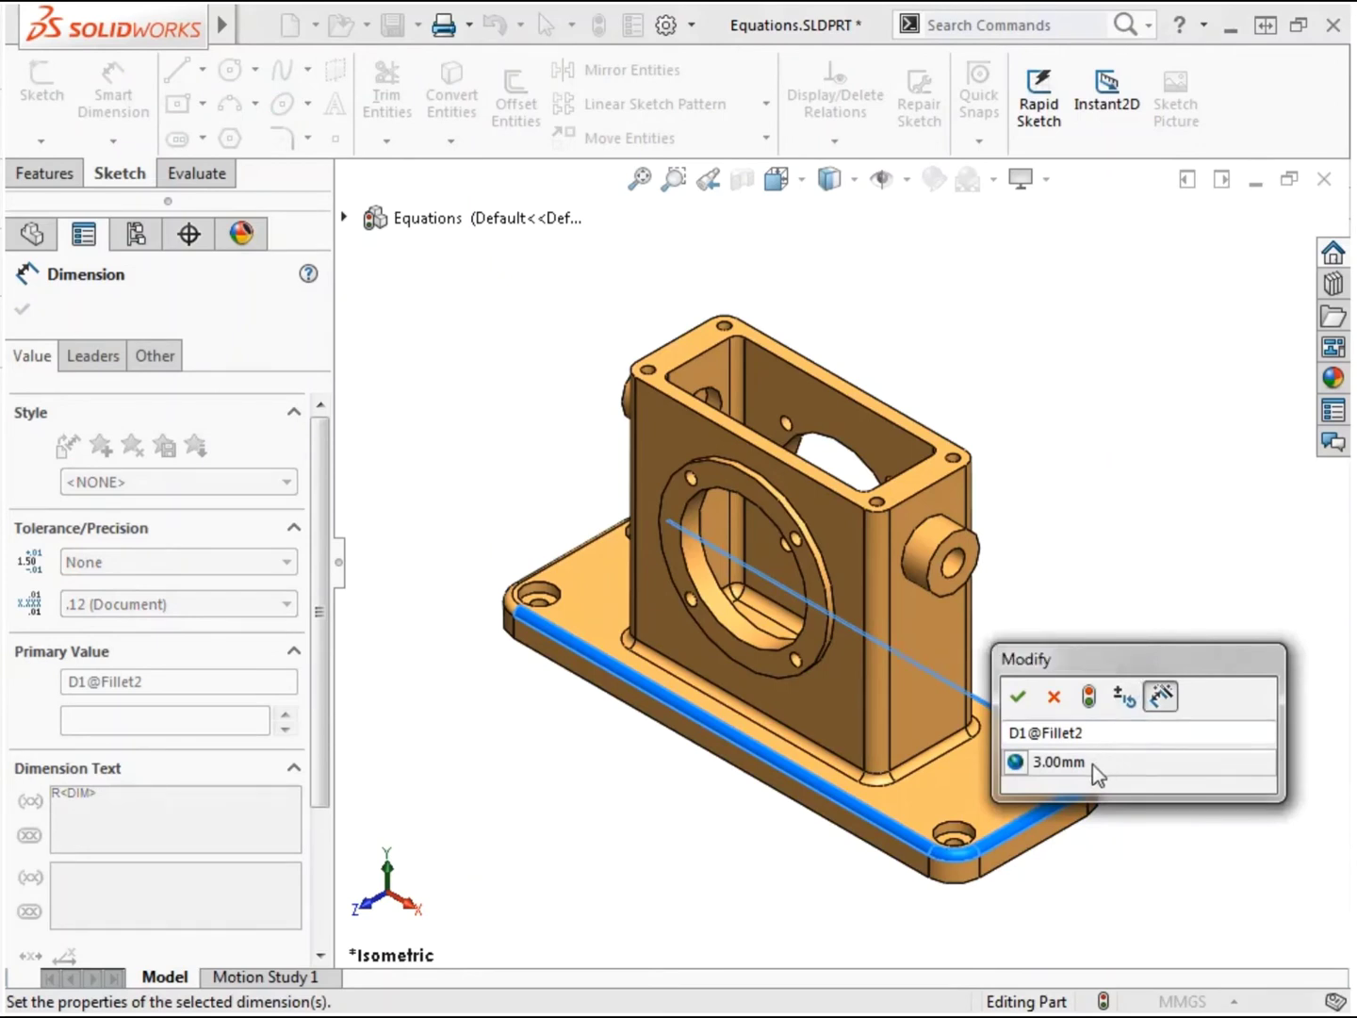
left_click(1016, 764)
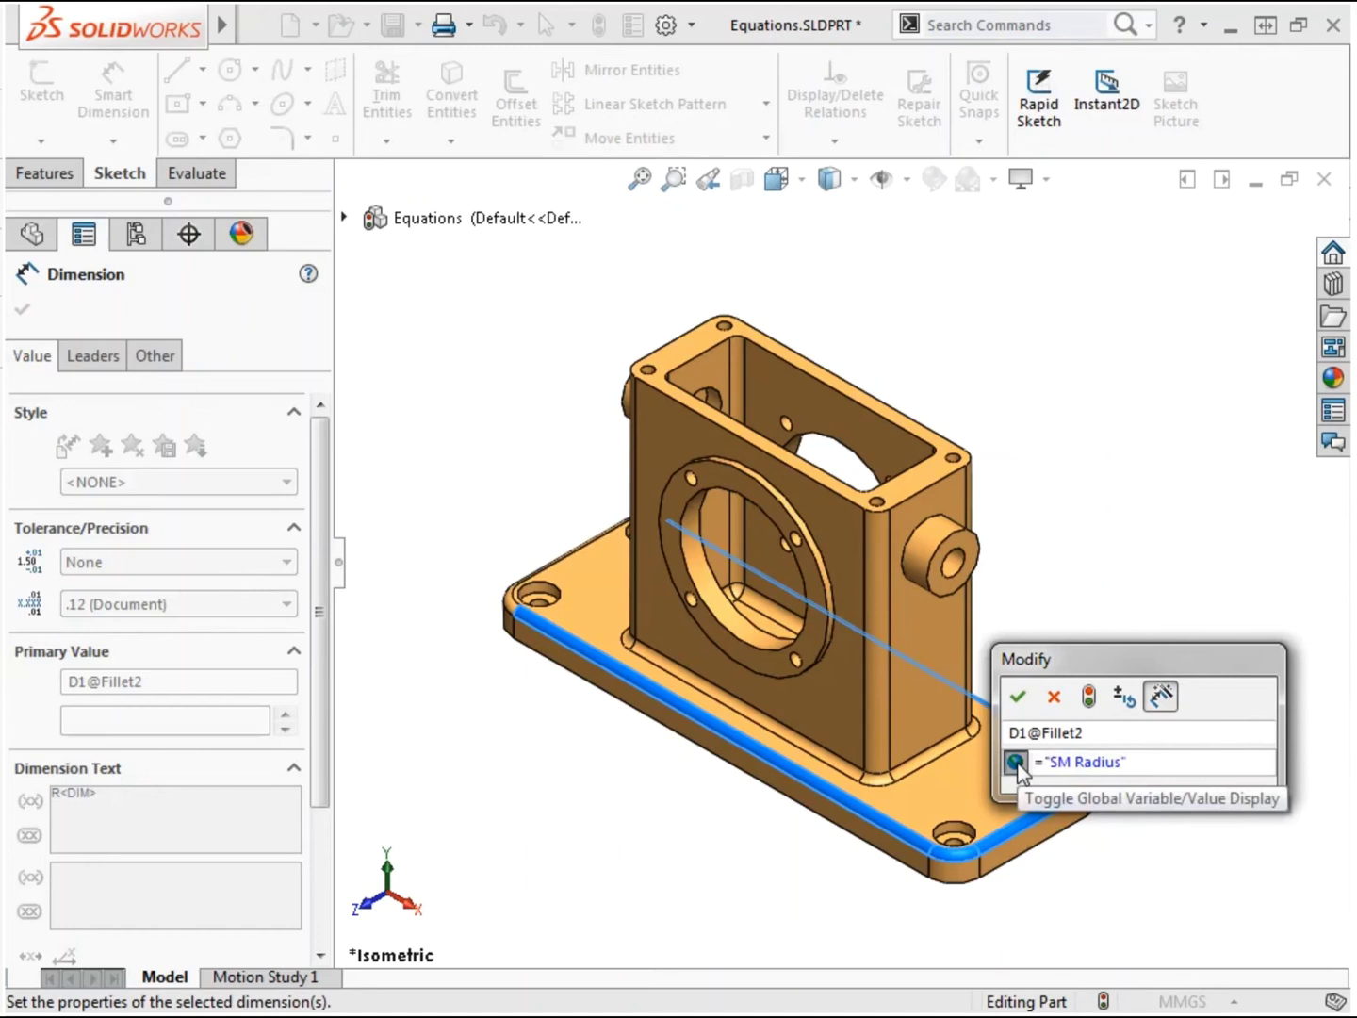
left_click(1017, 763)
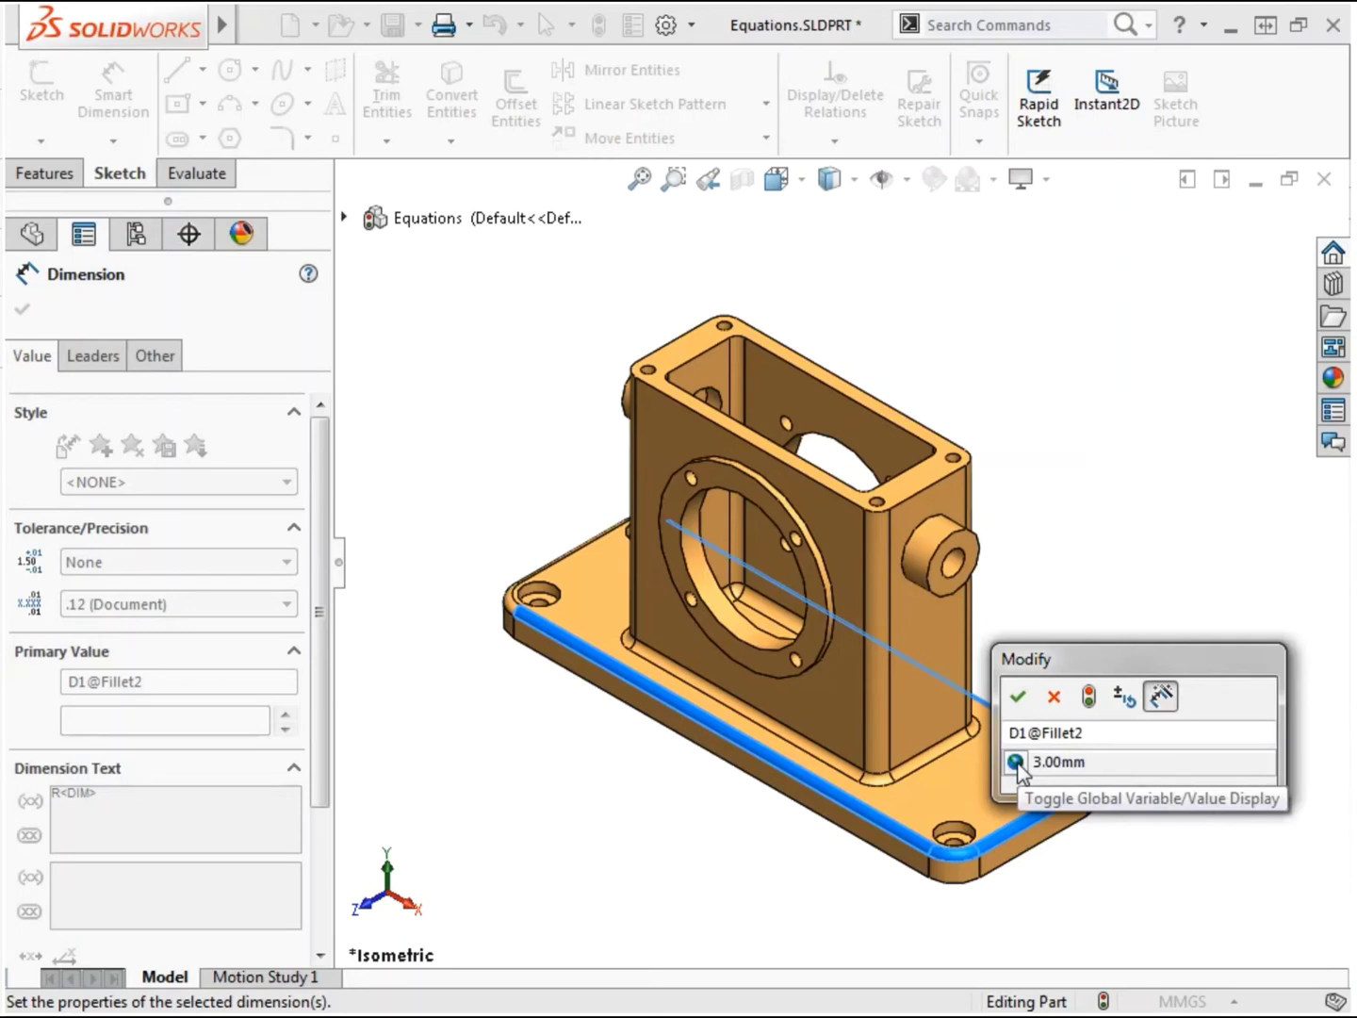
left_click(1016, 697)
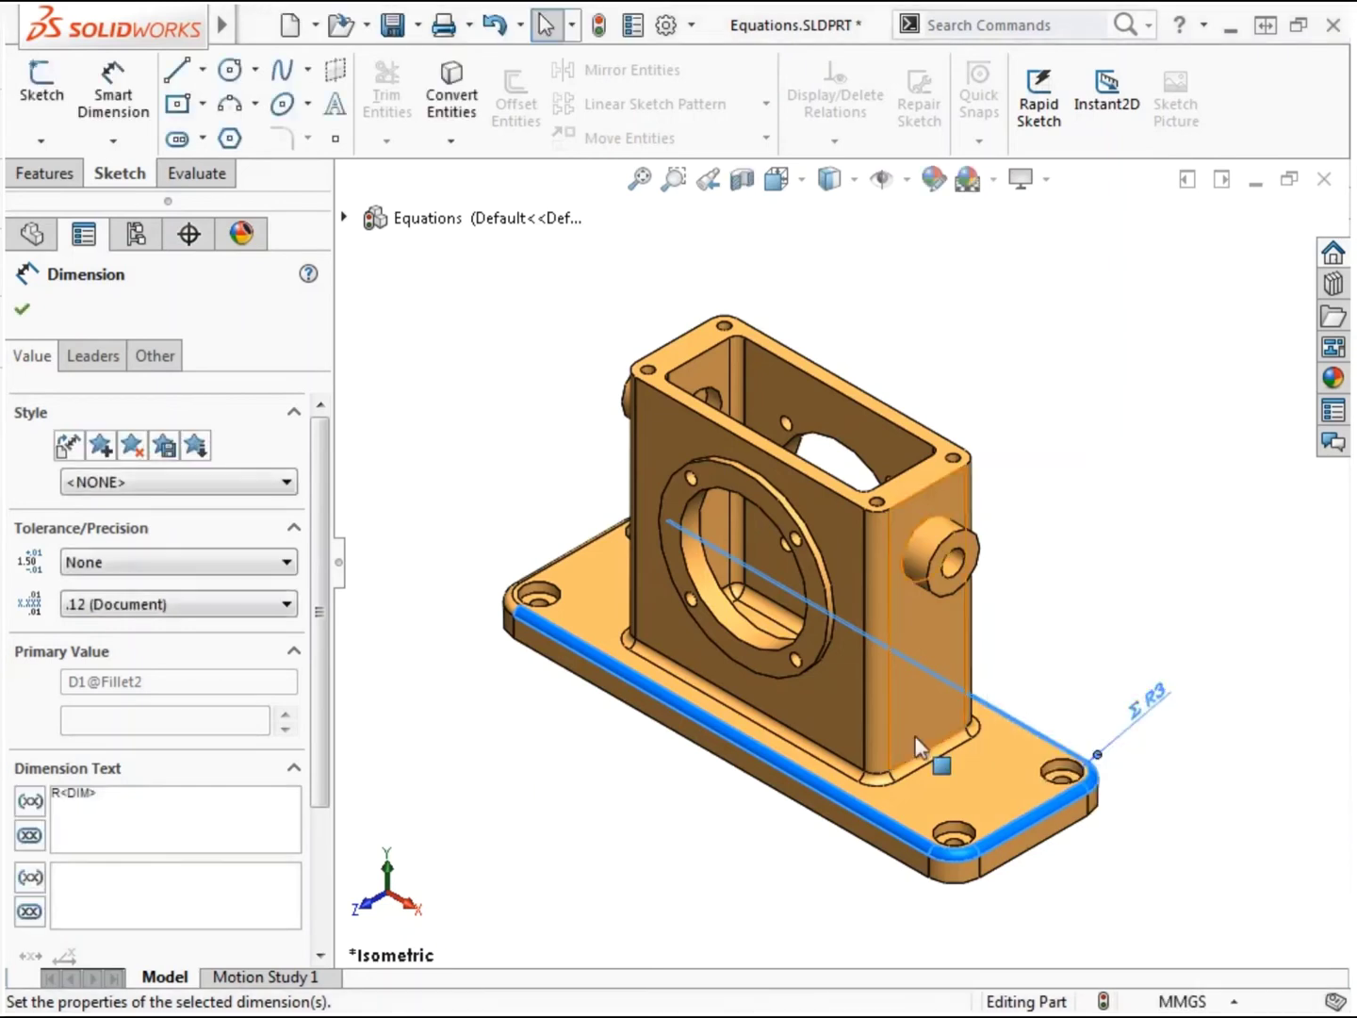
key("Escape")
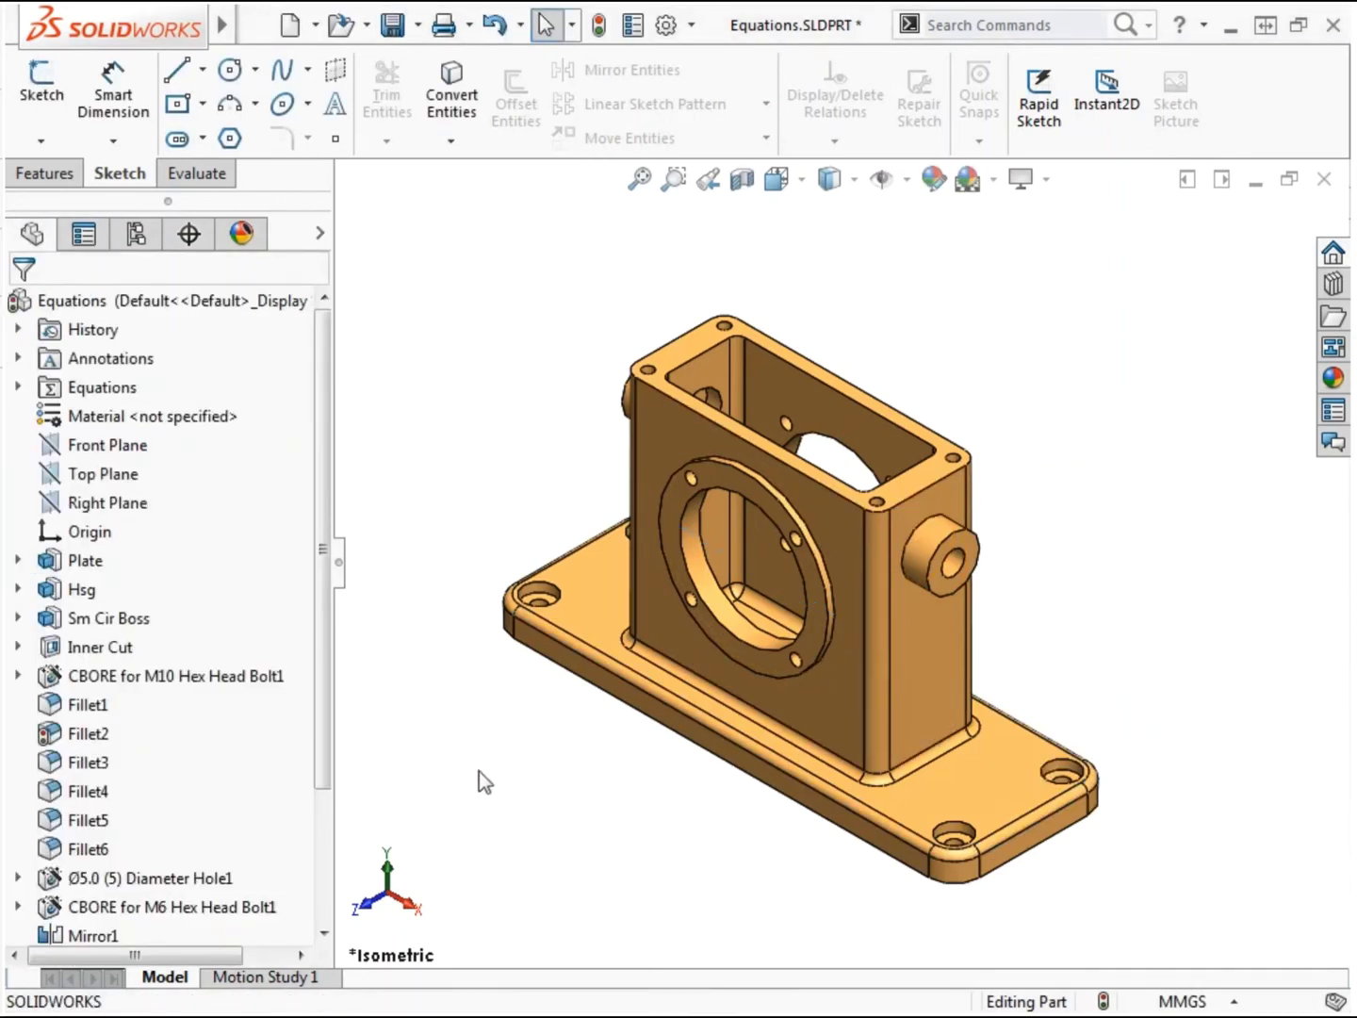
- Link the Fillet4 R3 radius to the SM Radius global variable
left_click(87, 795)
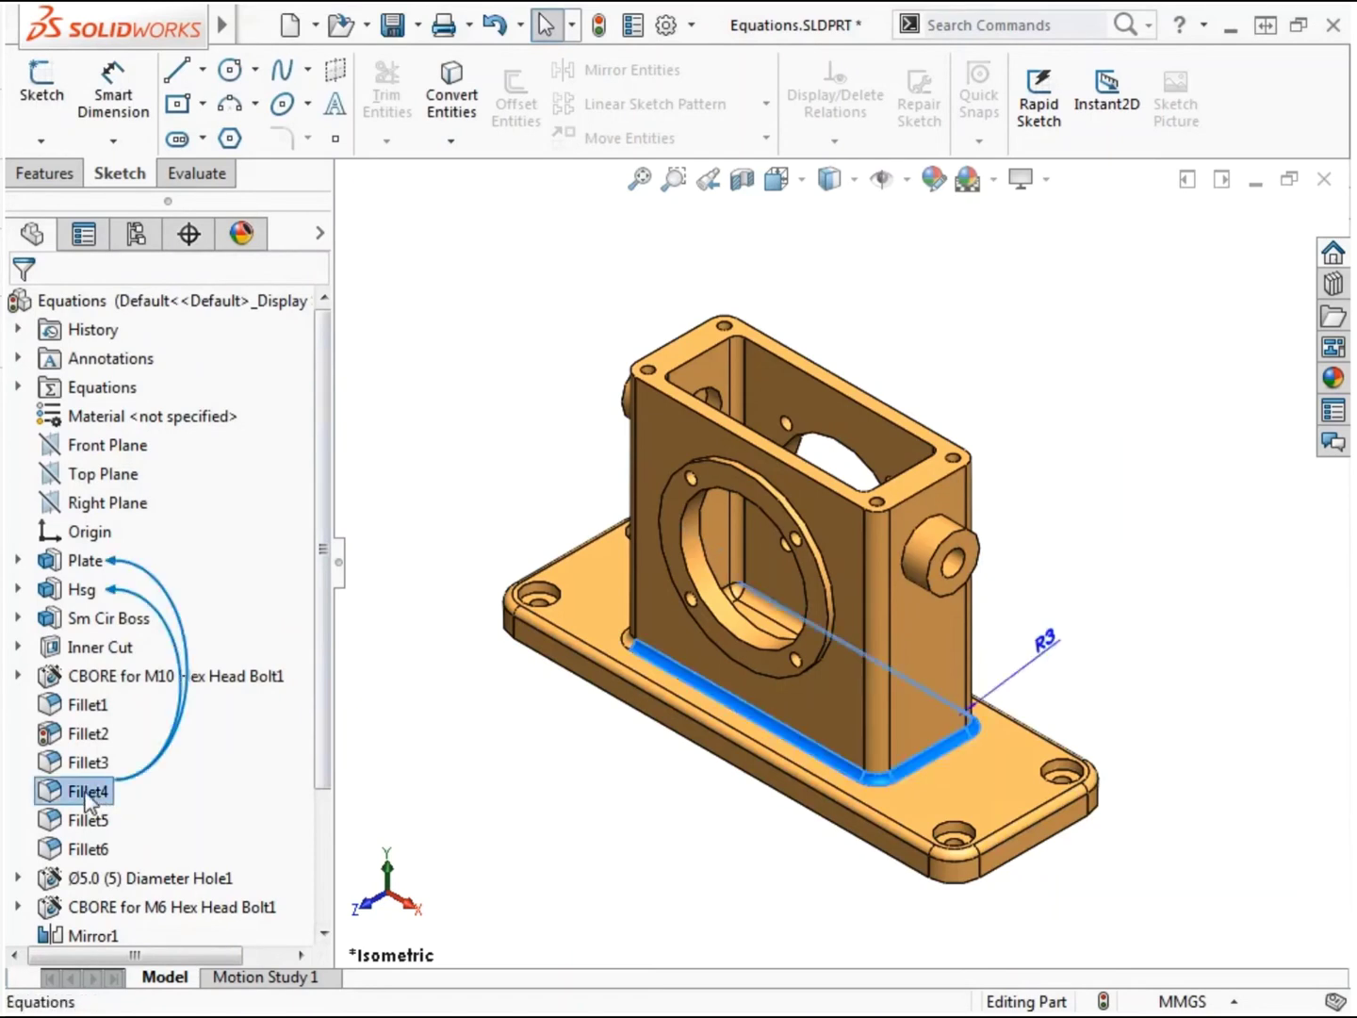
left_click(1041, 642)
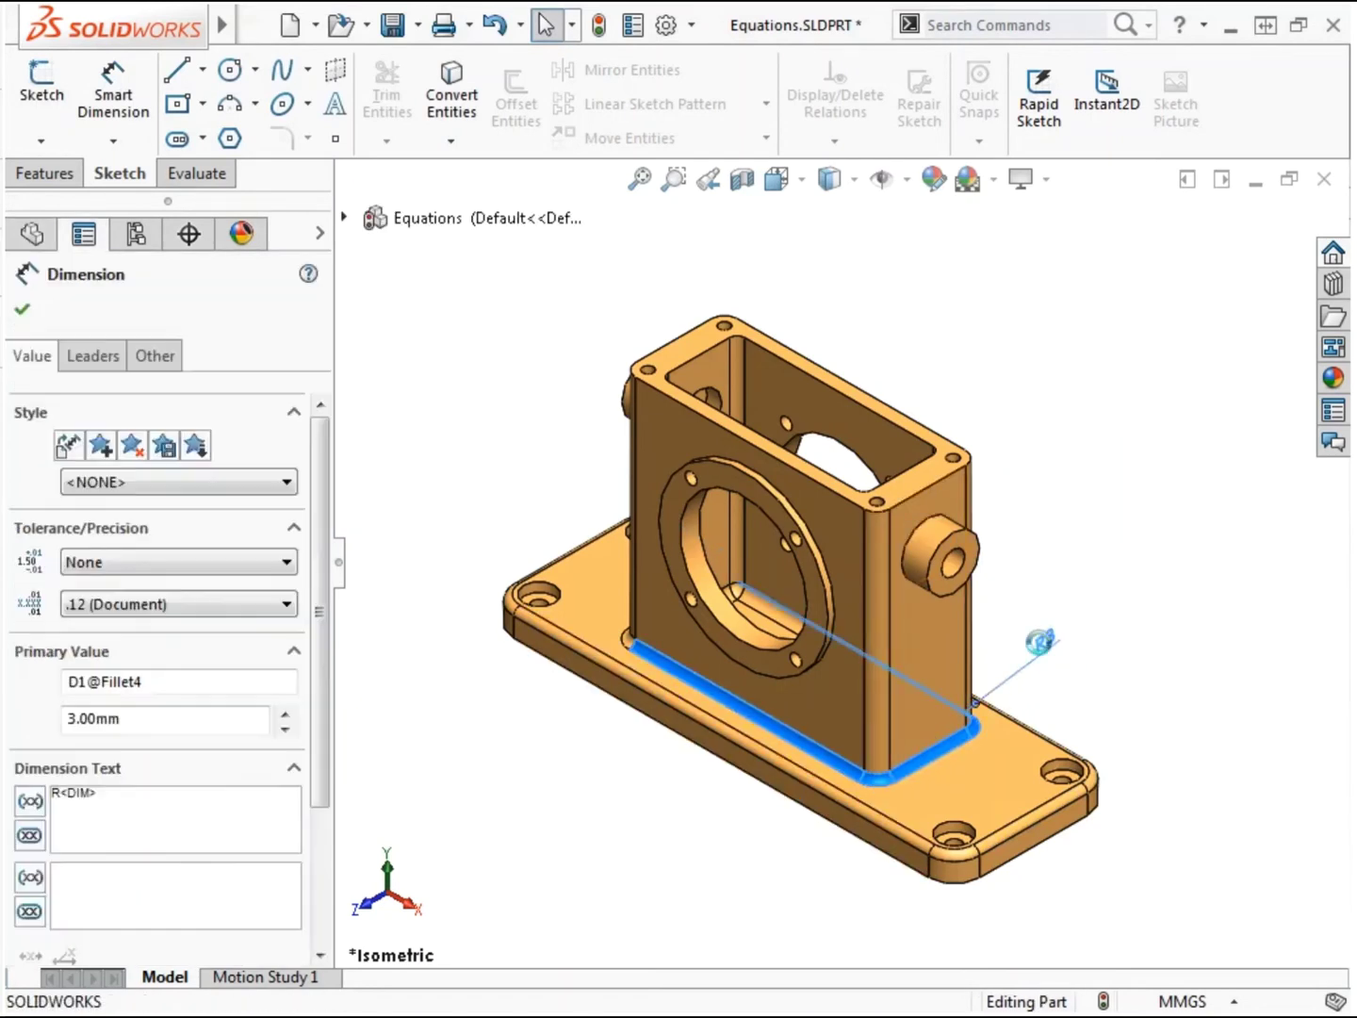
type("=")
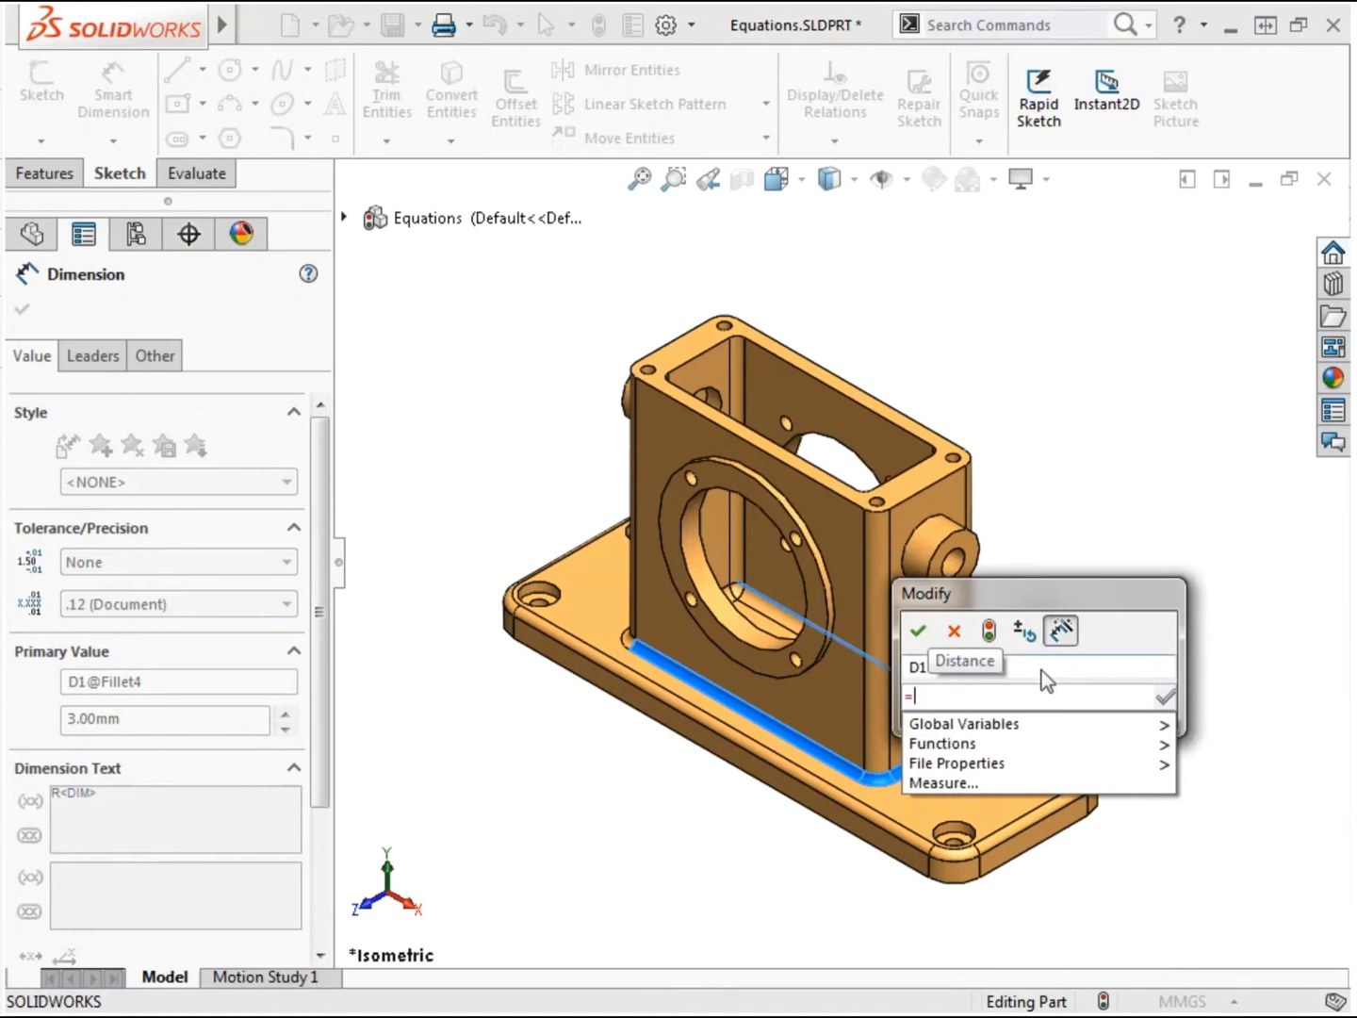
mouse_move(969, 727)
left_click(1199, 731)
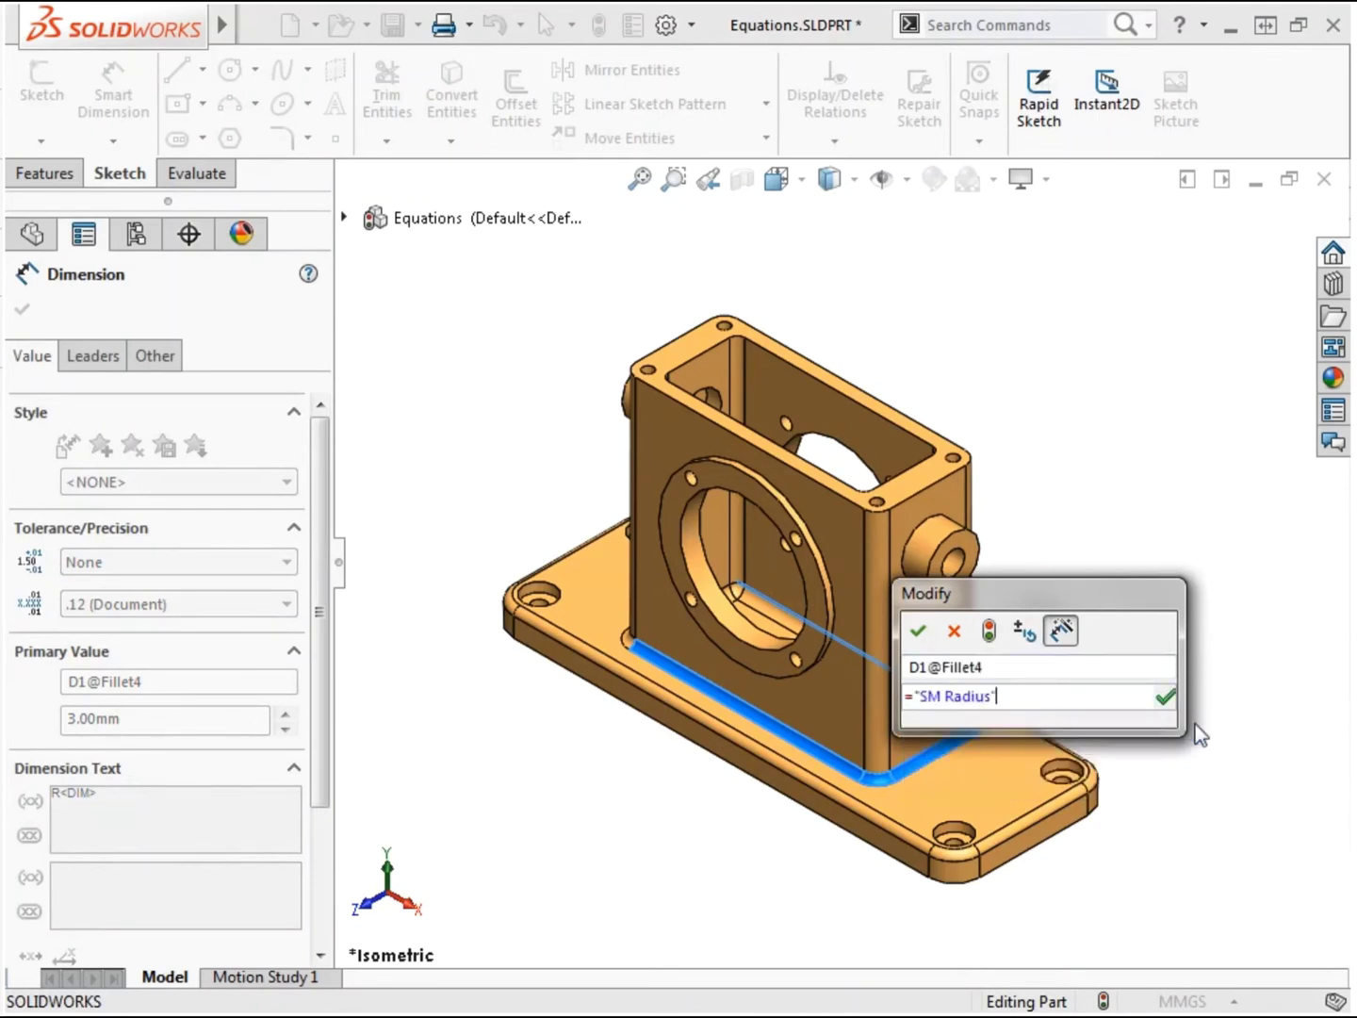
left_click(917, 630)
left_click(562, 780)
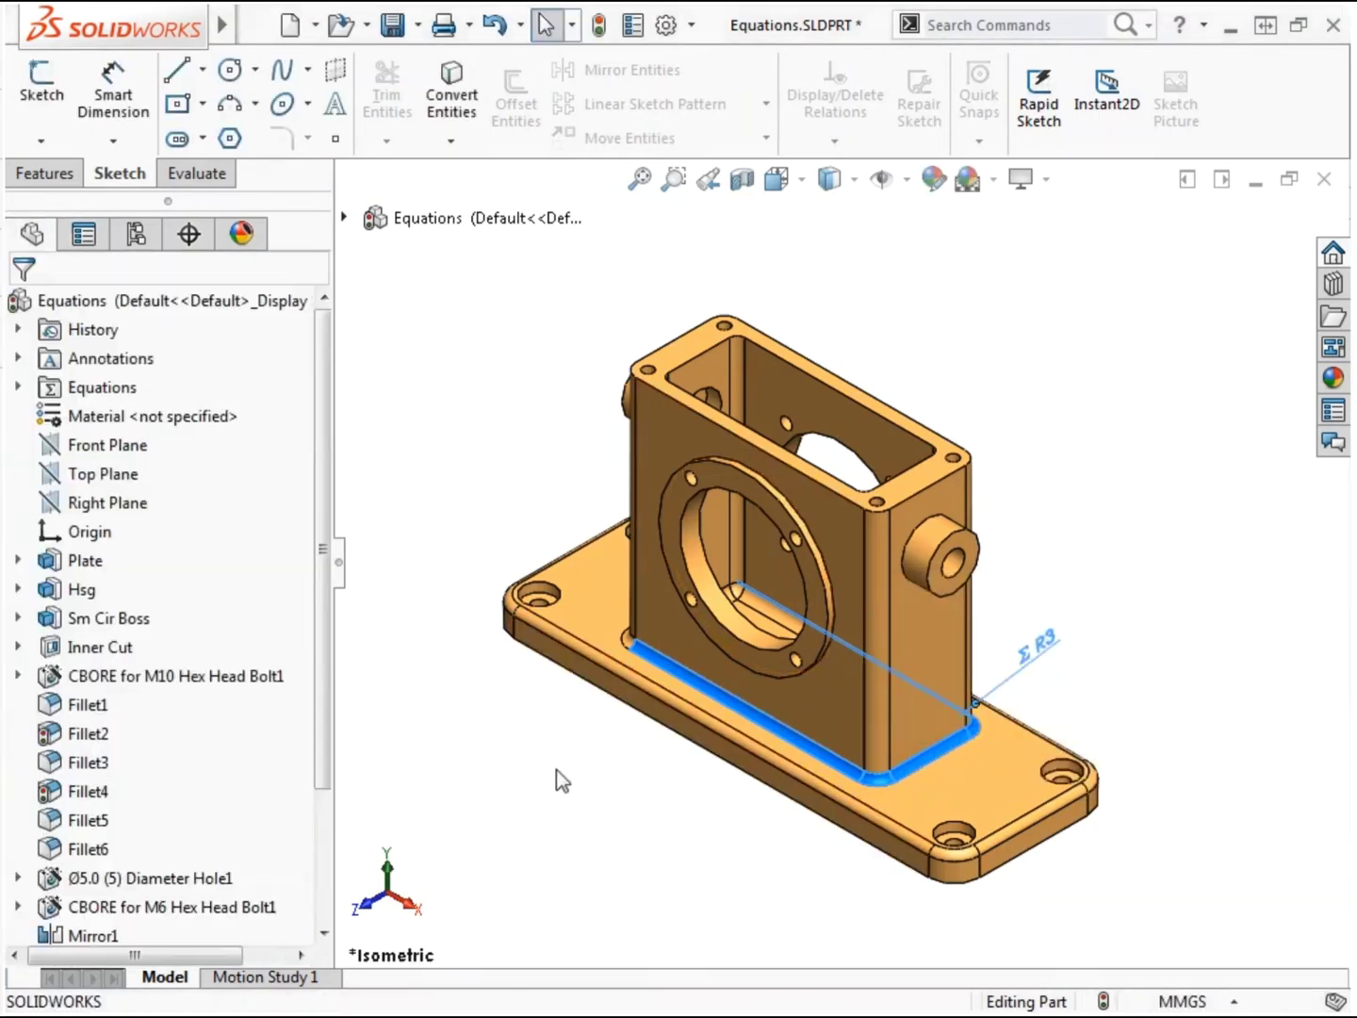
- Link the Fillet5 R3.50 radius to SM Radius, making it 3
left_click(102, 820)
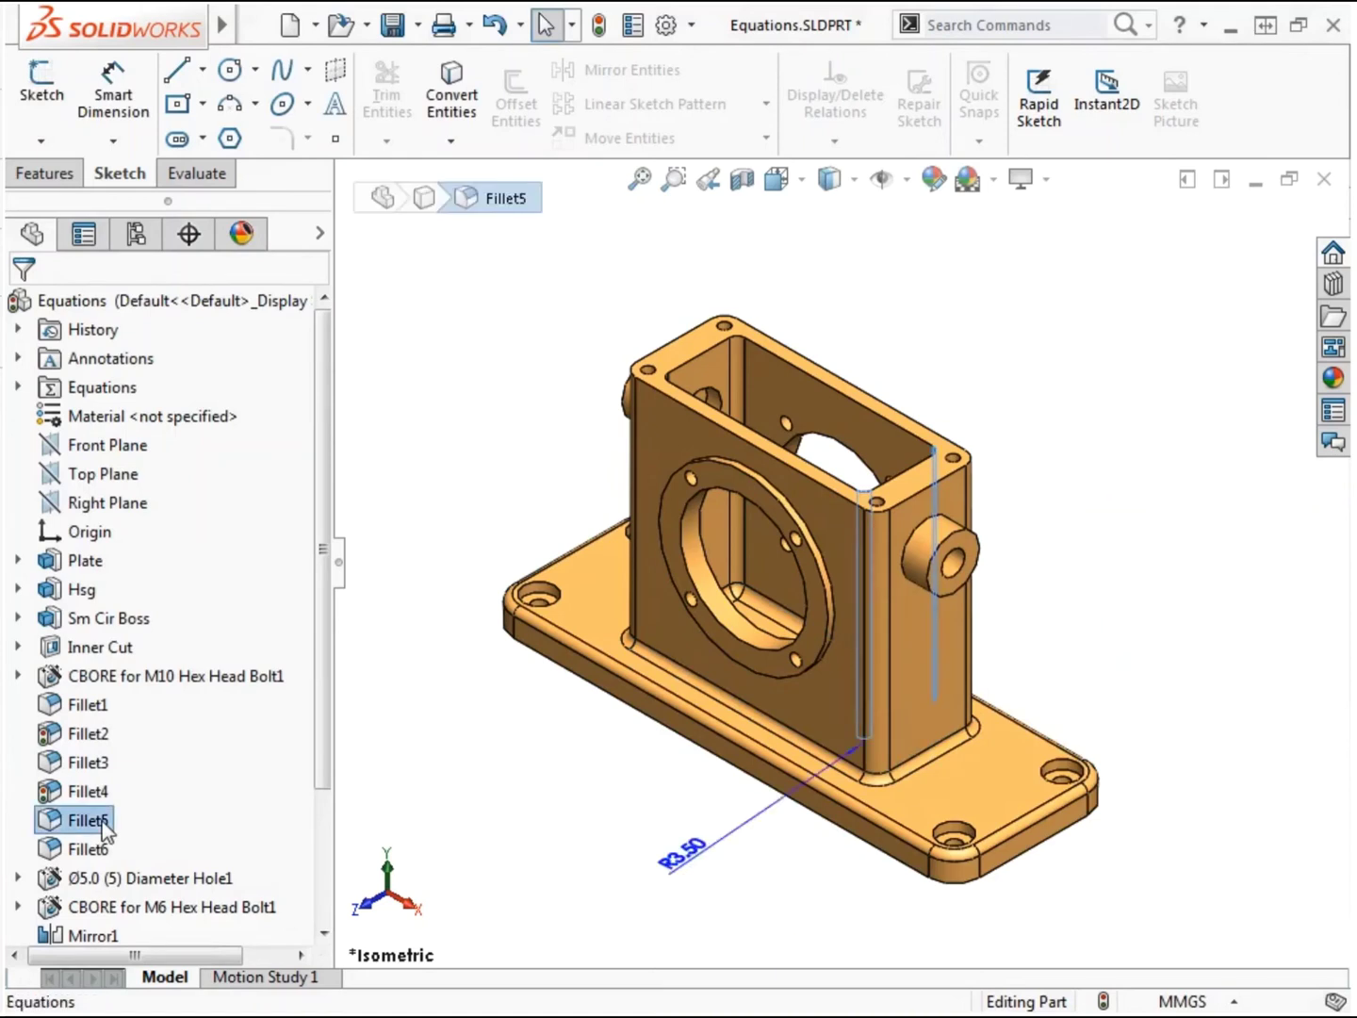
double_click(680, 851)
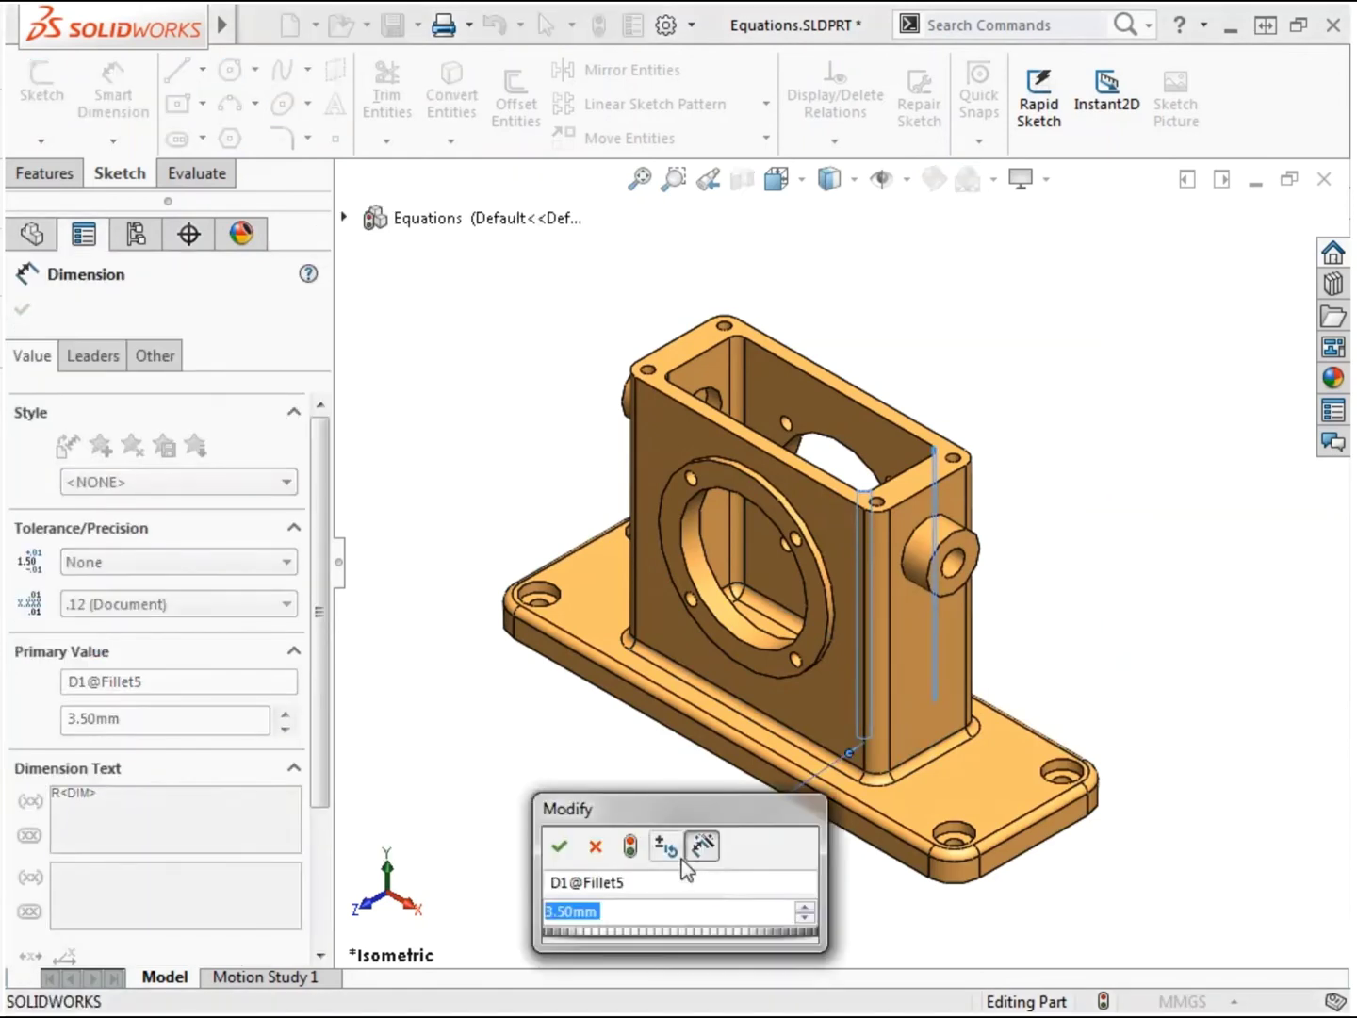
type("=")
mouse_move(685, 835)
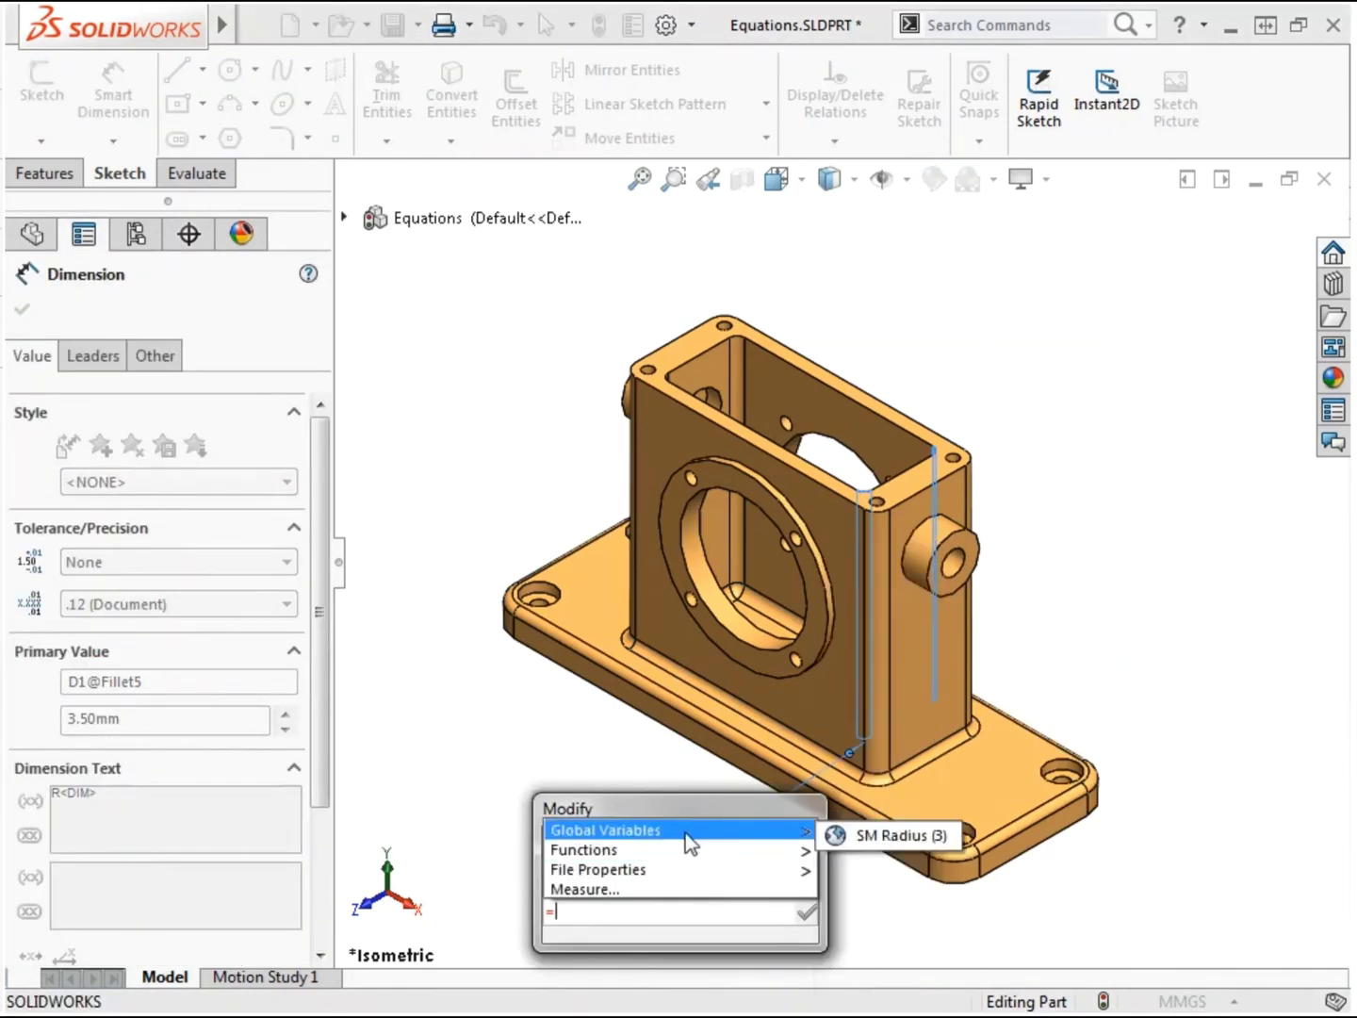
left_click(857, 835)
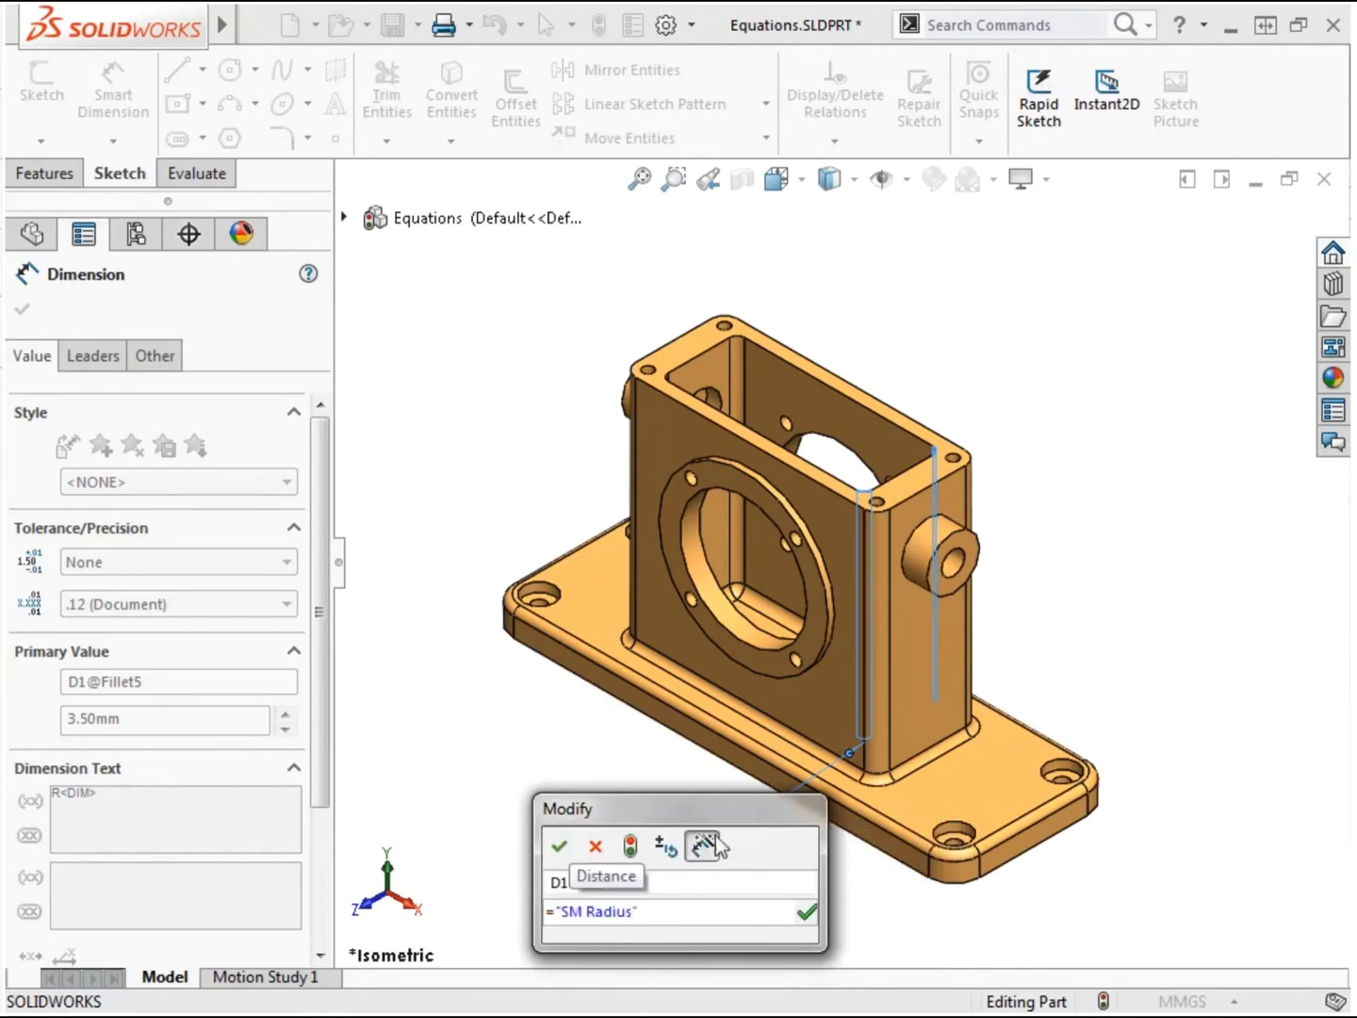
left_click(559, 845)
left_click(564, 851)
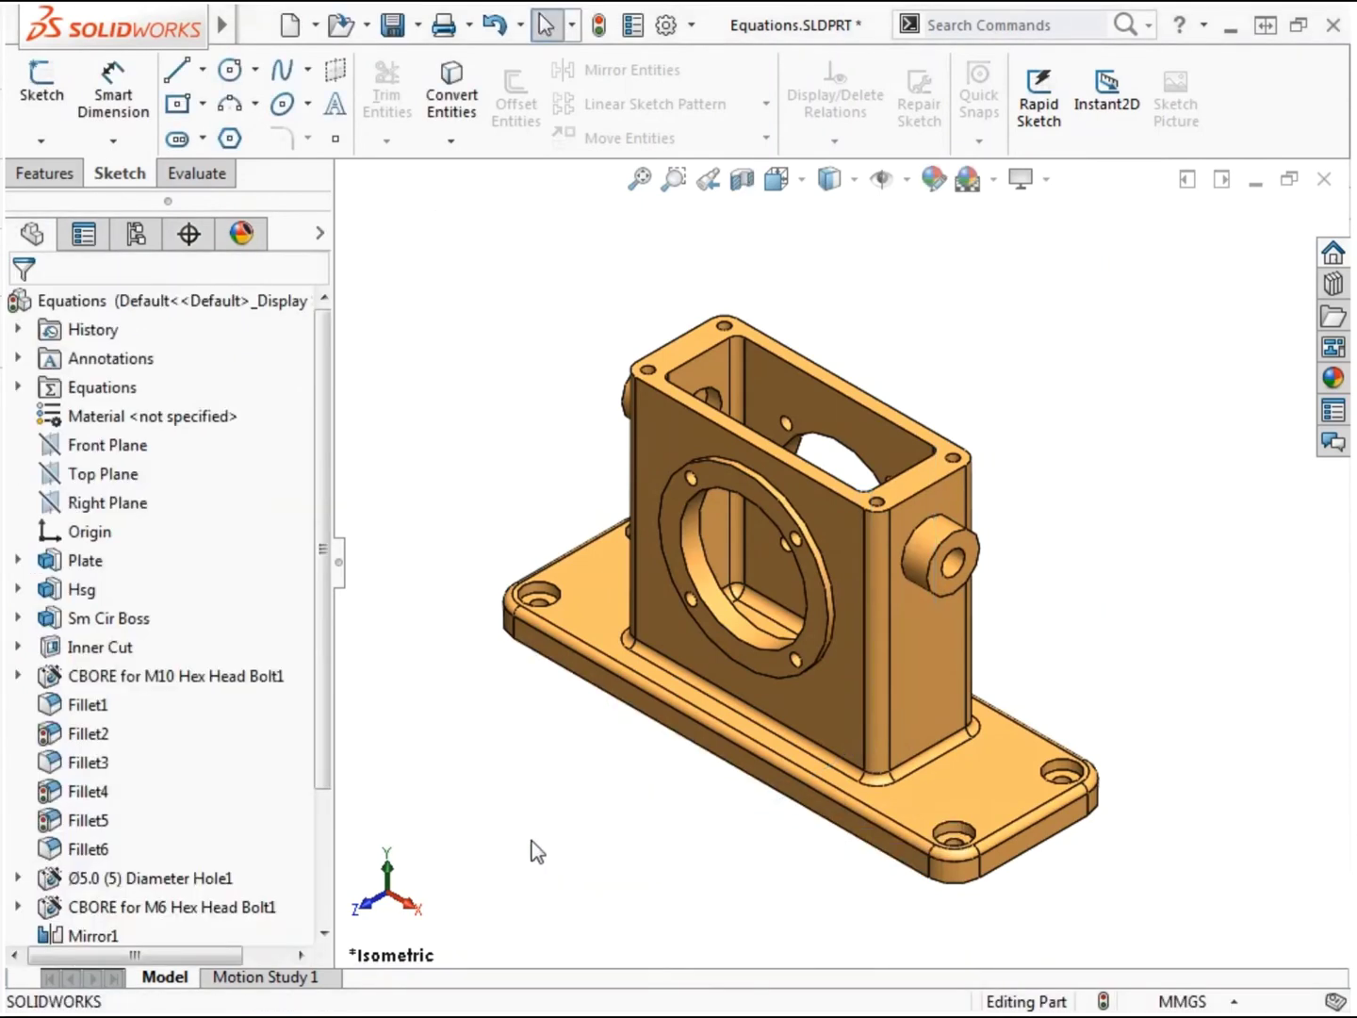
- Link the Fillet6 R4 radius to SM Radius, making it 3
left_click(106, 850)
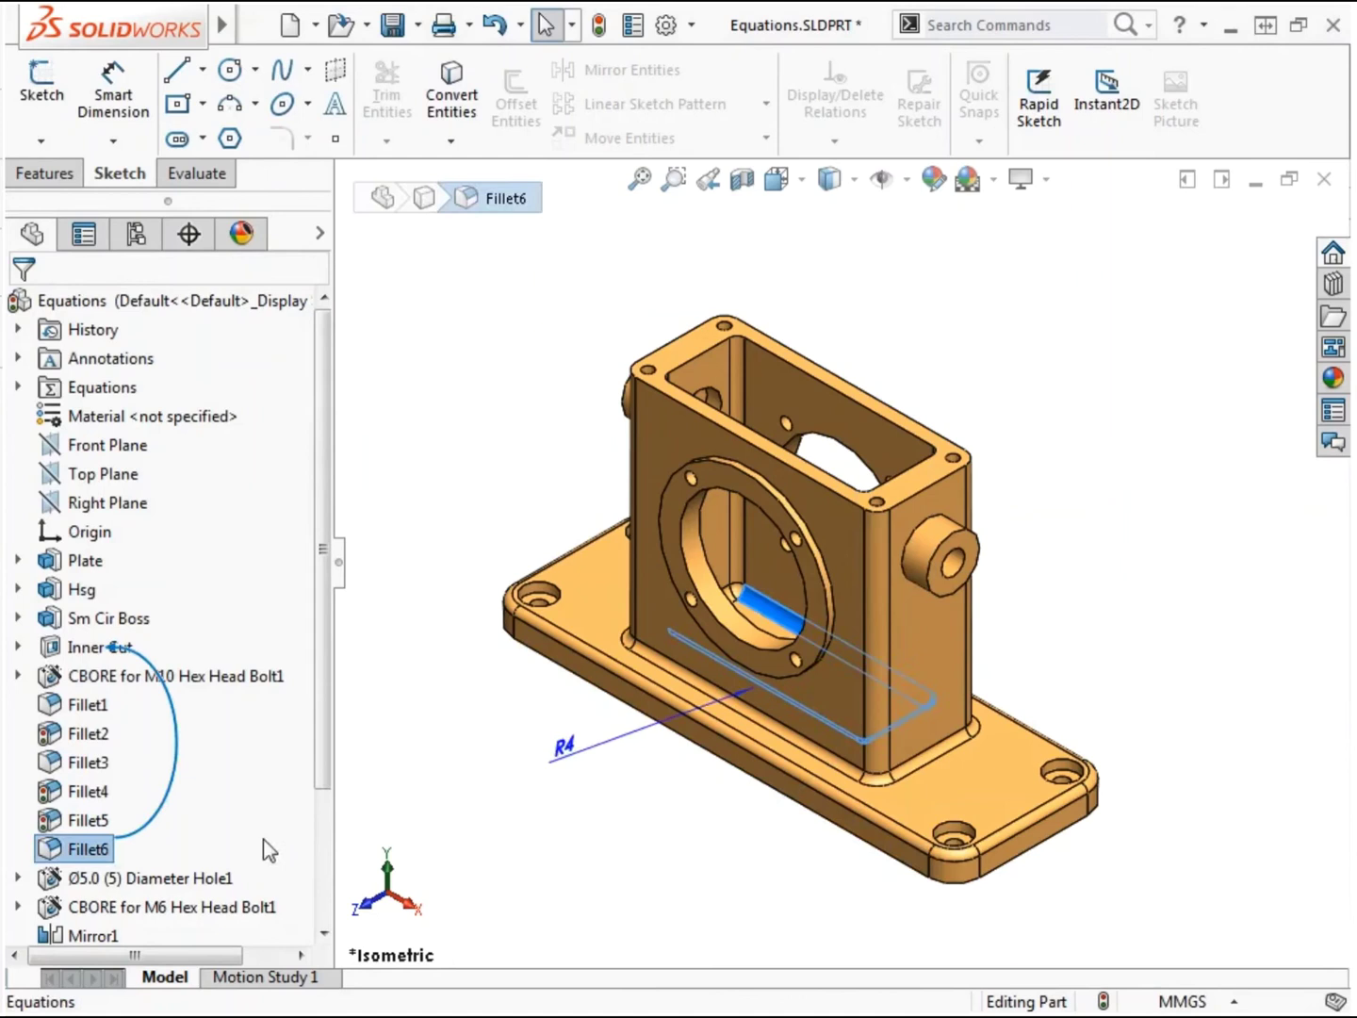
double_click(562, 748)
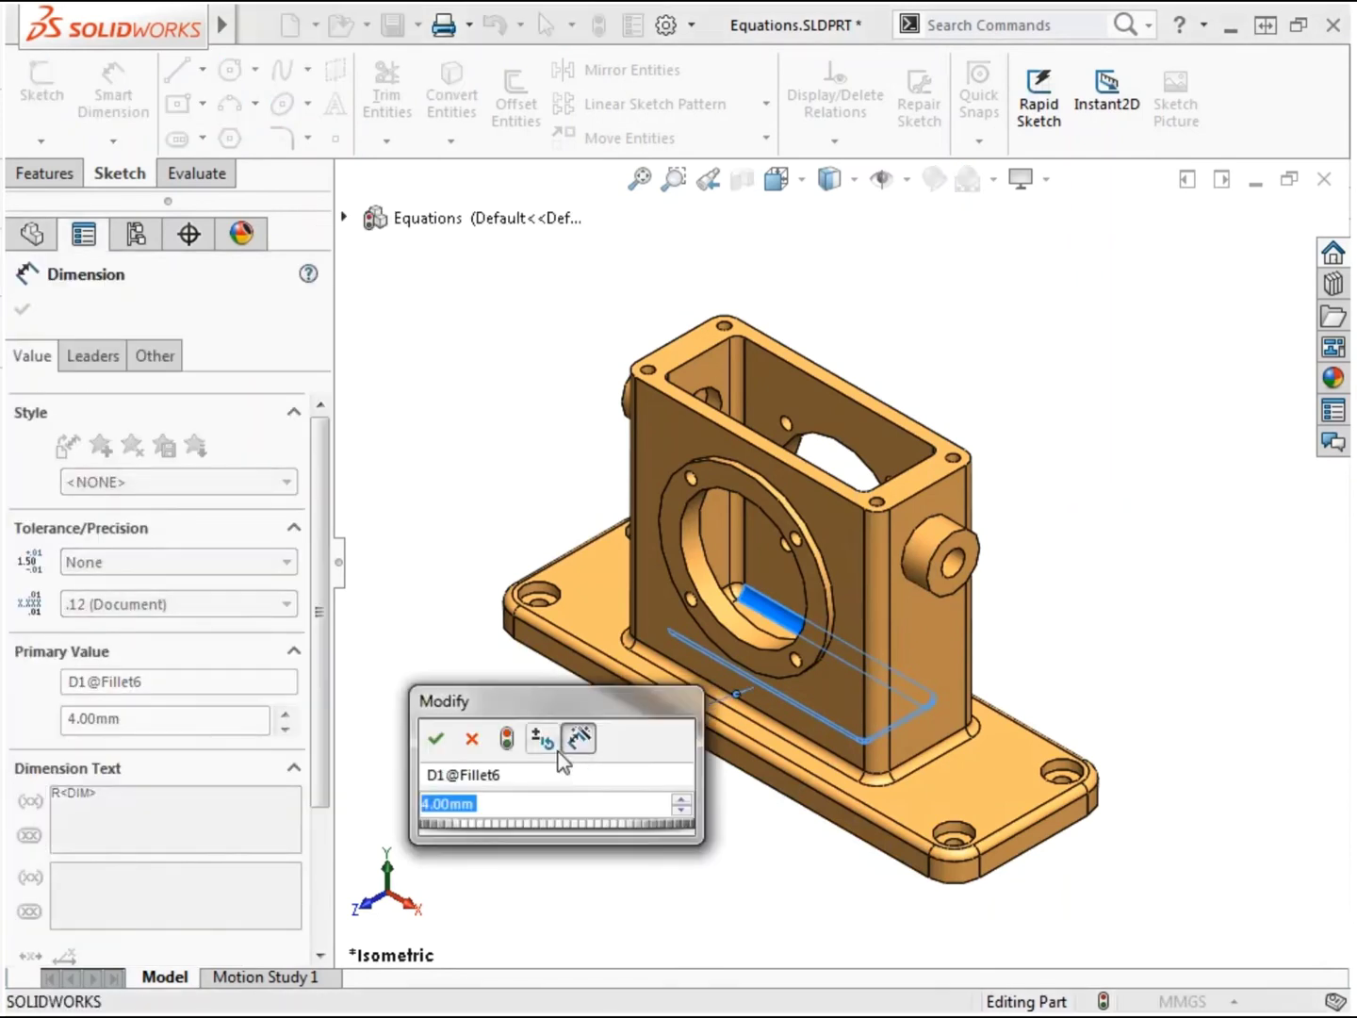
type("=")
mouse_move(570, 838)
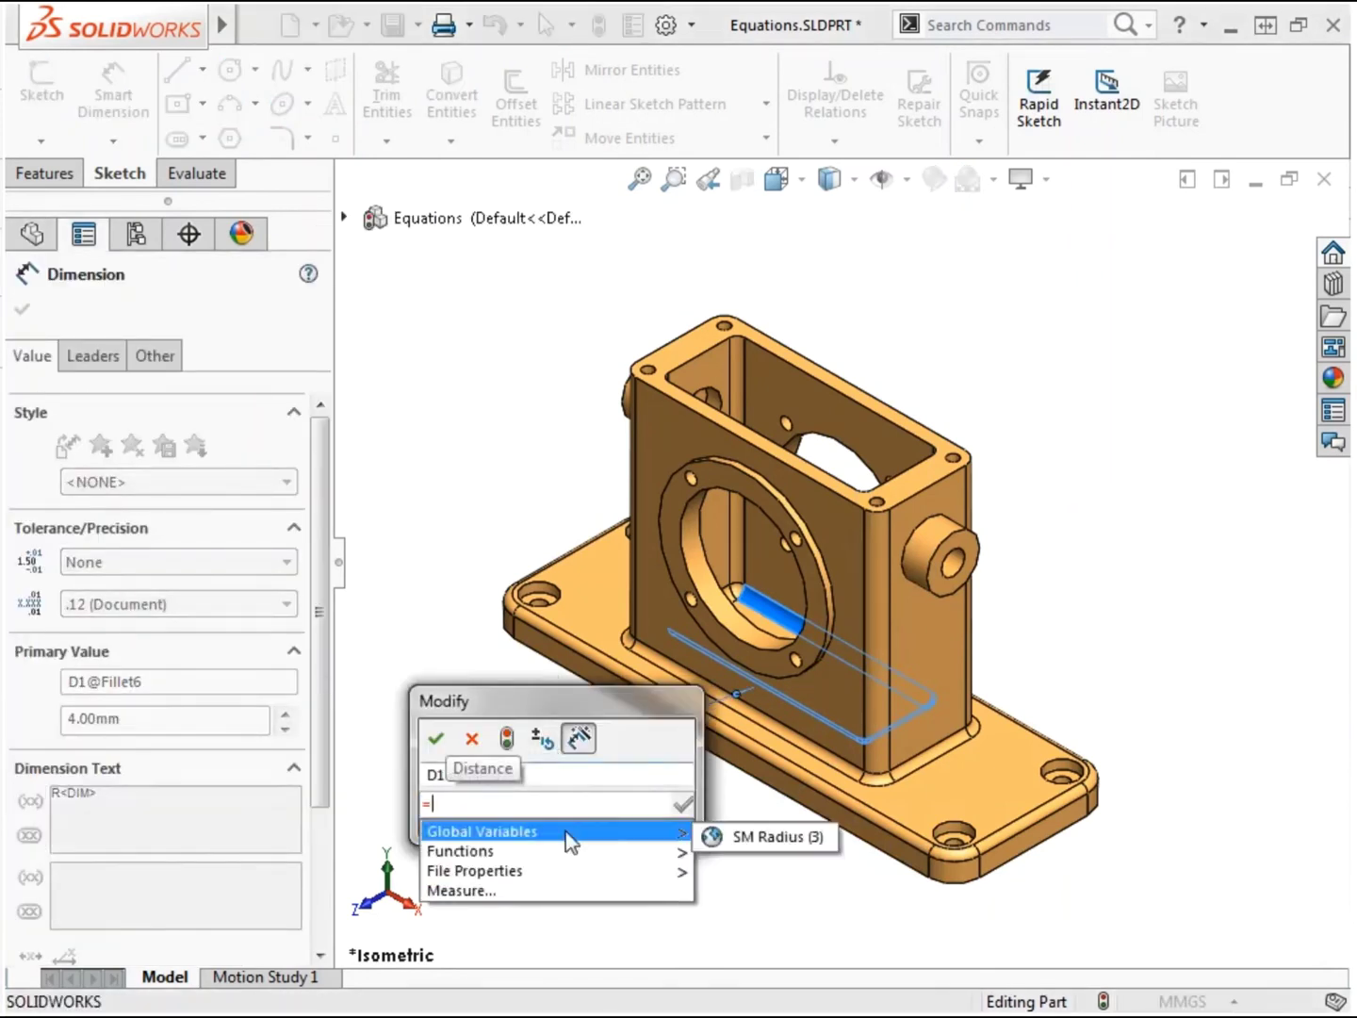
left_click(712, 838)
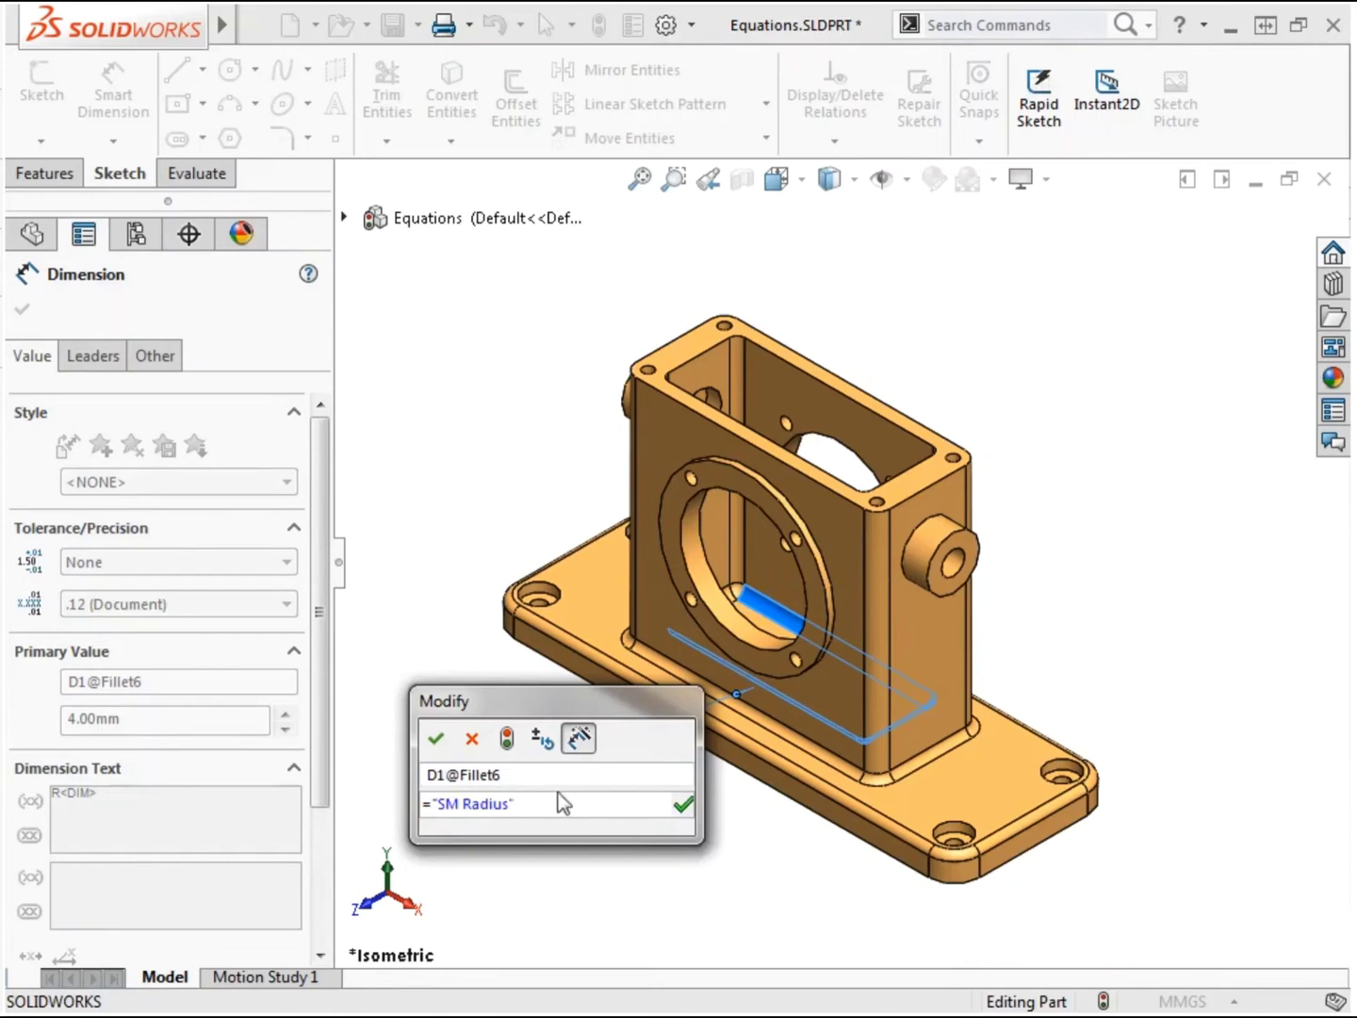
left_click(442, 744)
left_click(421, 708)
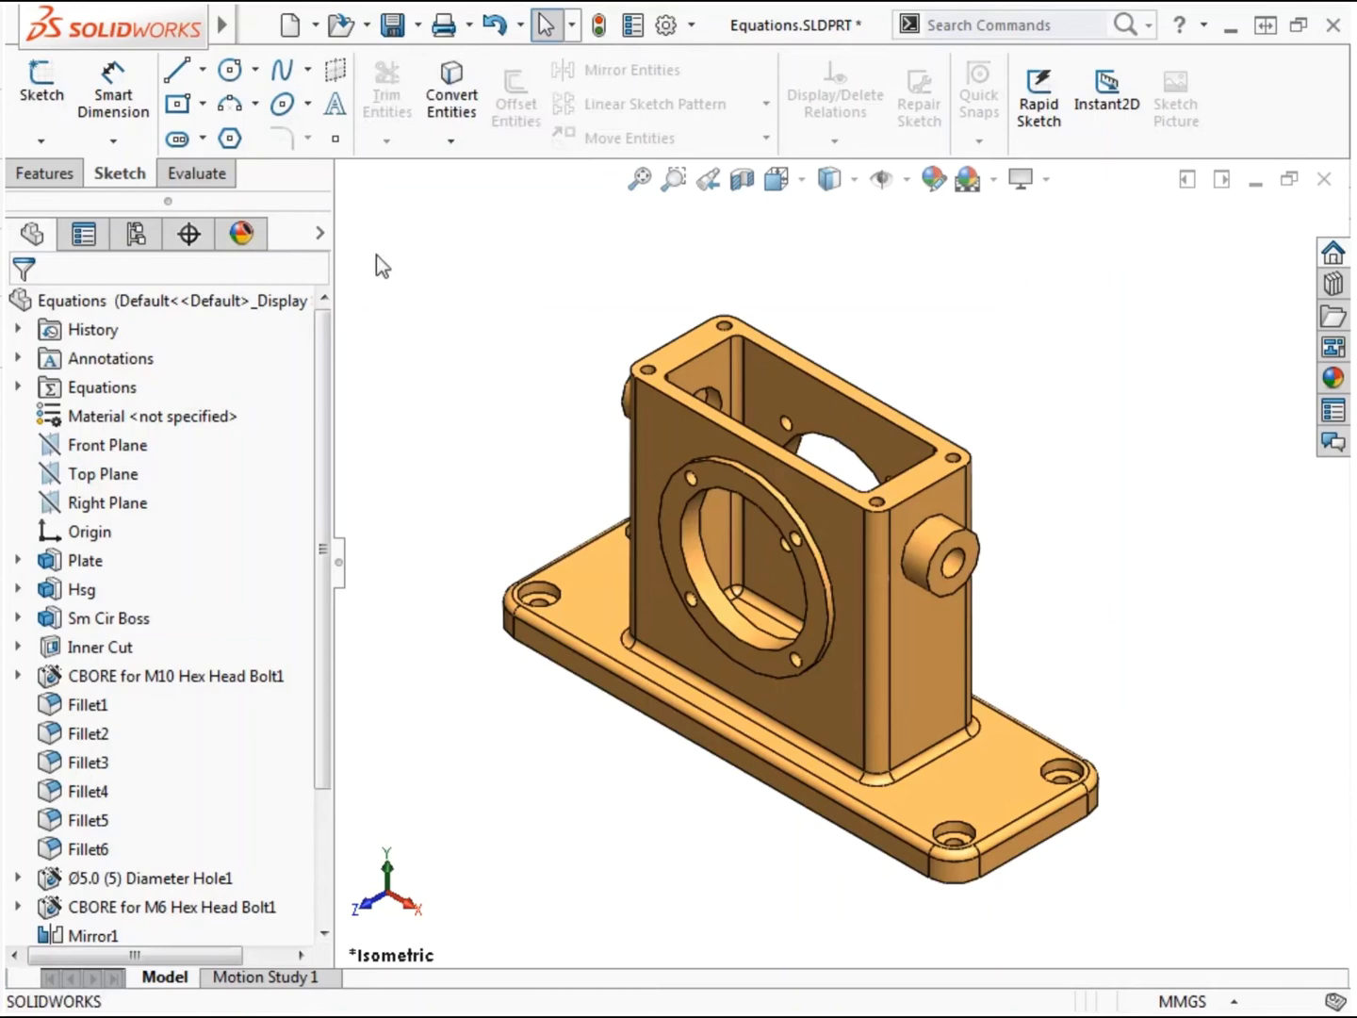
- Expand the Equations folder to list the global variable SM Radius = 3
left_click(109, 390)
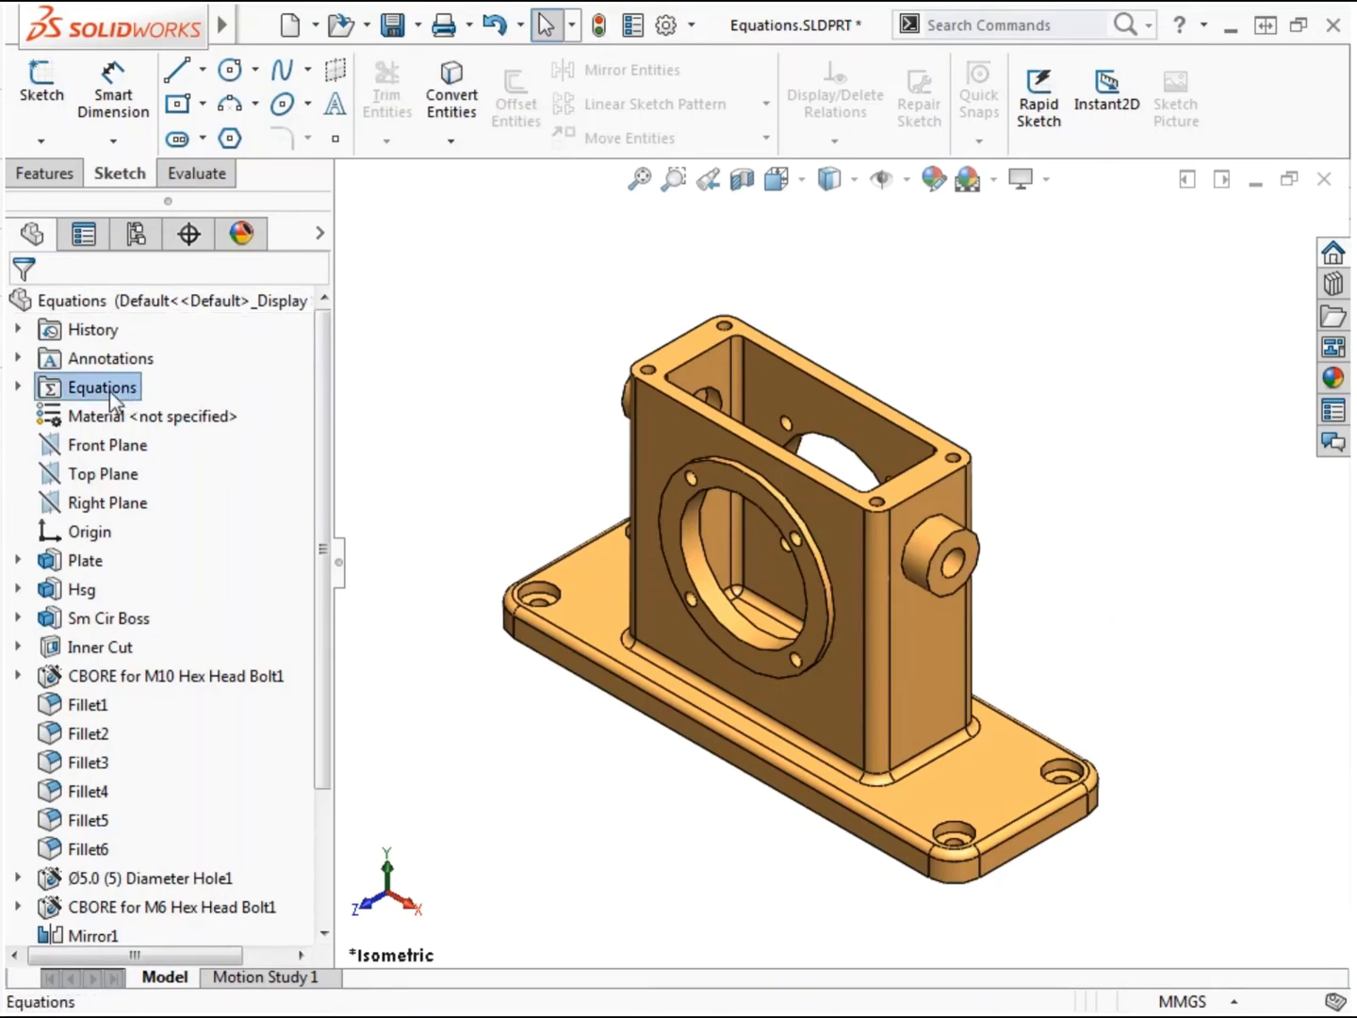
left_click(17, 388)
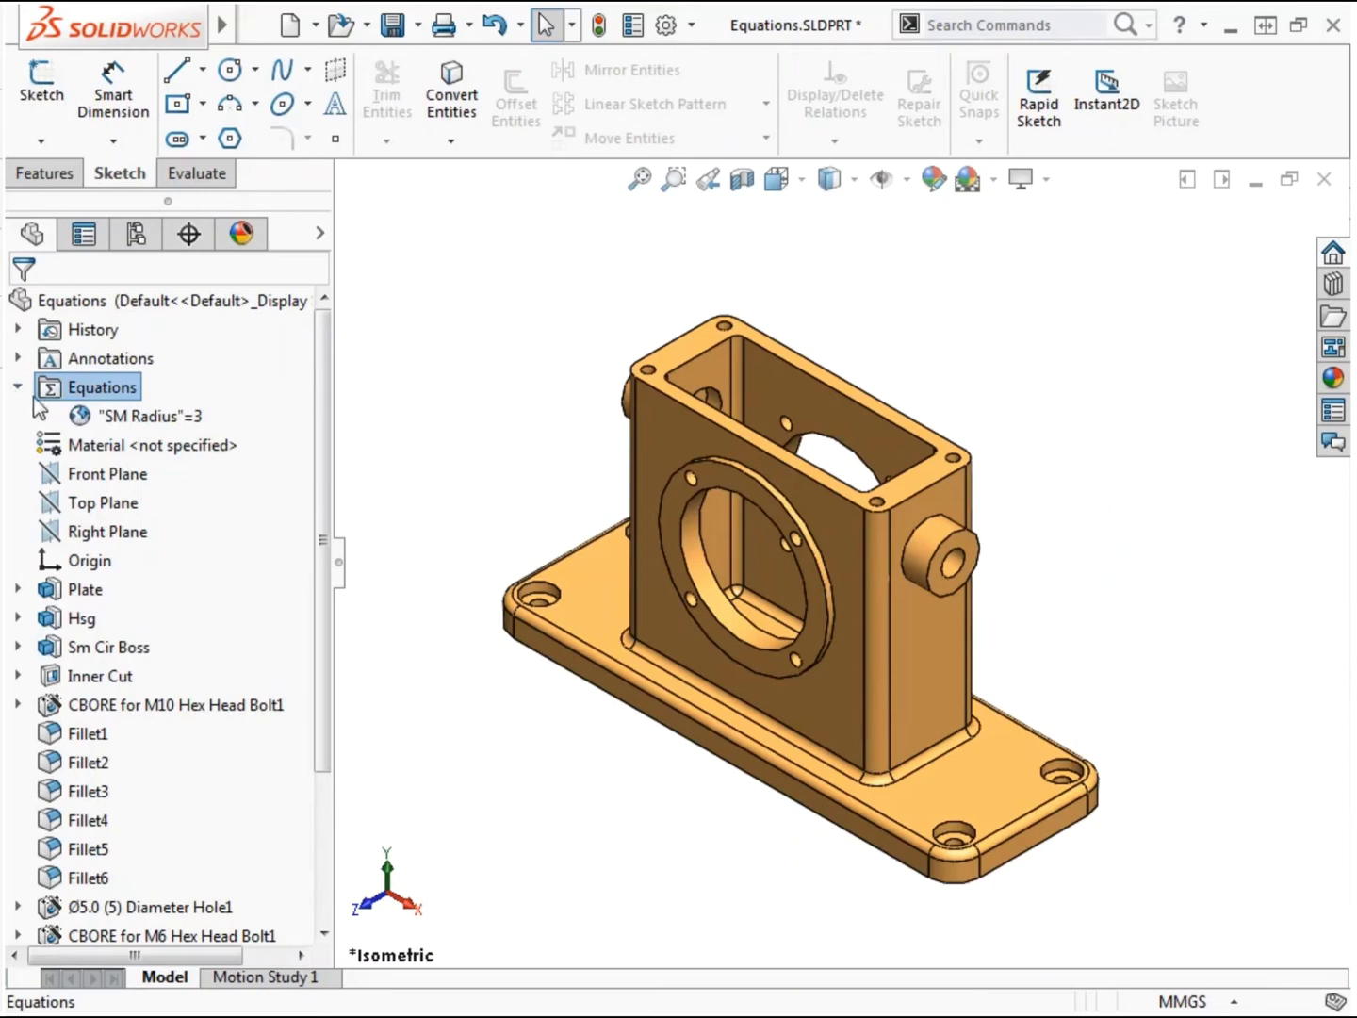
right_click(212, 369)
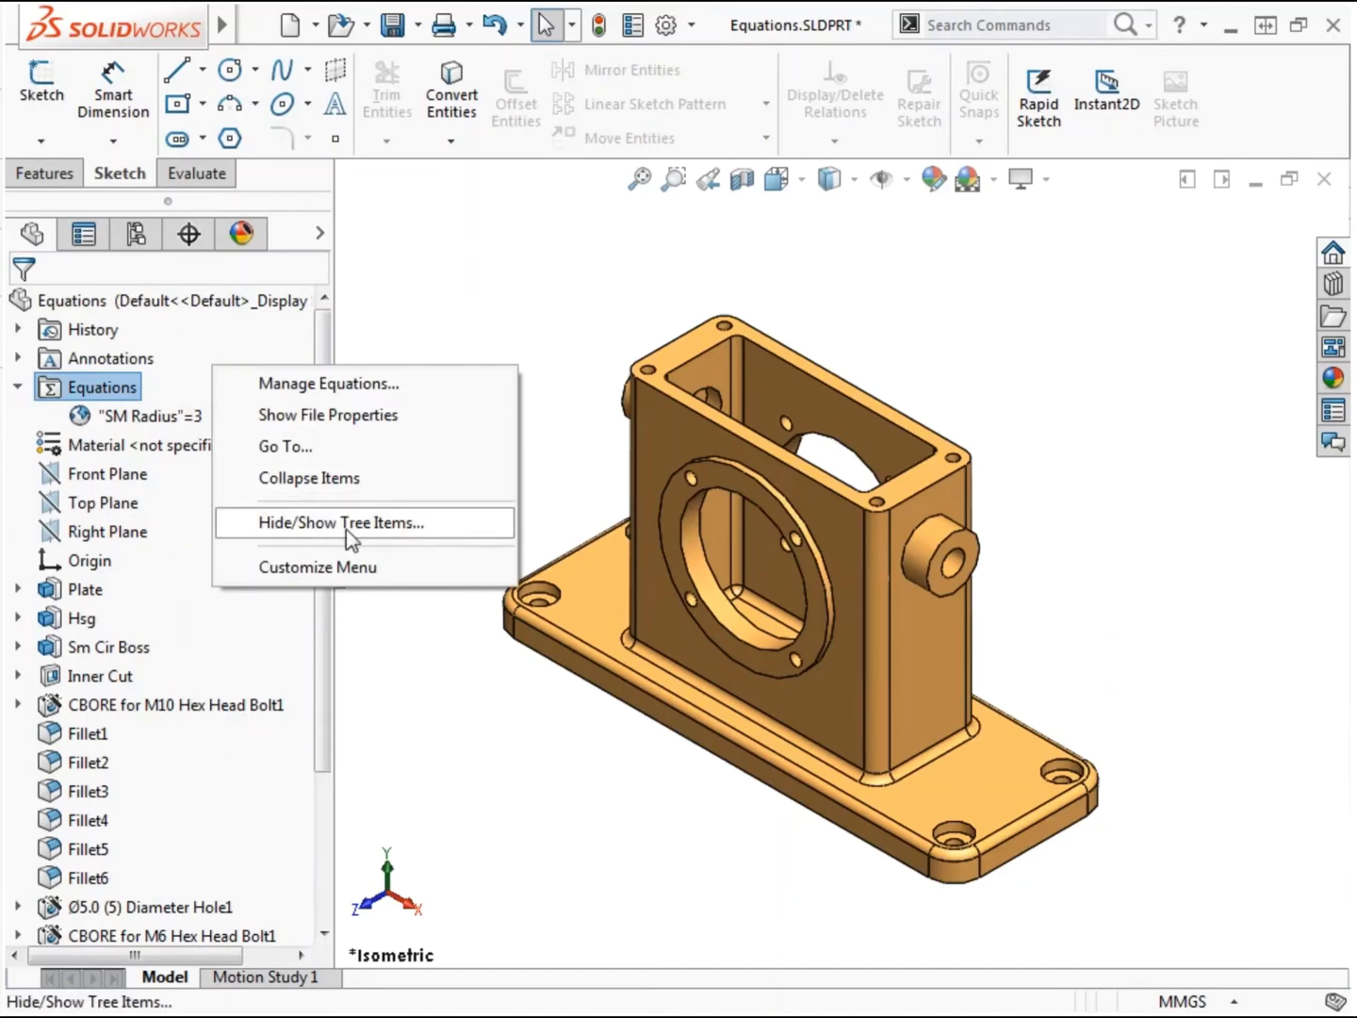
left_click(436, 528)
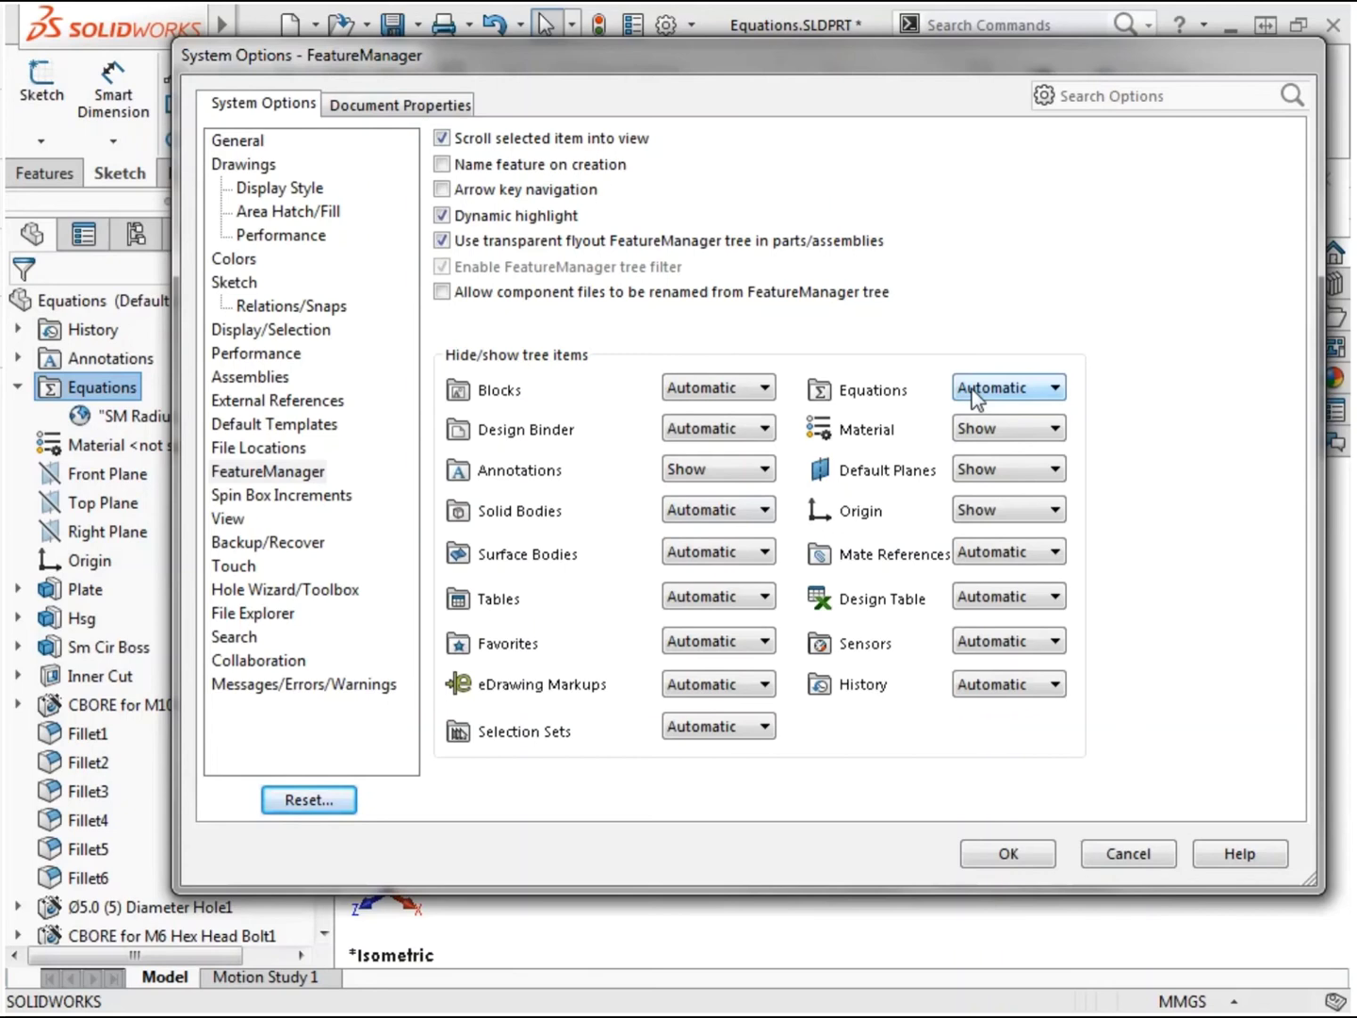
left_click(973, 394)
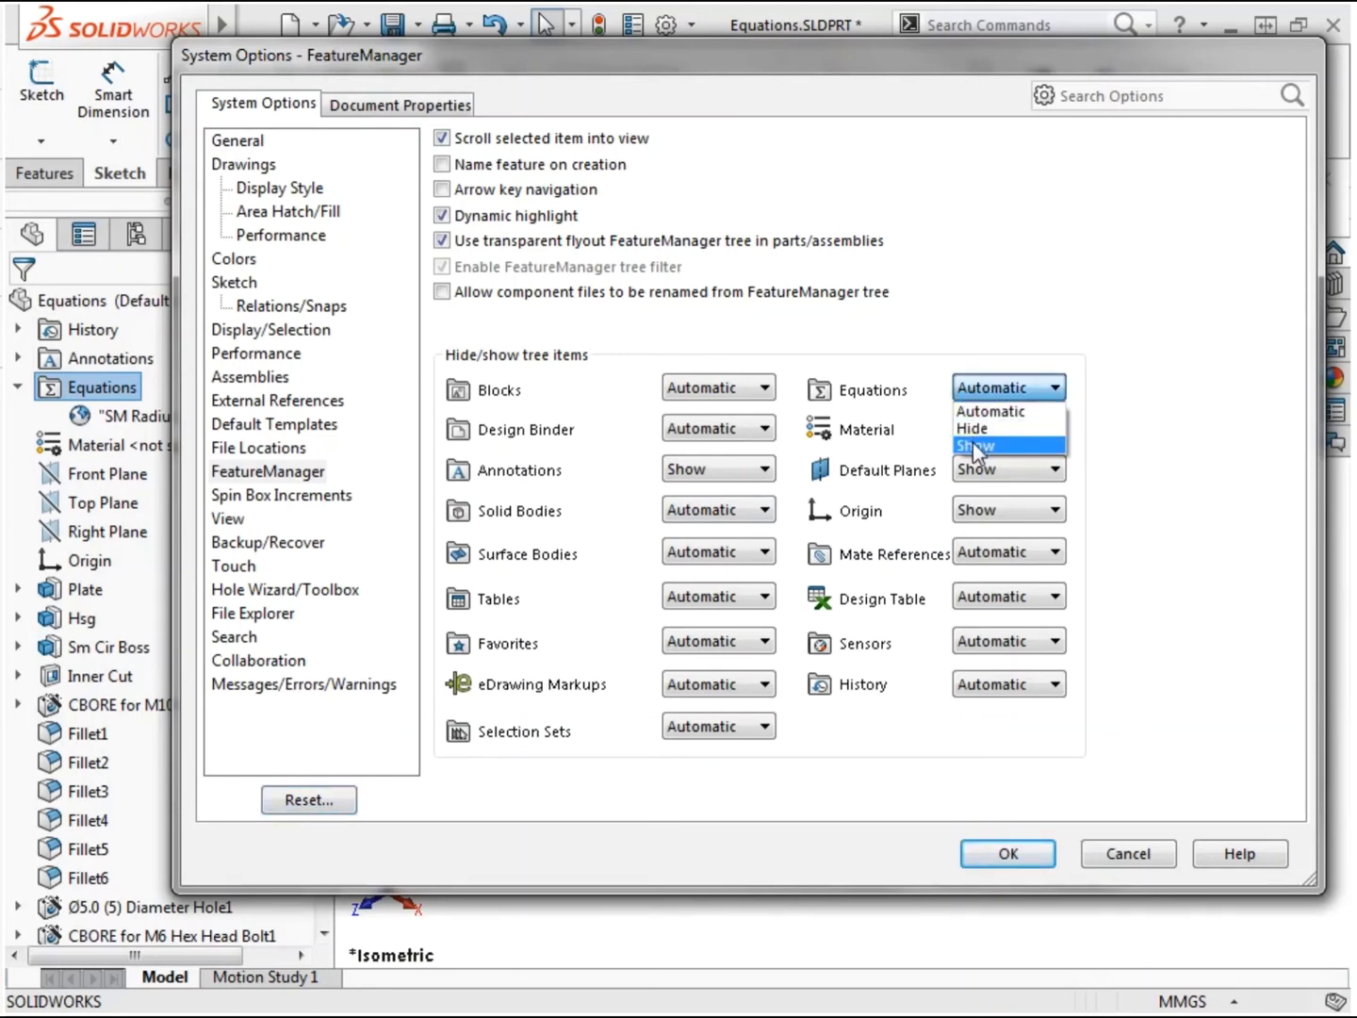
left_click(986, 852)
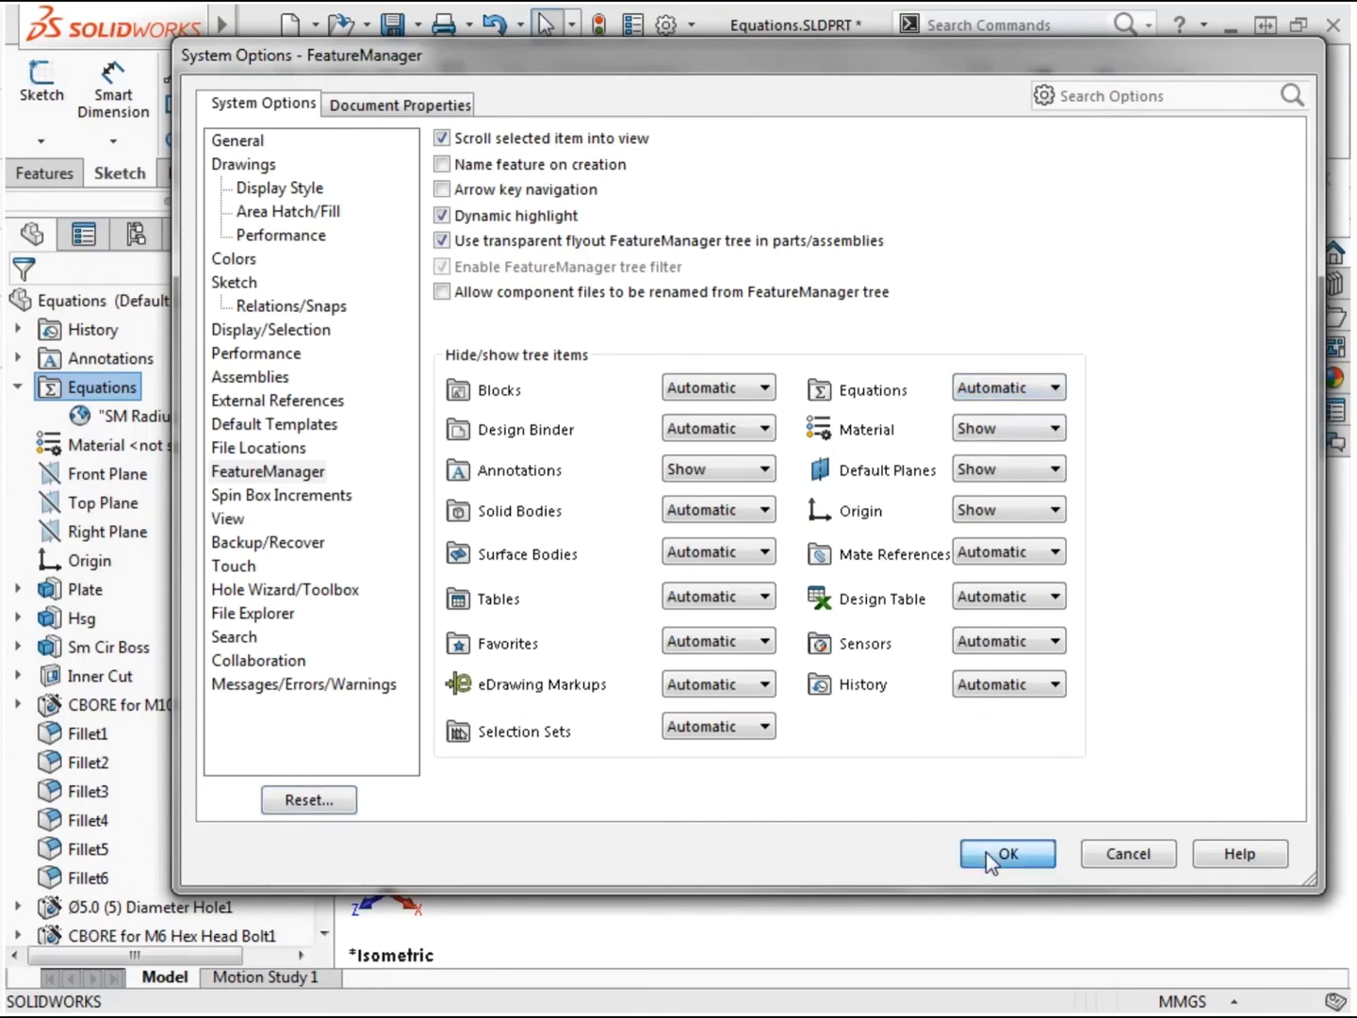
left_click(985, 852)
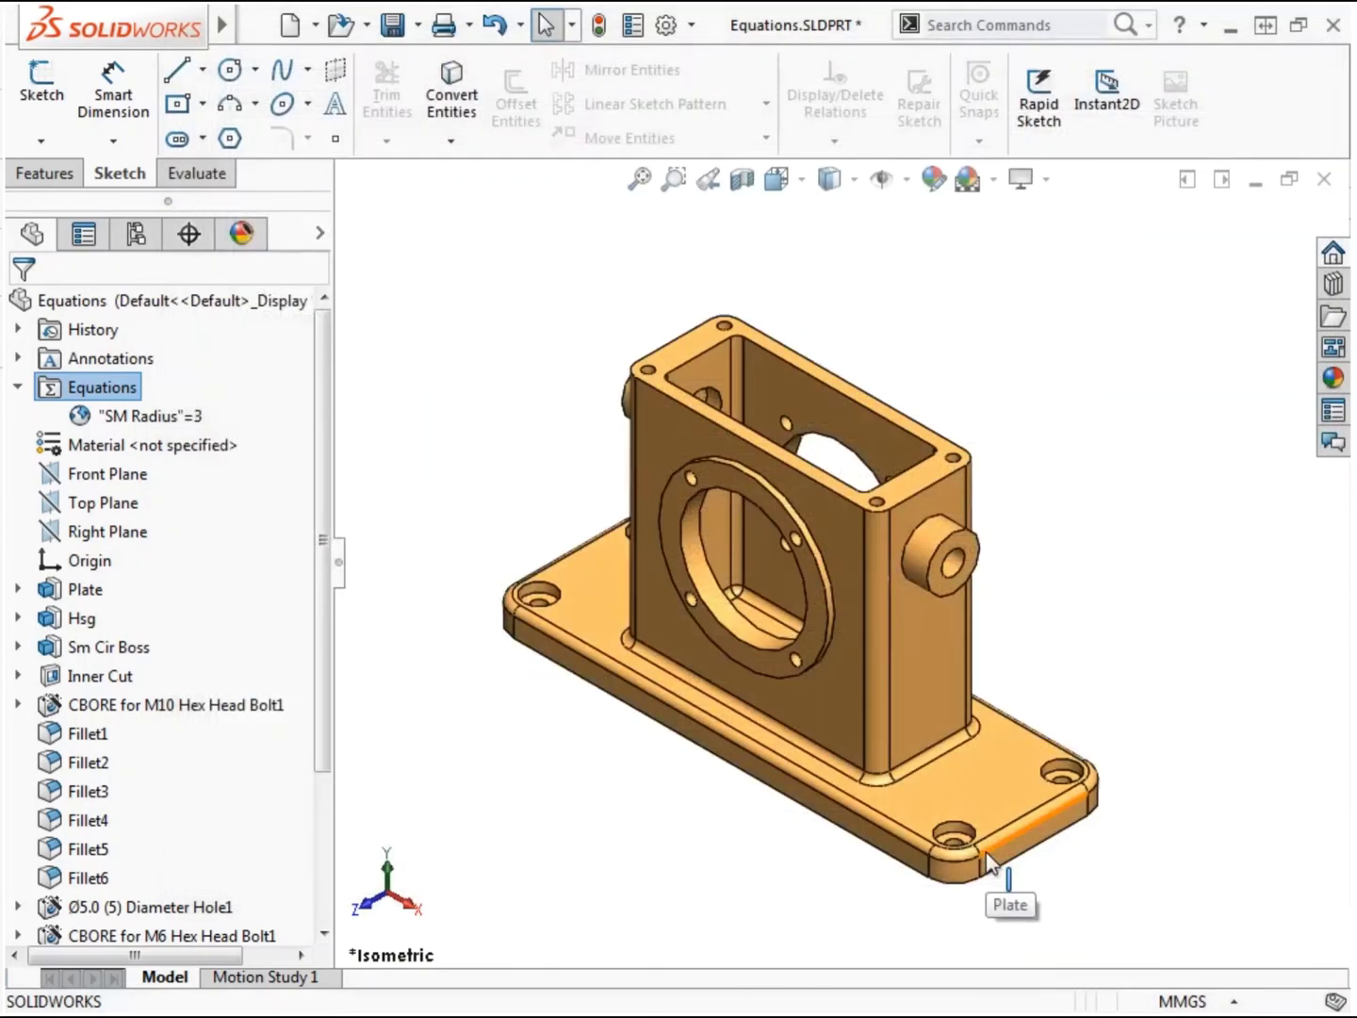
- Open the Manage Equations dialog and change SM Radius to 5
right_click(105, 395)
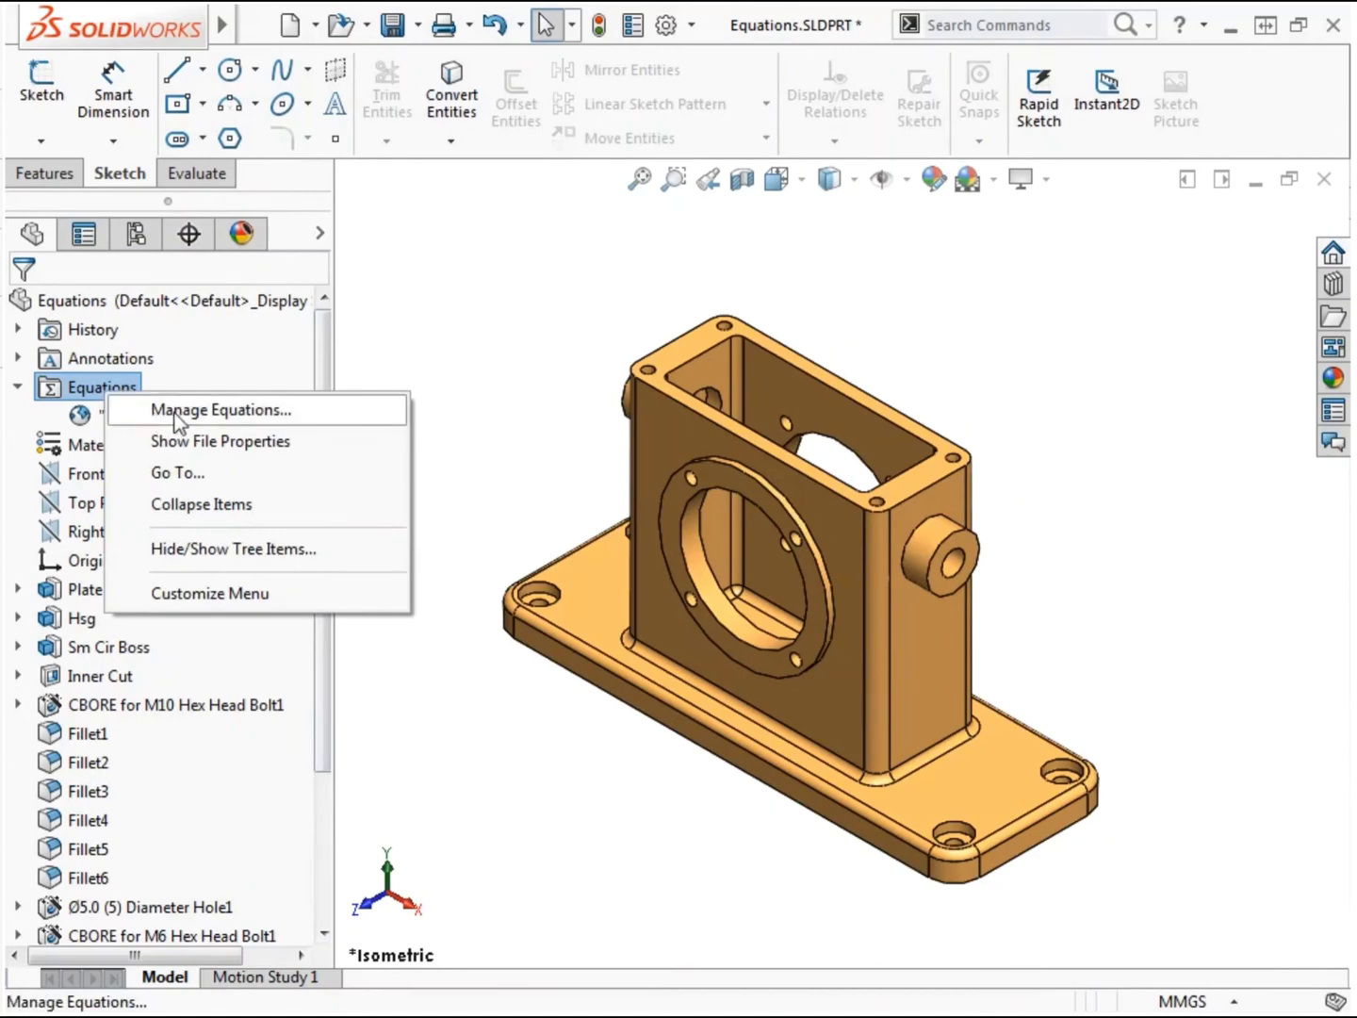
left_click(283, 418)
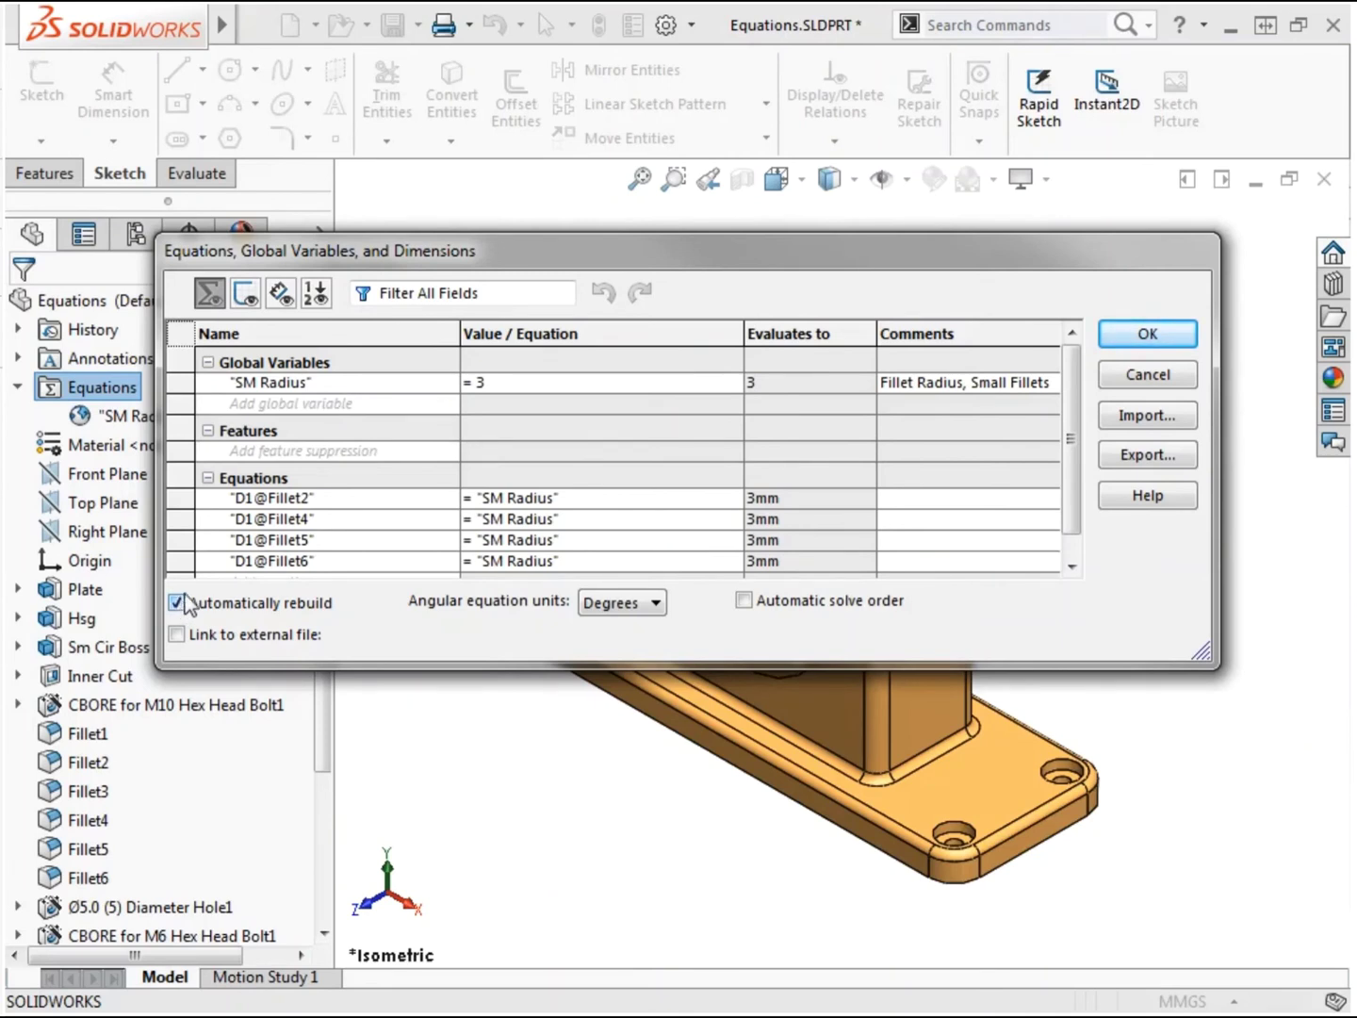
left_click(509, 383)
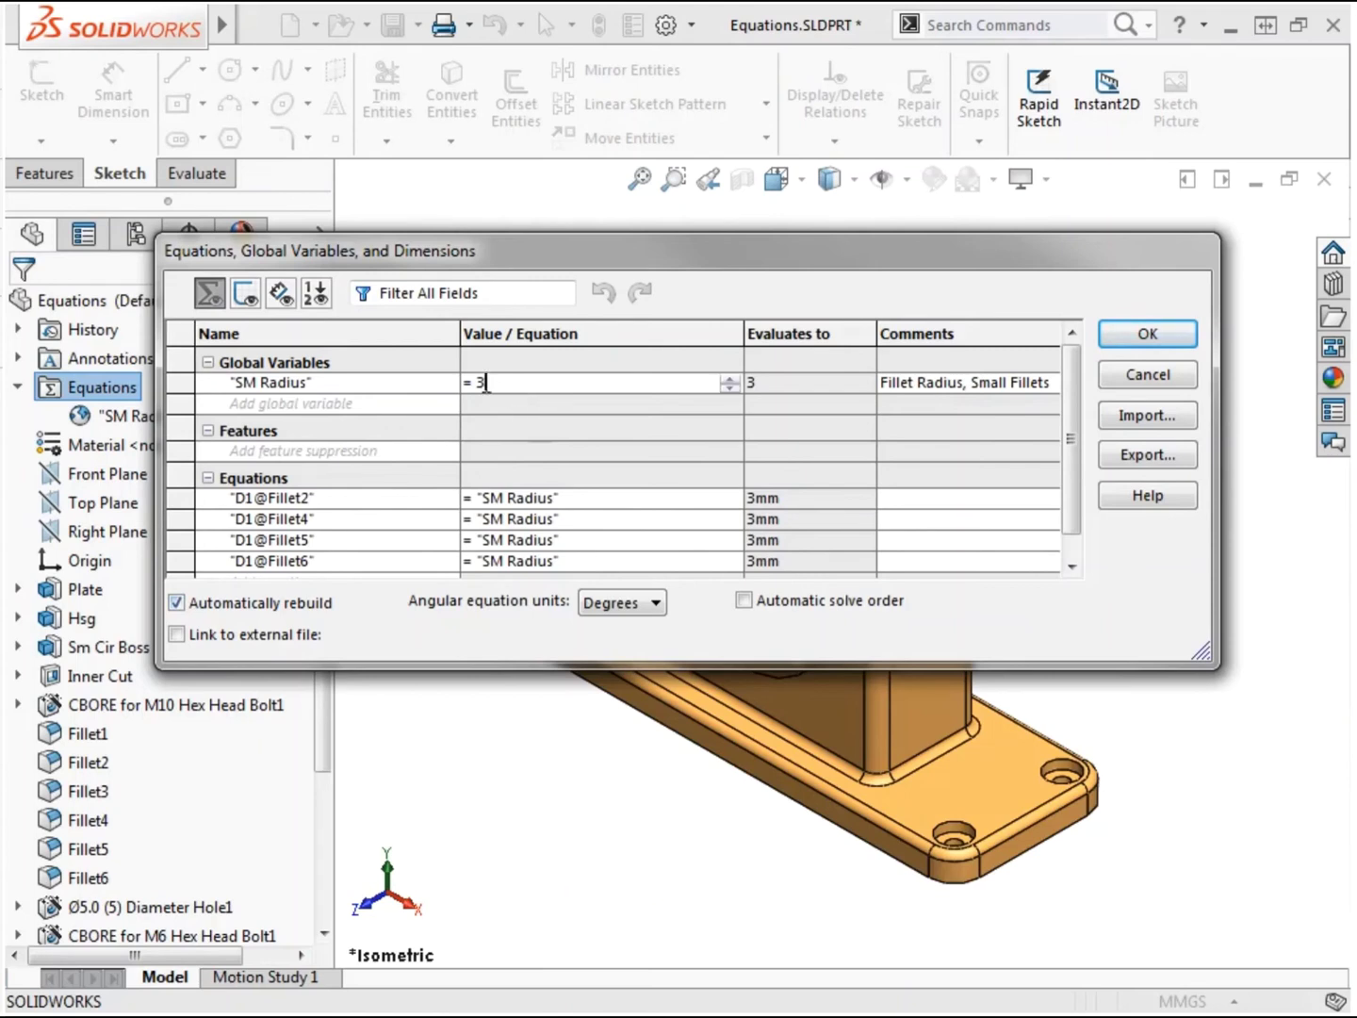
double_click(477, 383)
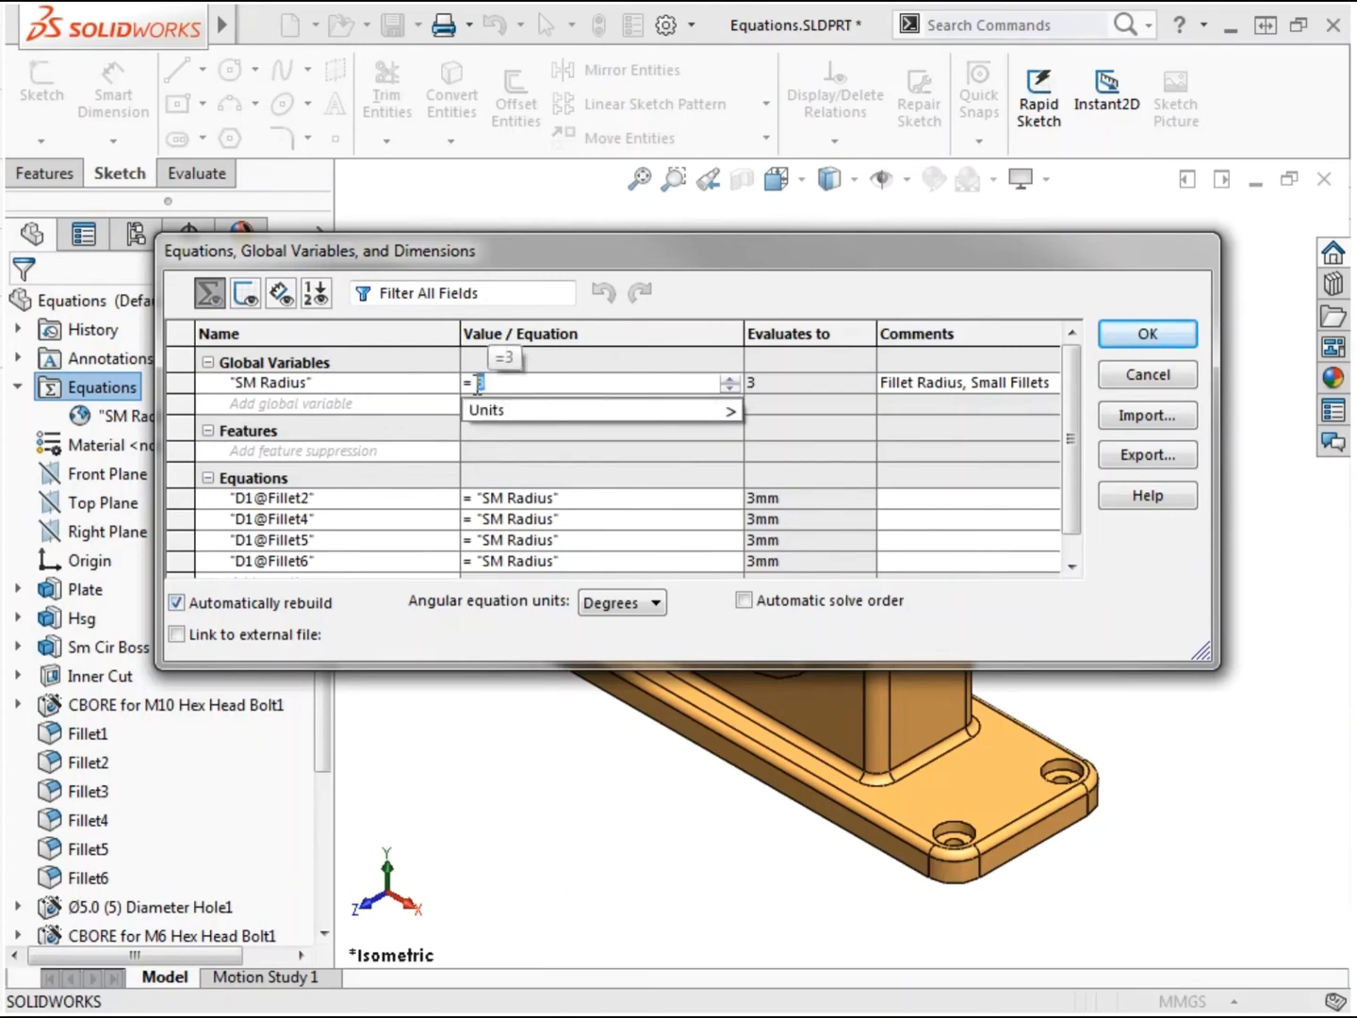
type("5")
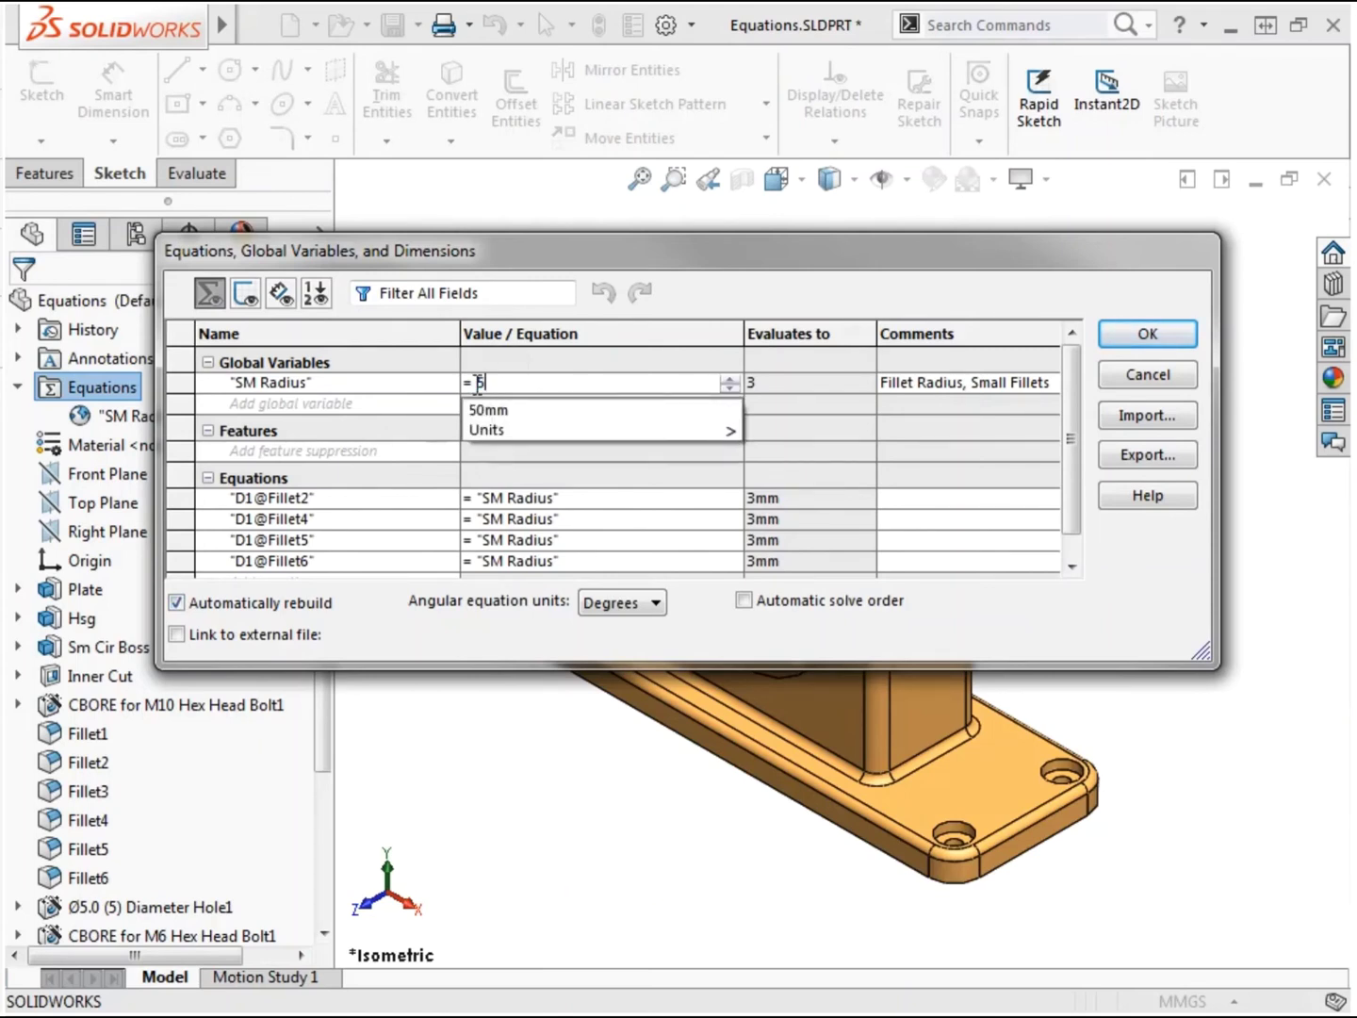
key("Tab")
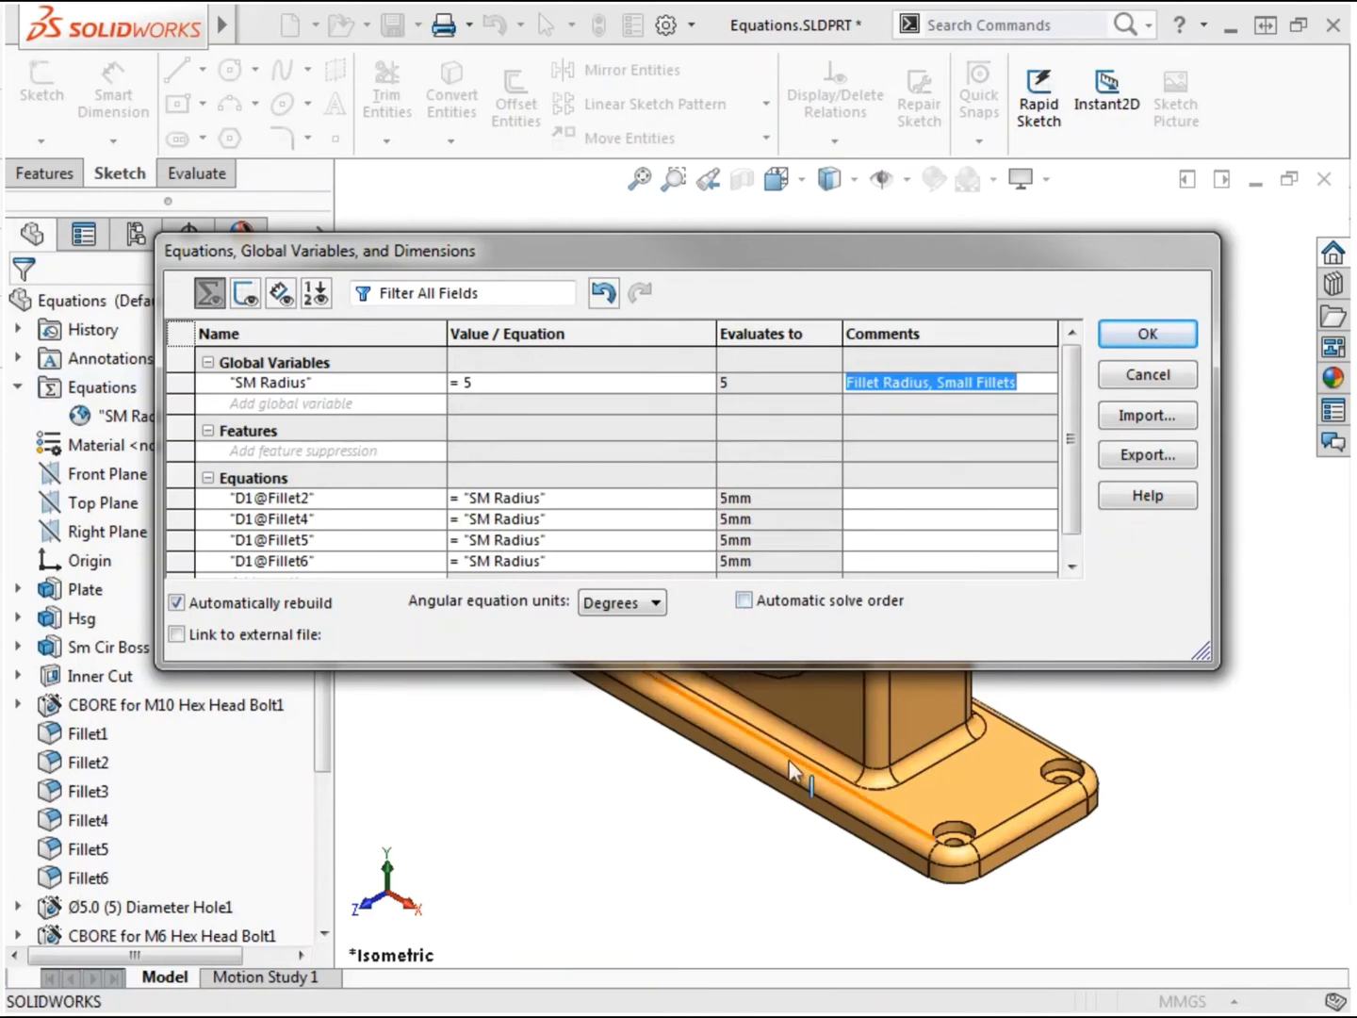
- Change SM Radius to 1 to shrink the linked fillets to 1 mm
left_click(500, 386)
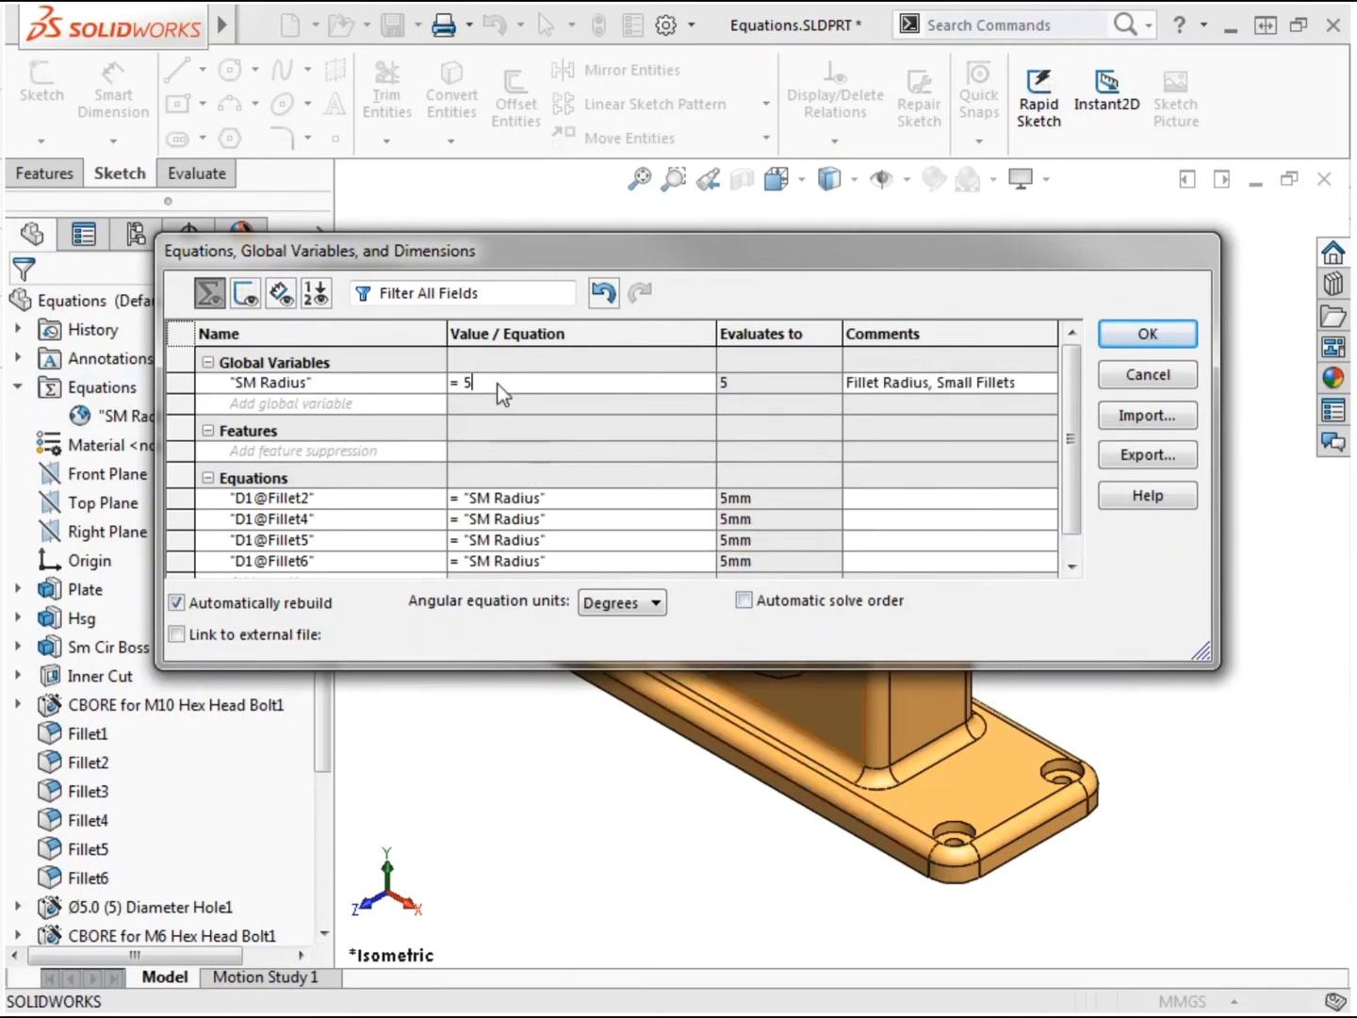
key("BackSpace")
type("1")
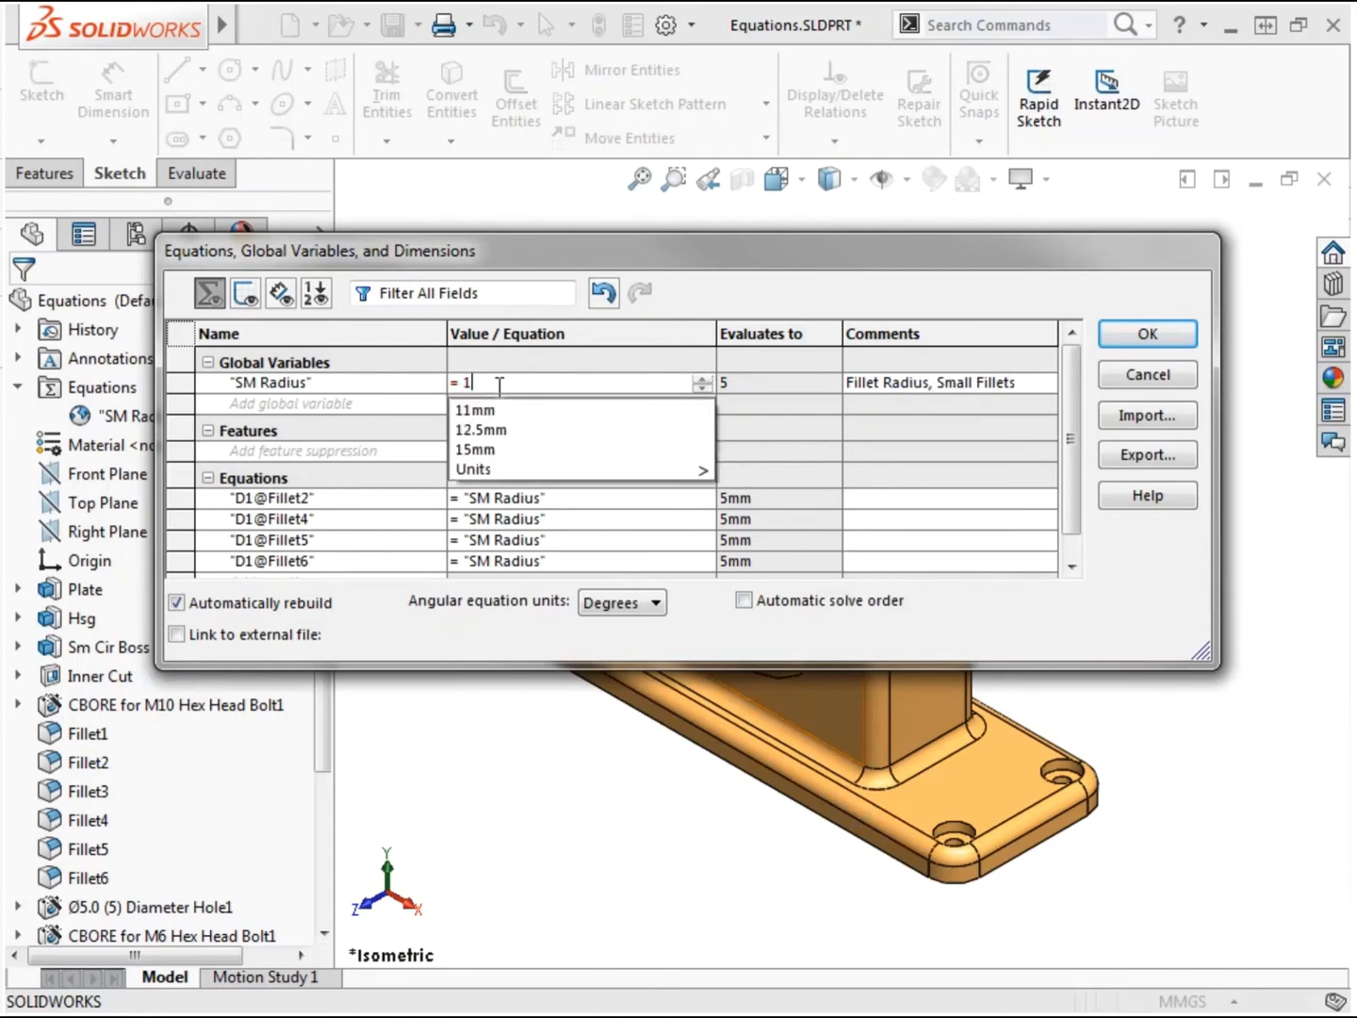
key("Tab")
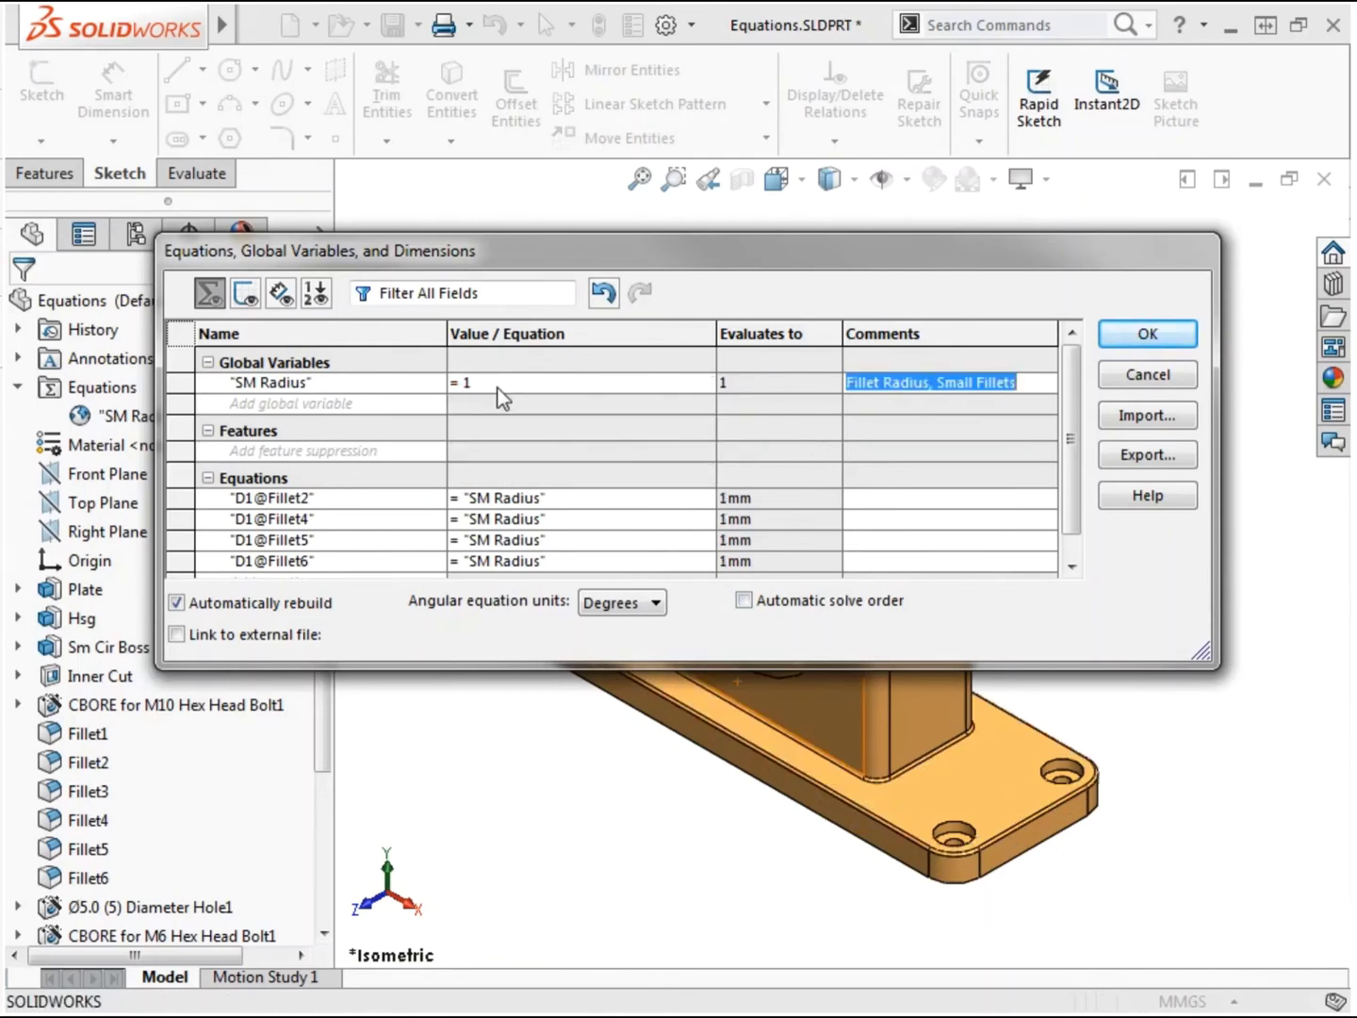
- Reset SM Radius to 3 and apply the equations
left_click(500, 384)
key("BackSpace")
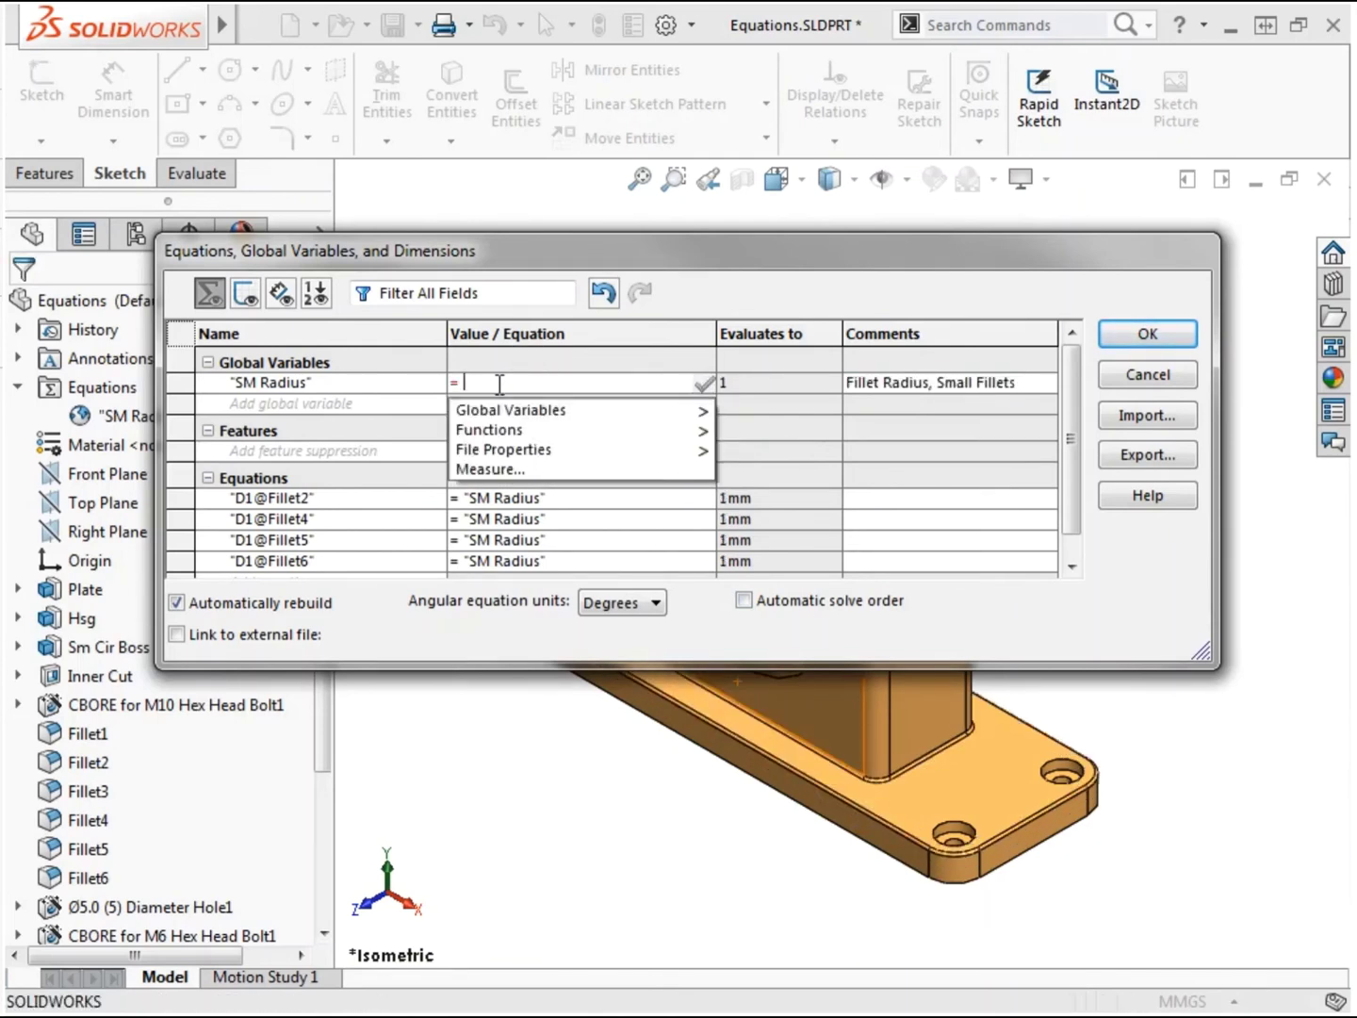
type("3")
key("Tab")
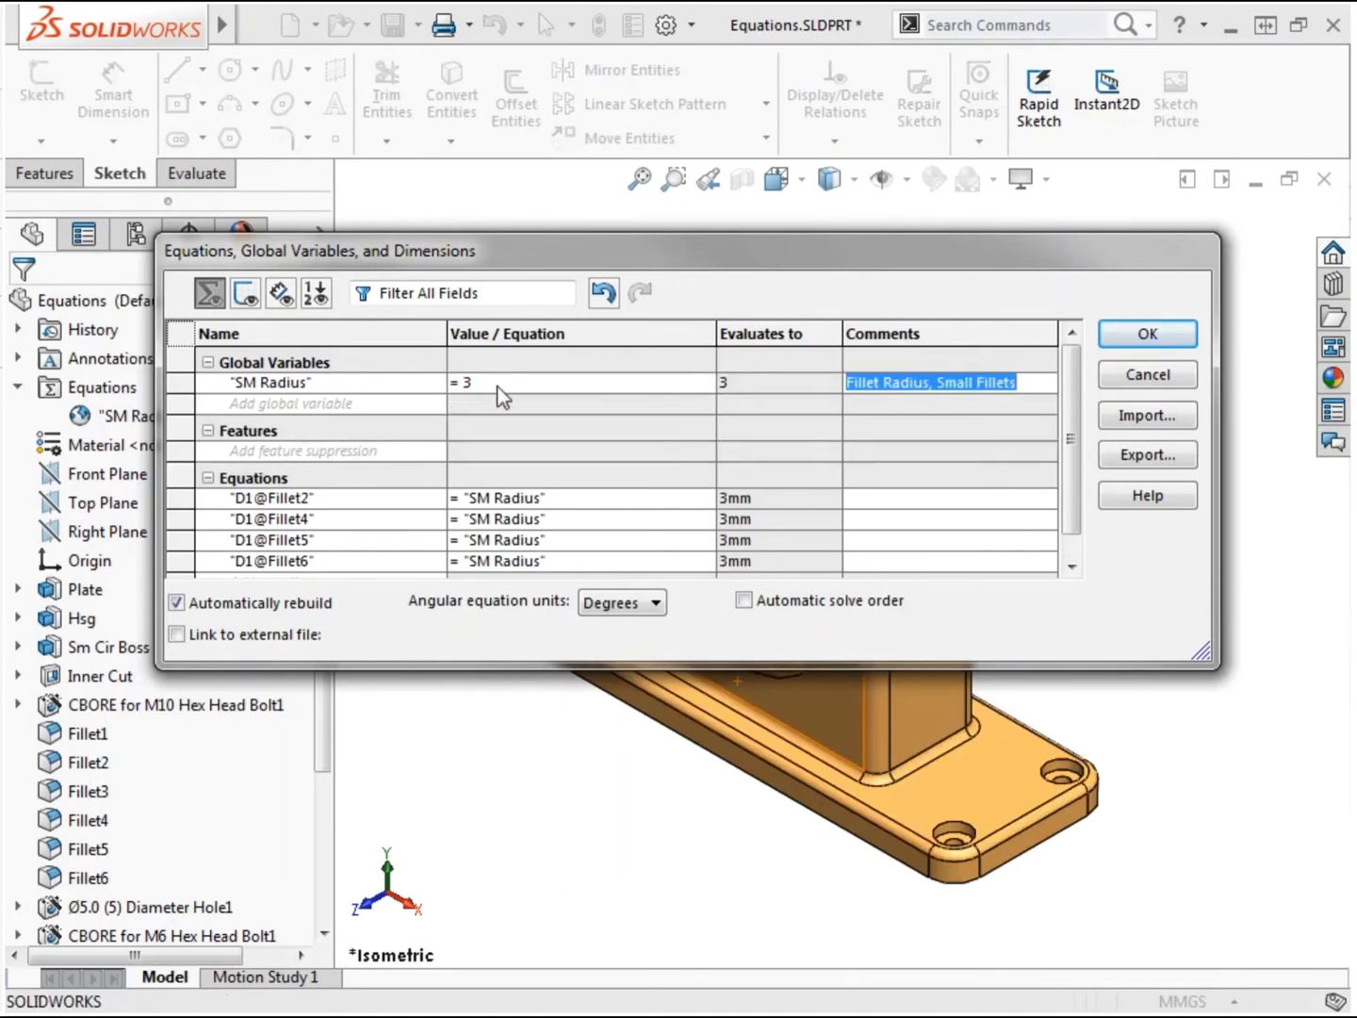
left_click(1130, 338)
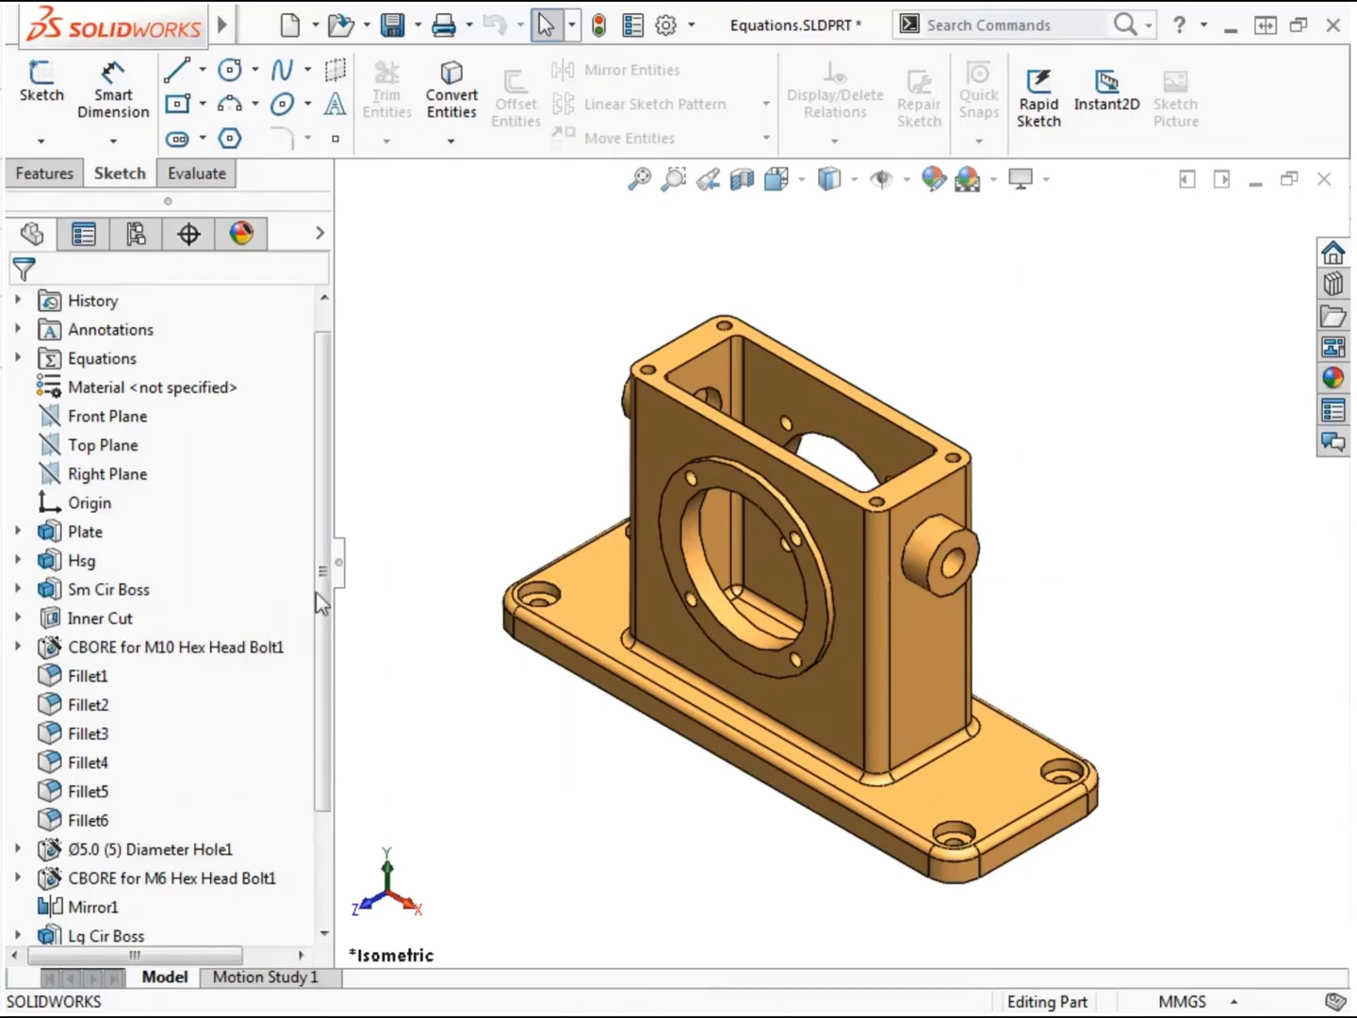
left_click(104, 903)
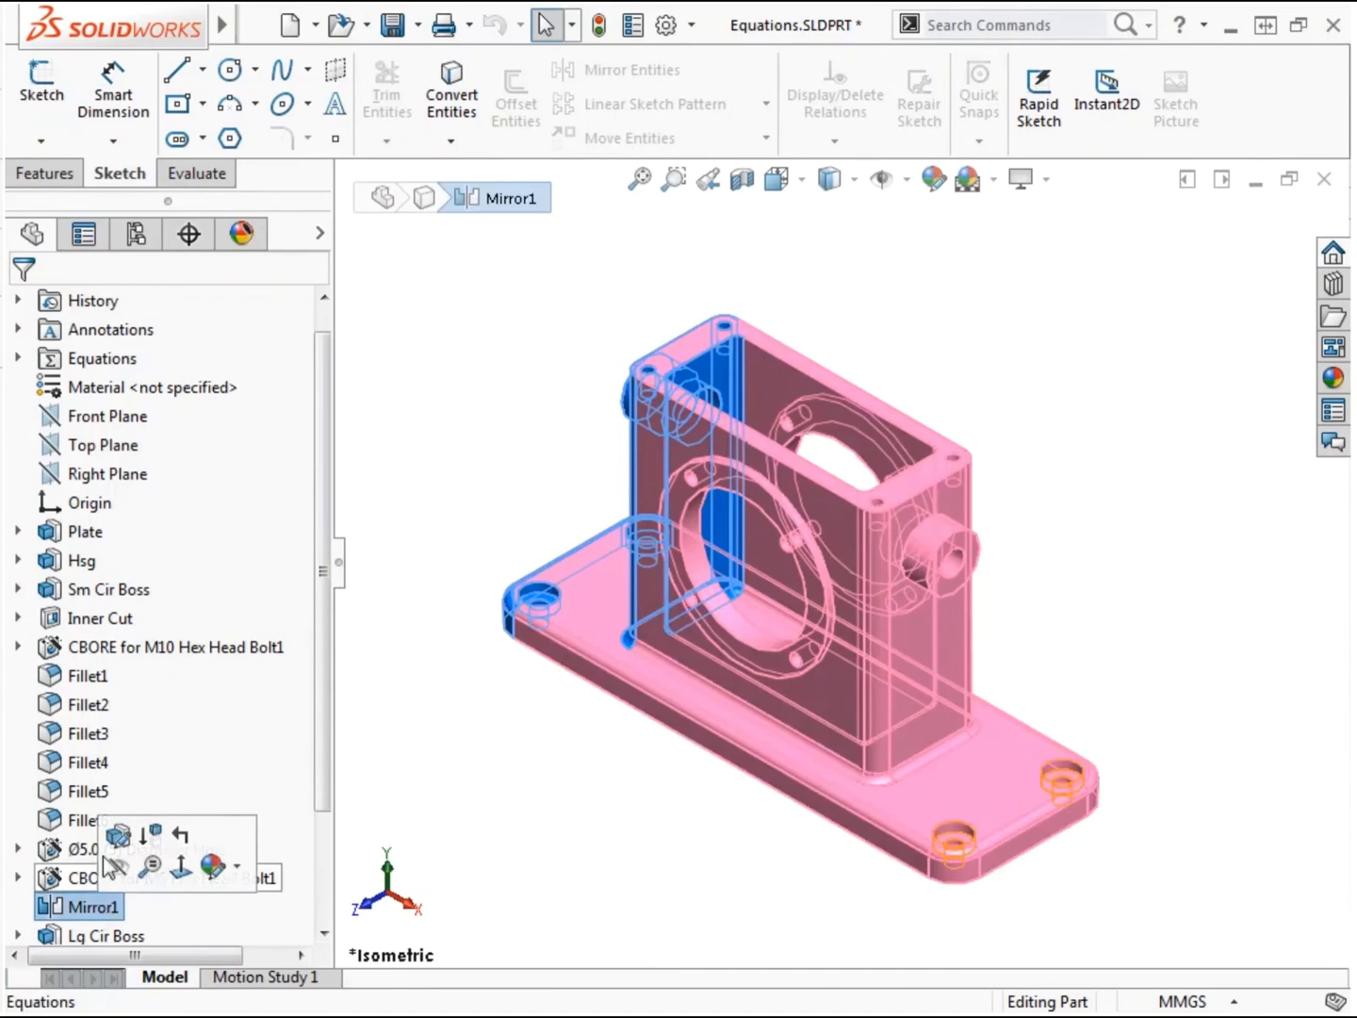
left_click(180, 836)
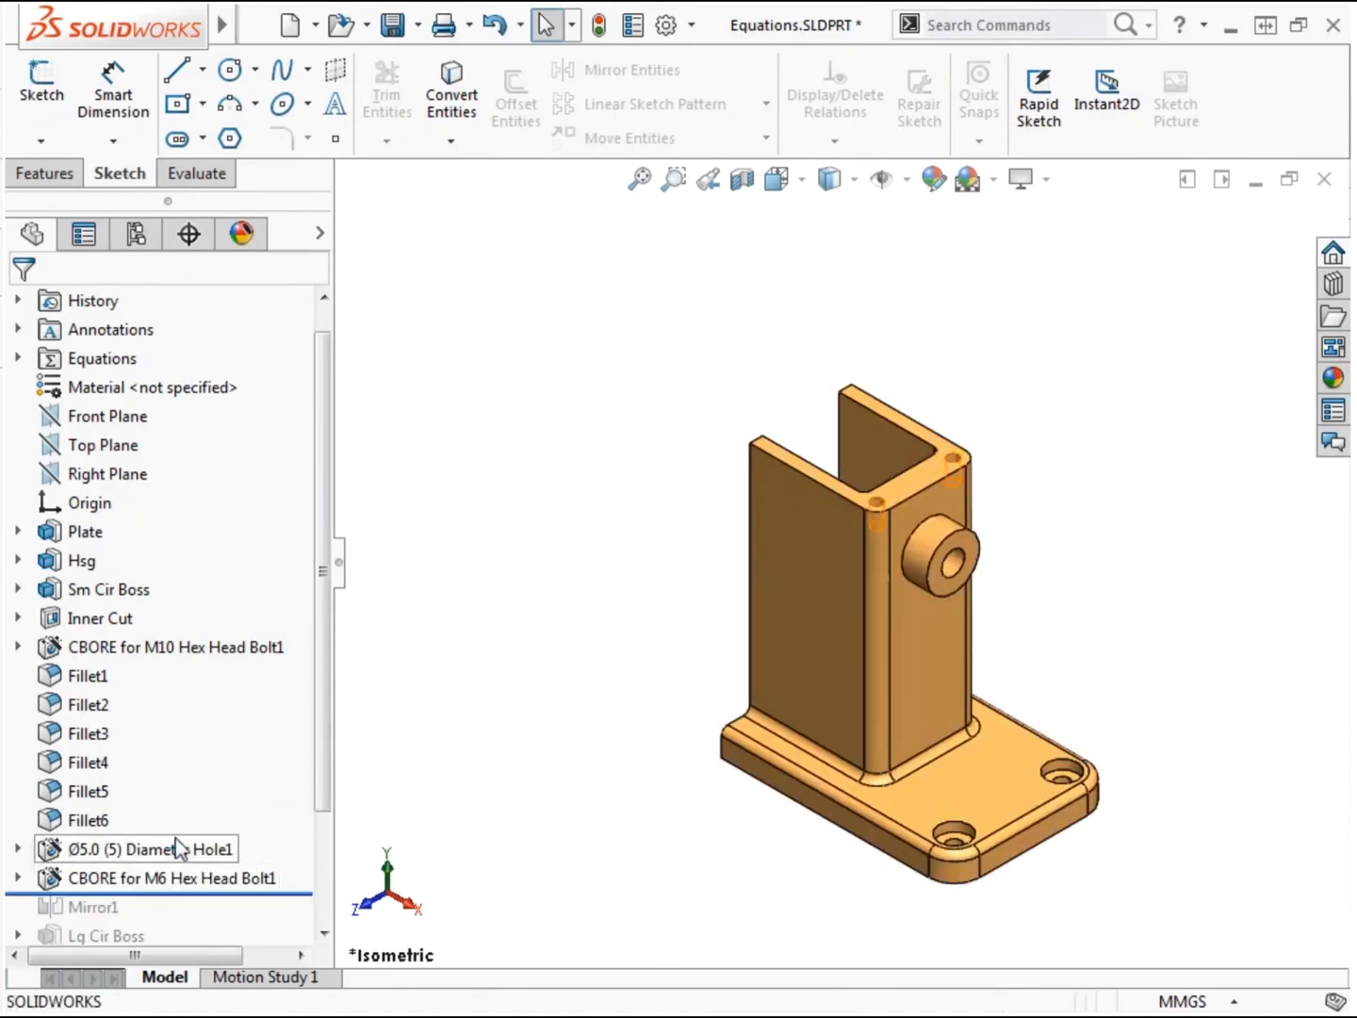
mouse_move(179, 845)
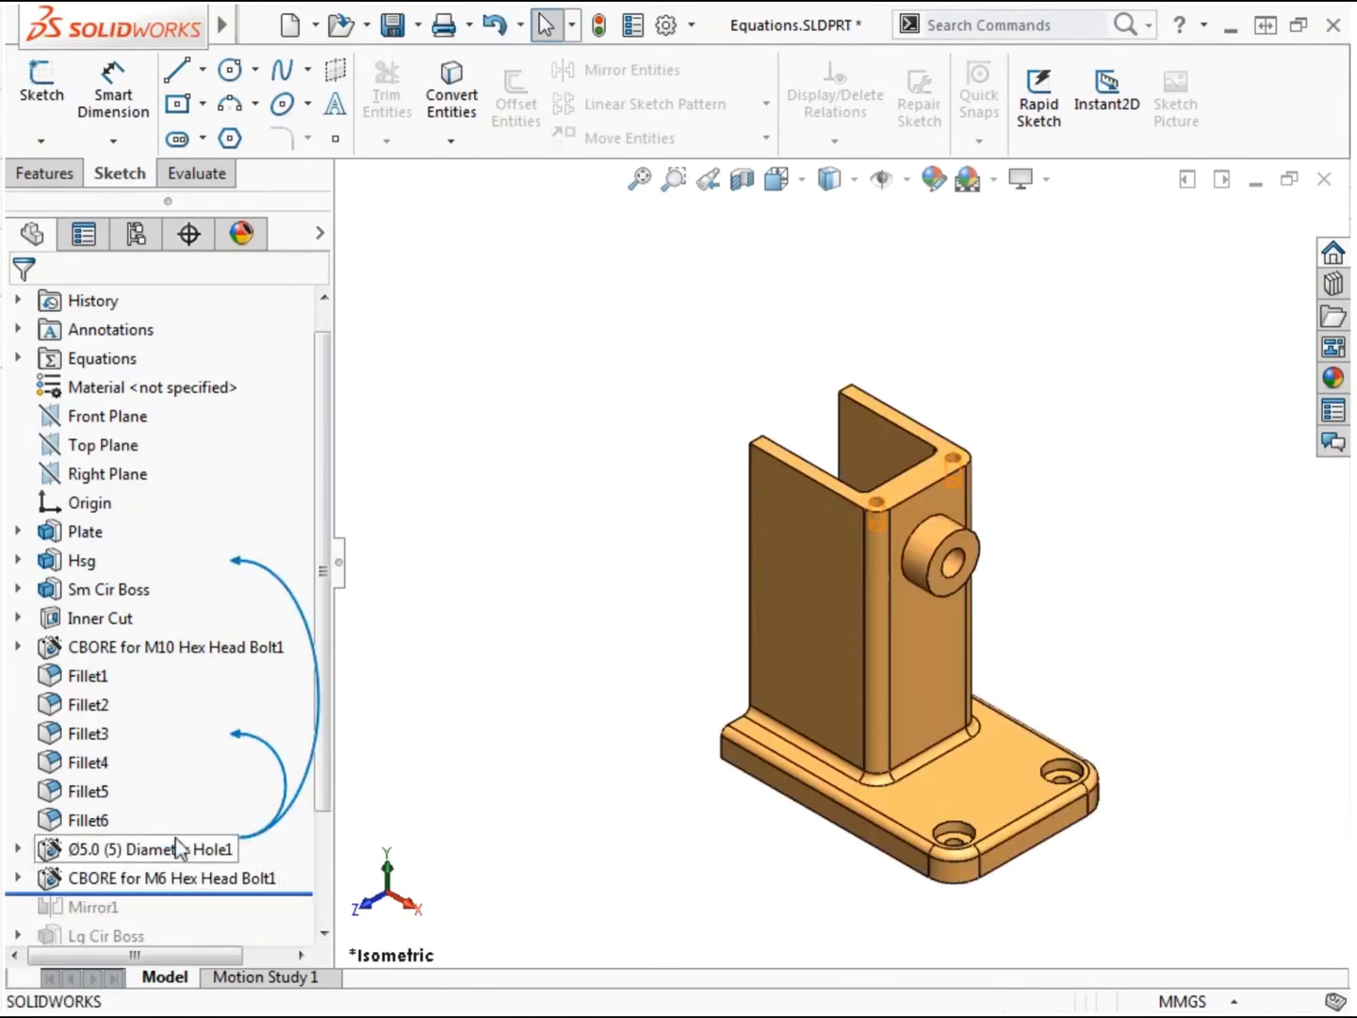
double_click(930, 782)
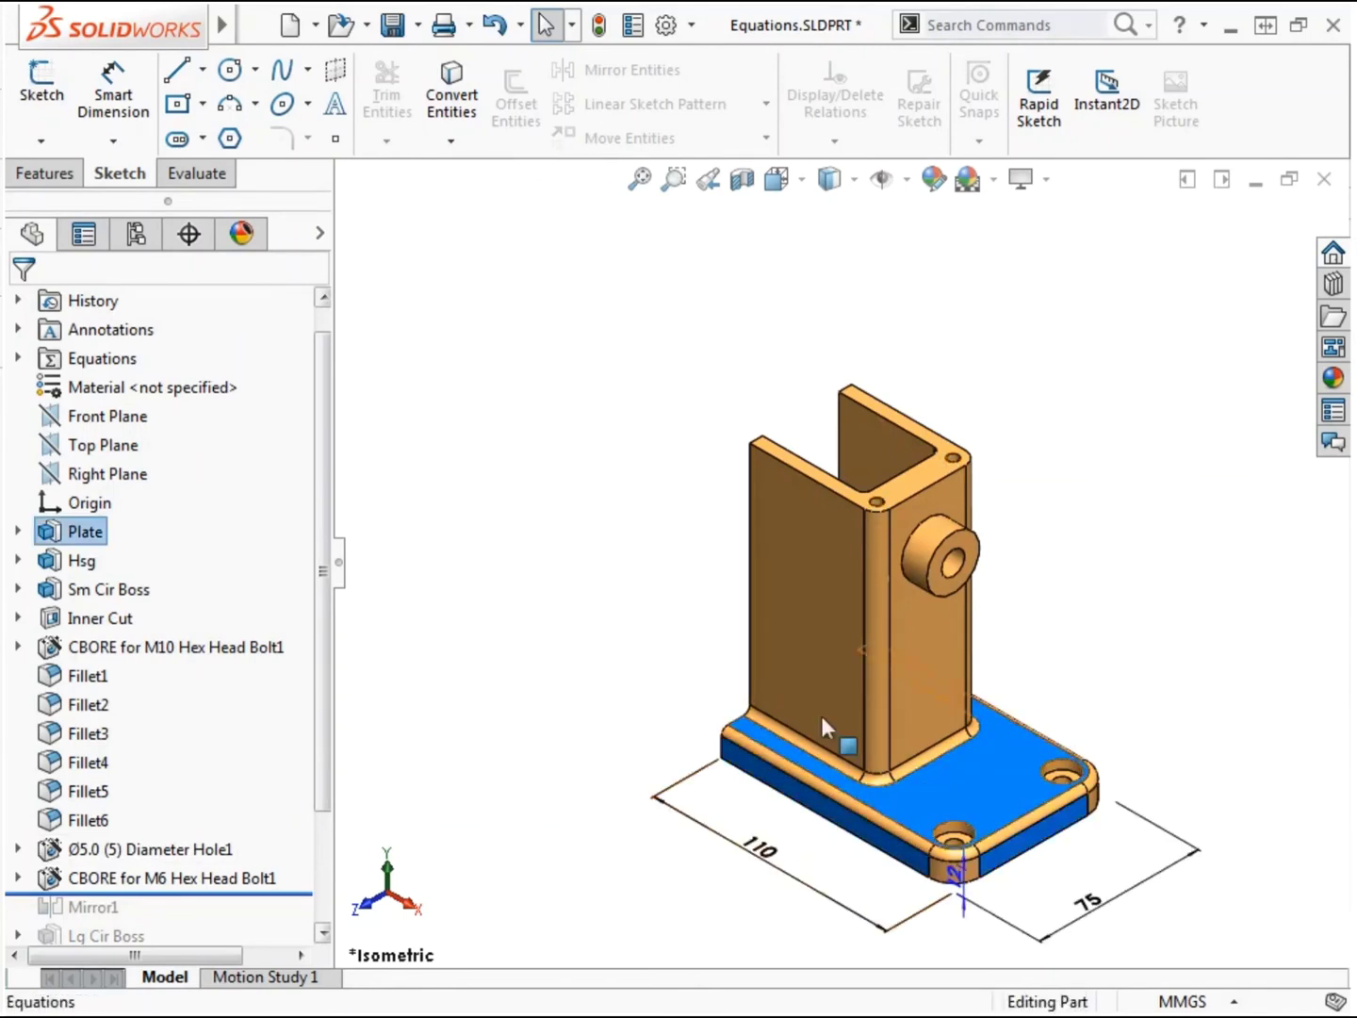
double_click(829, 665)
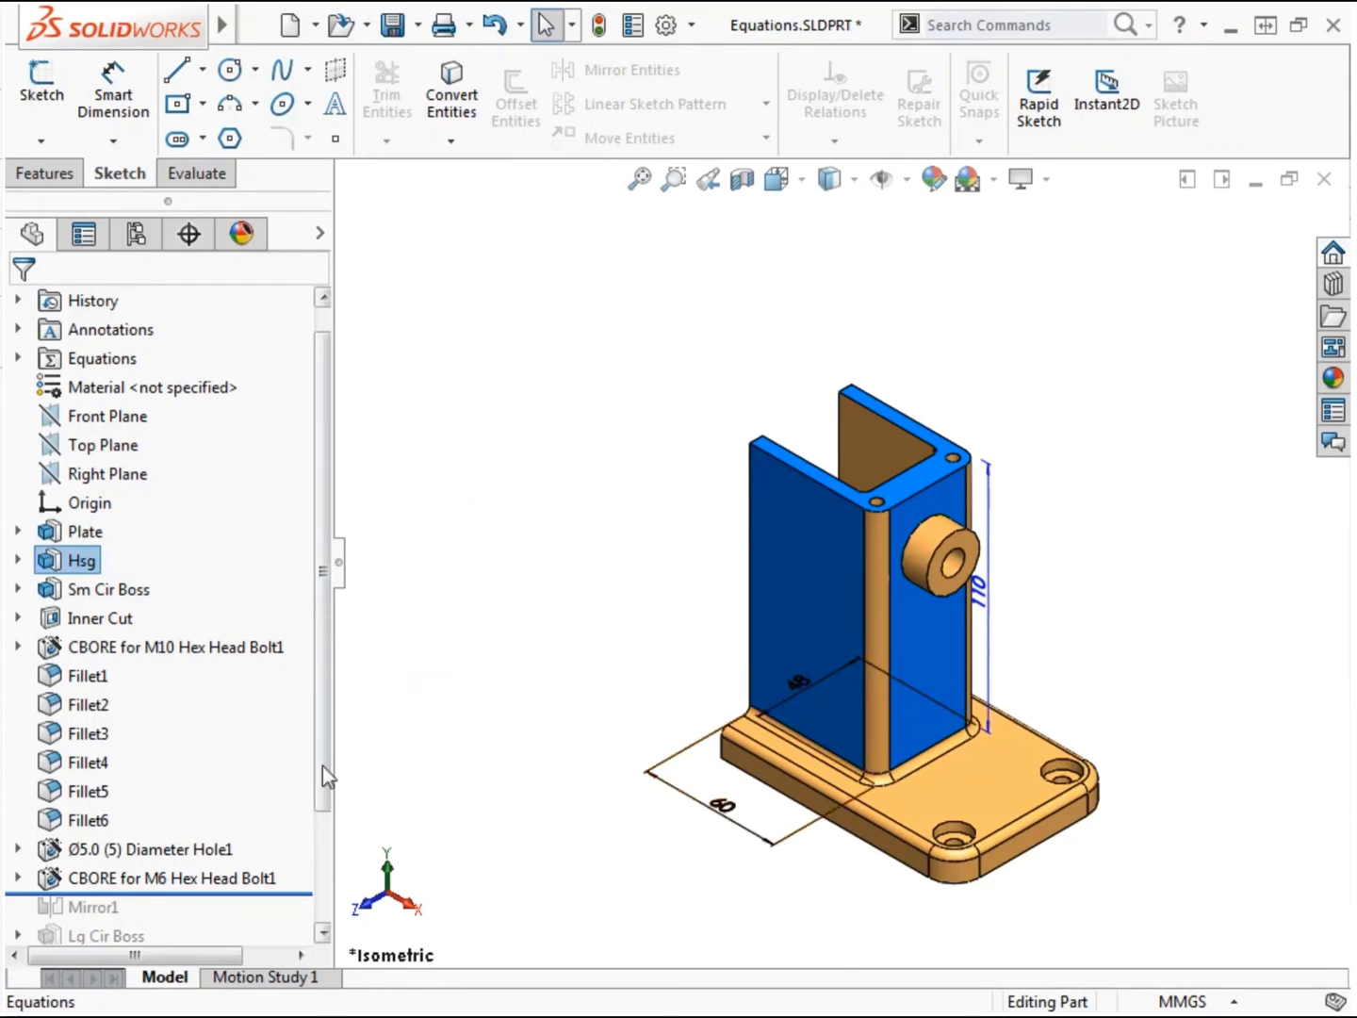
left_click_drag(324, 772, 322, 877)
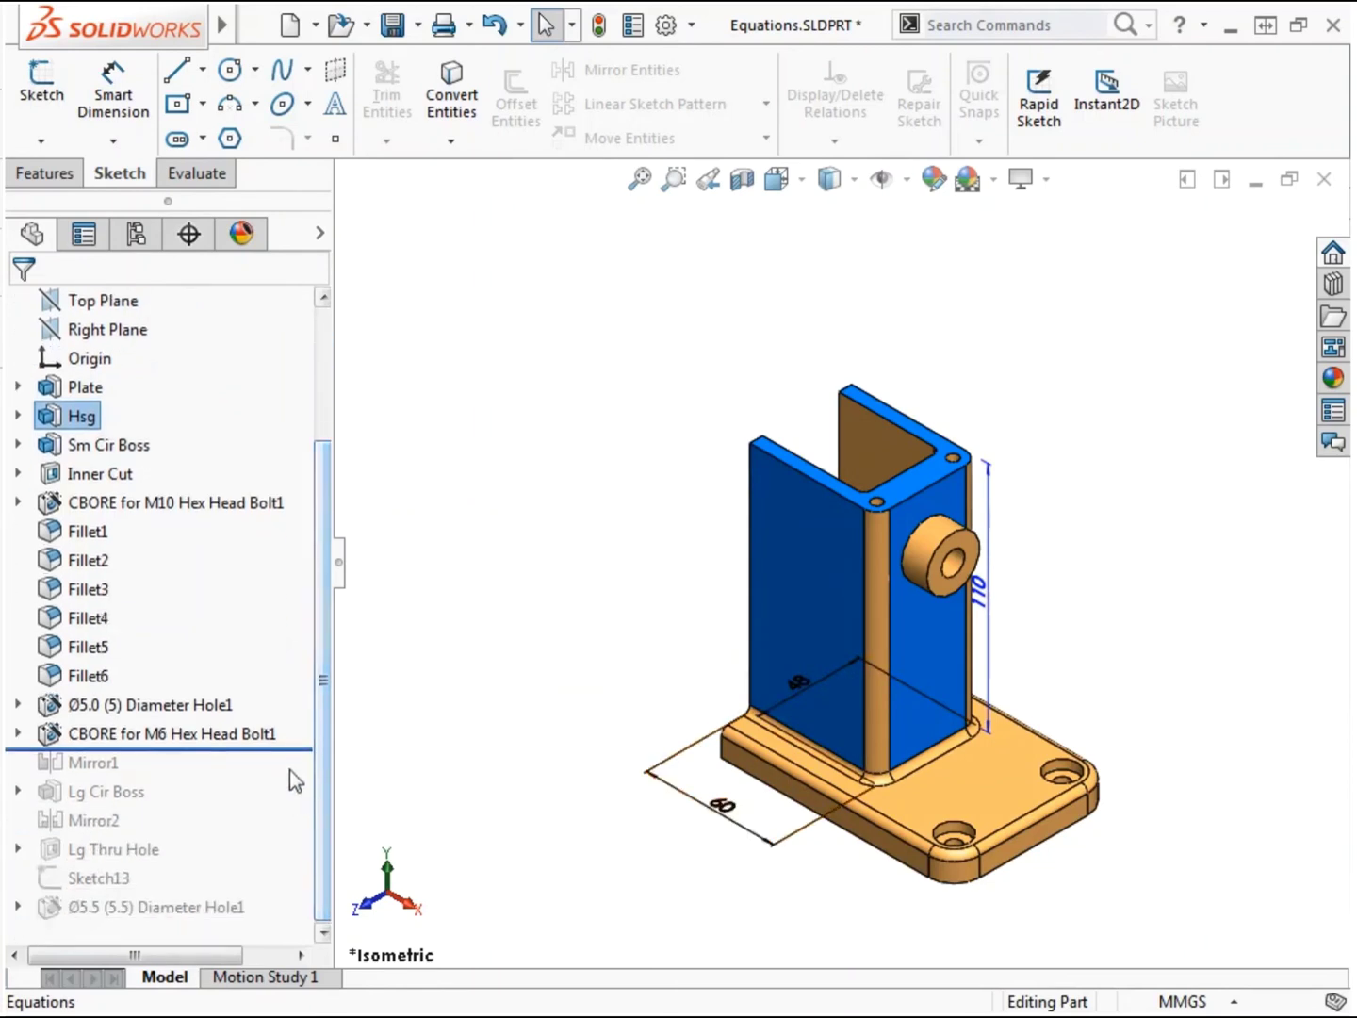
left_click_drag(291, 749, 266, 920)
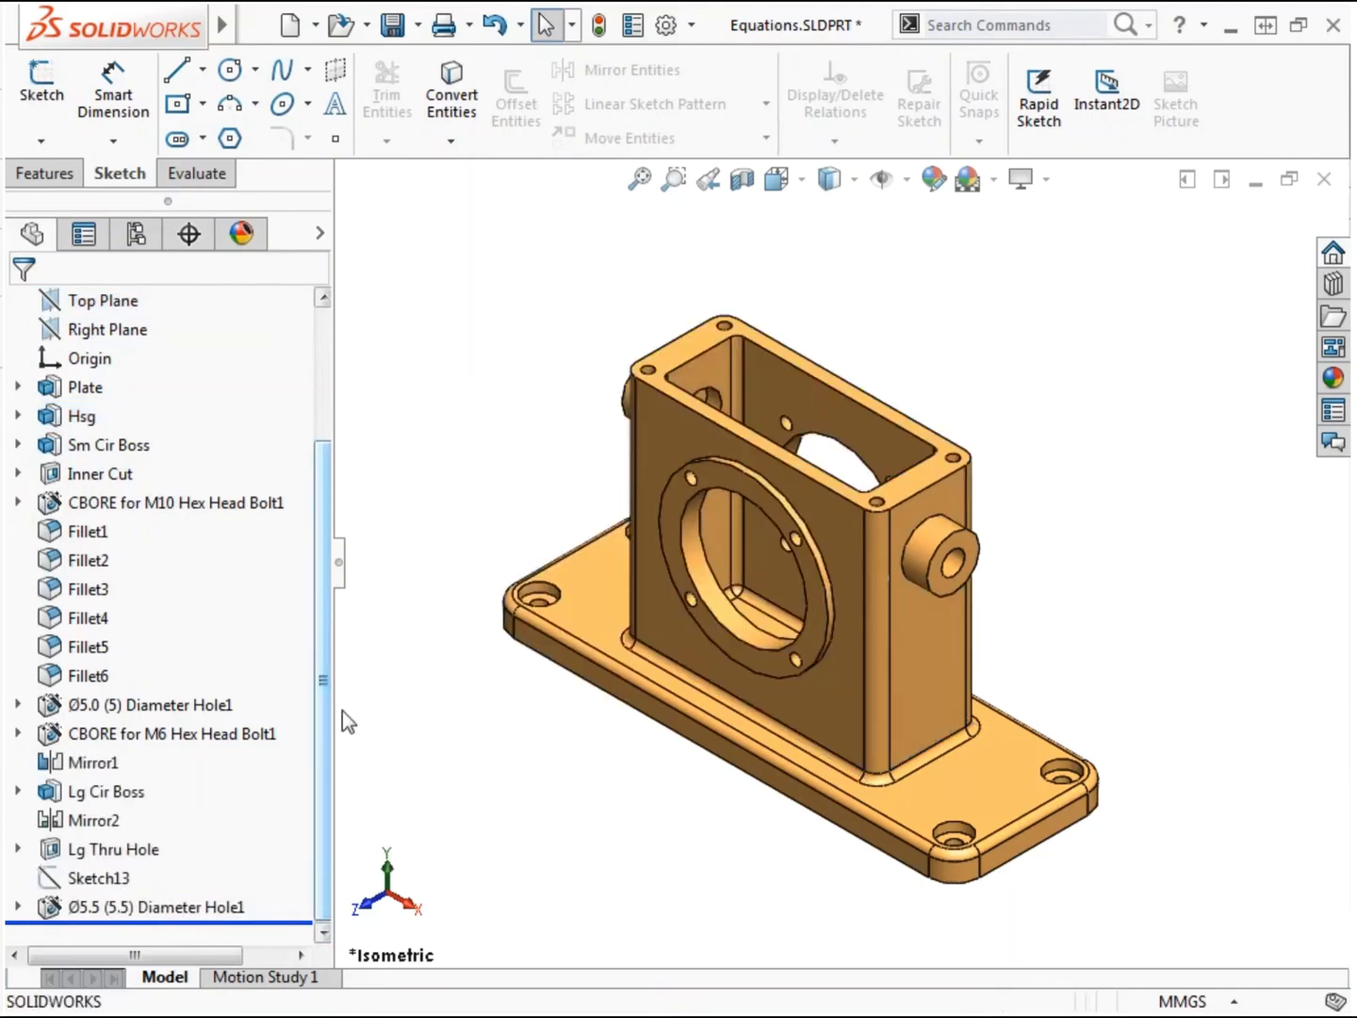
- Add the global variable Overall Boss = 125 in the equations manager
left_click_drag(322, 697, 321, 551)
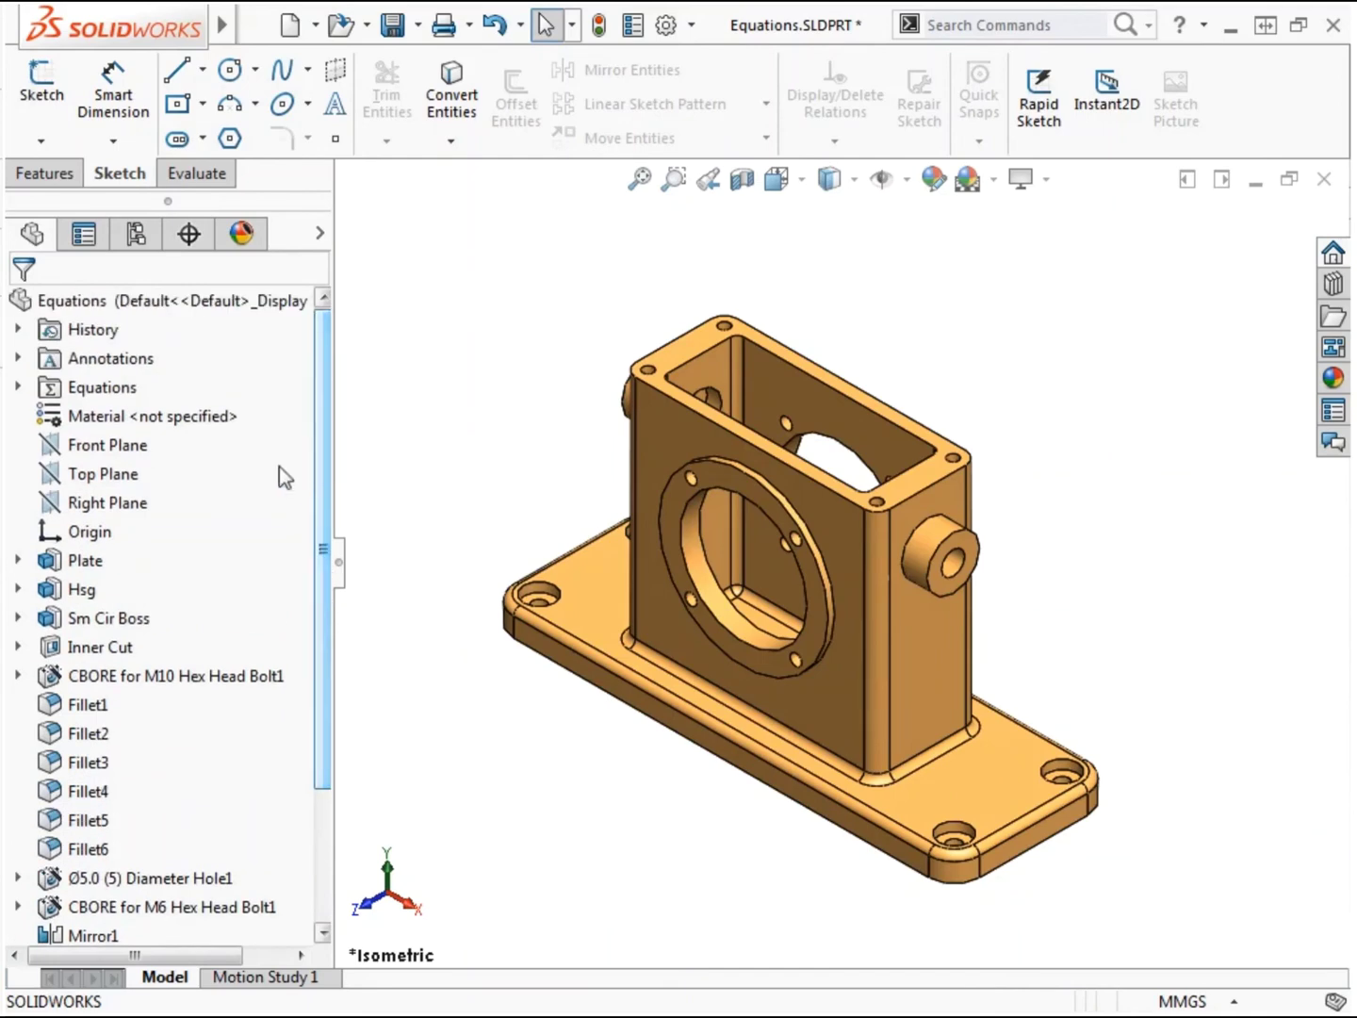
right_click(108, 395)
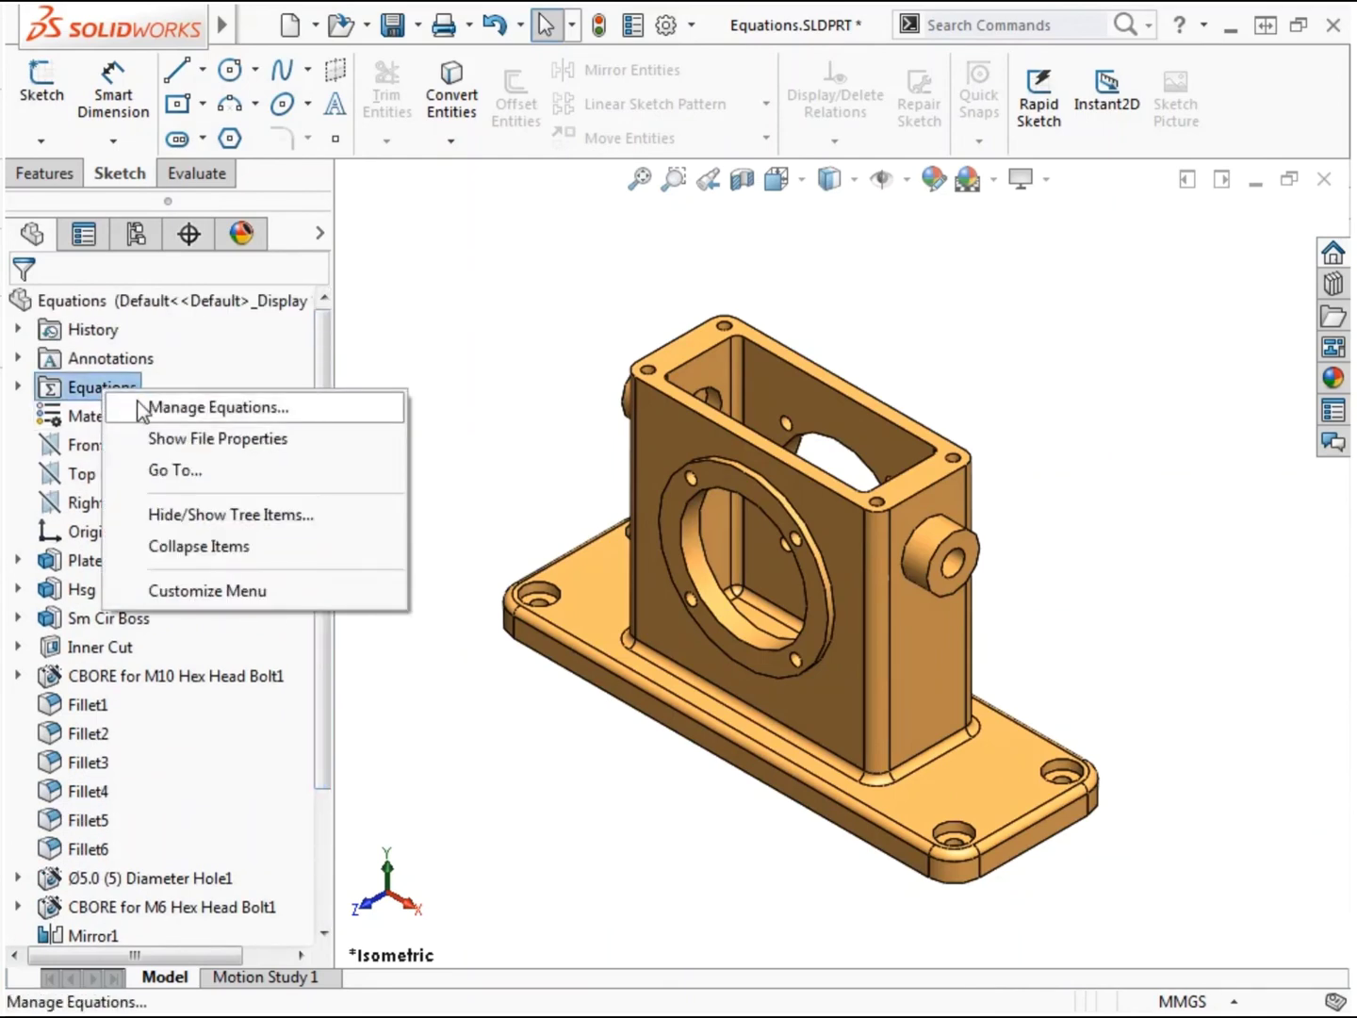
left_click(140, 407)
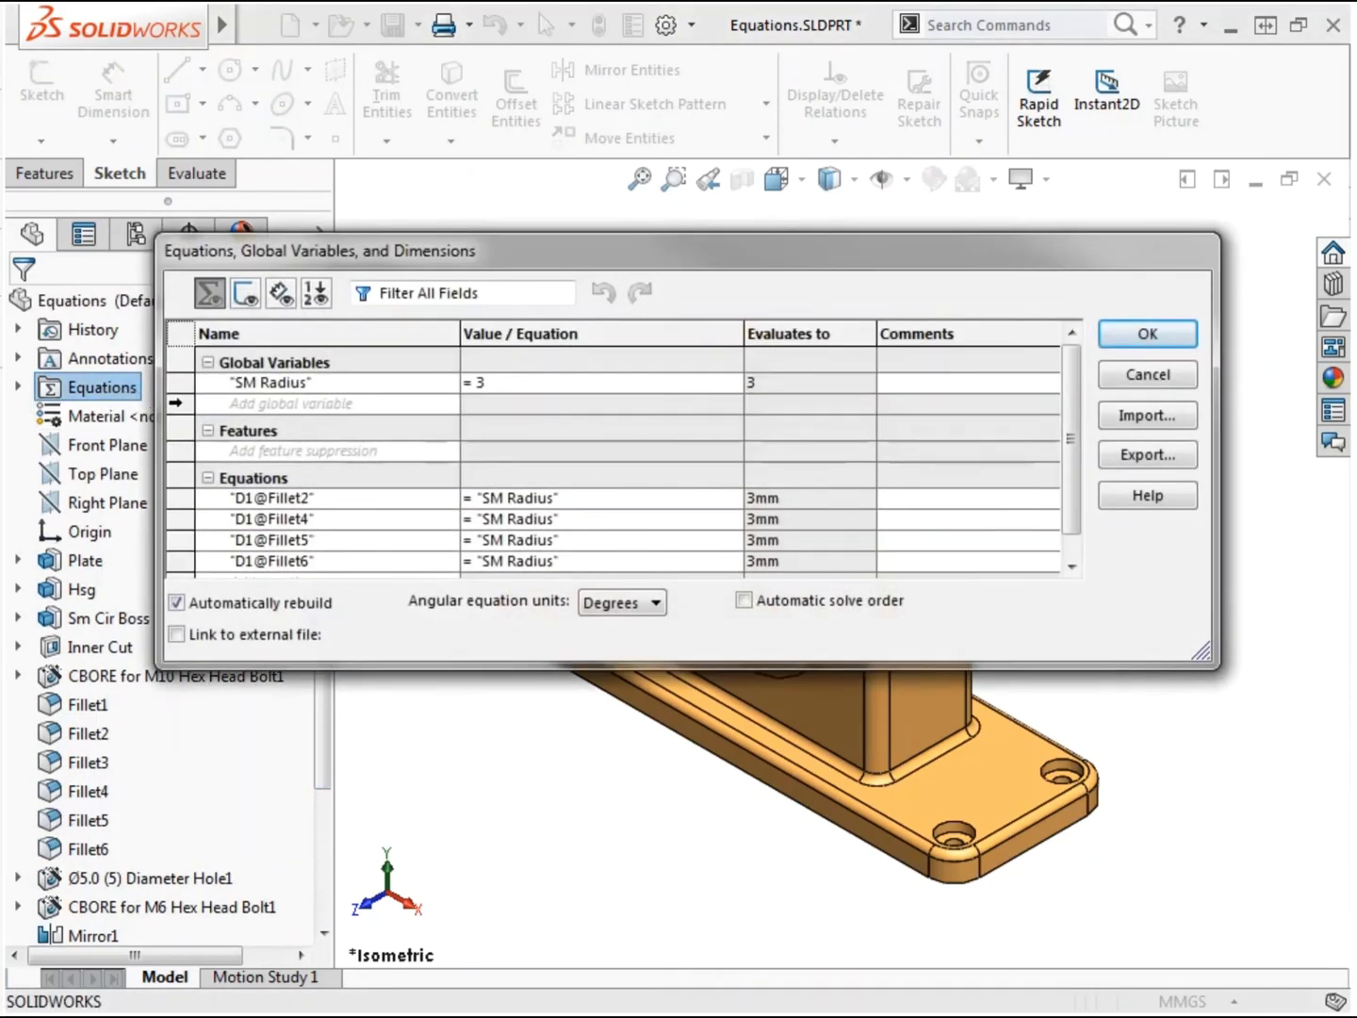
left_click(241, 403)
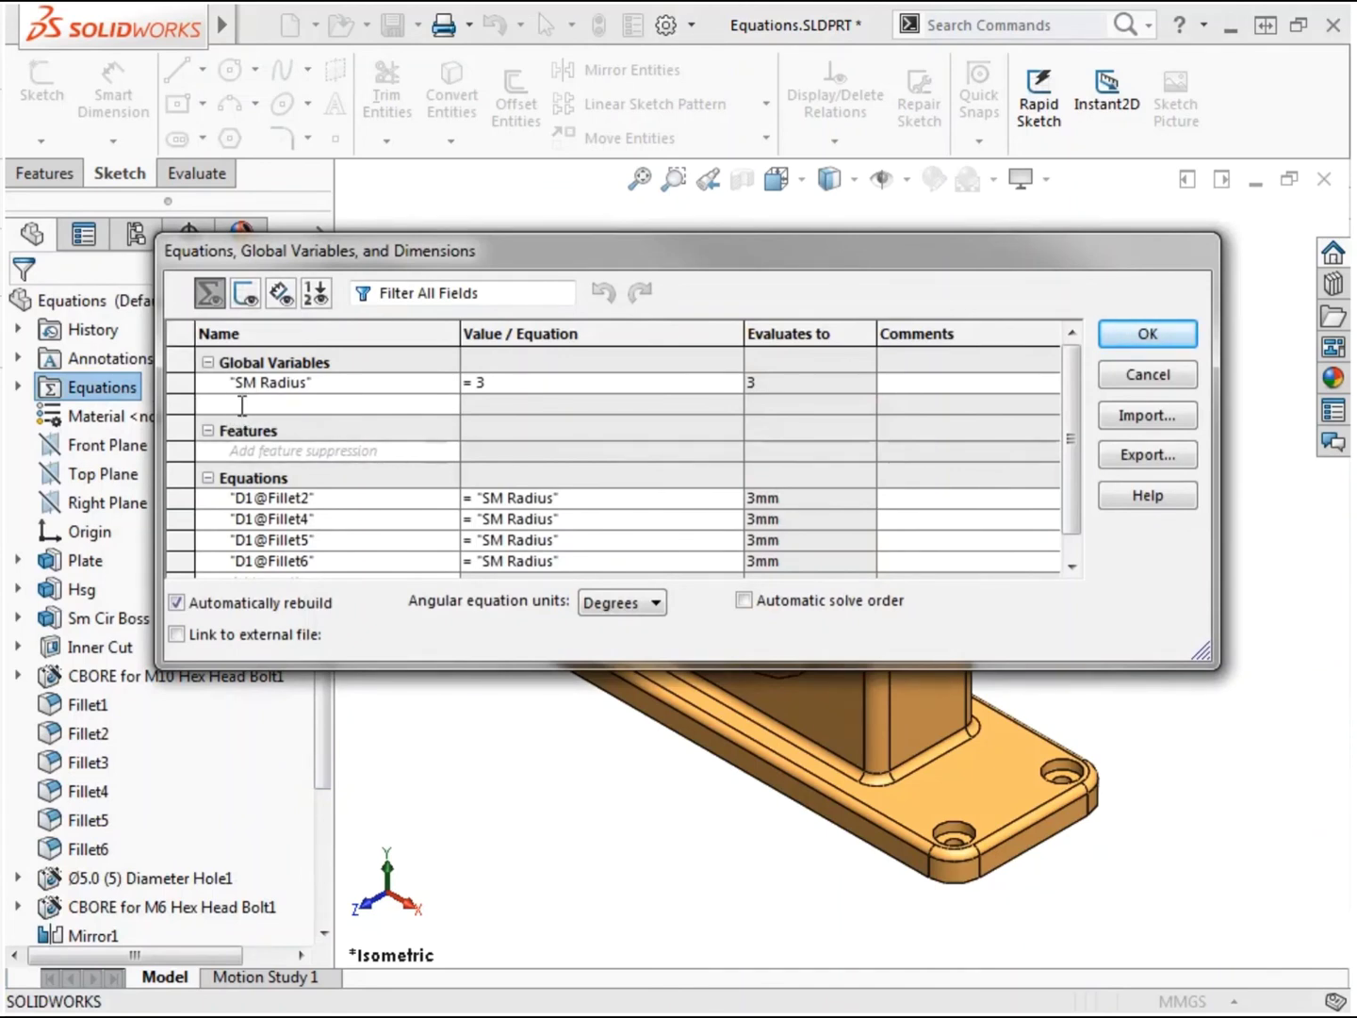
type("Overall Boss")
key("Tab")
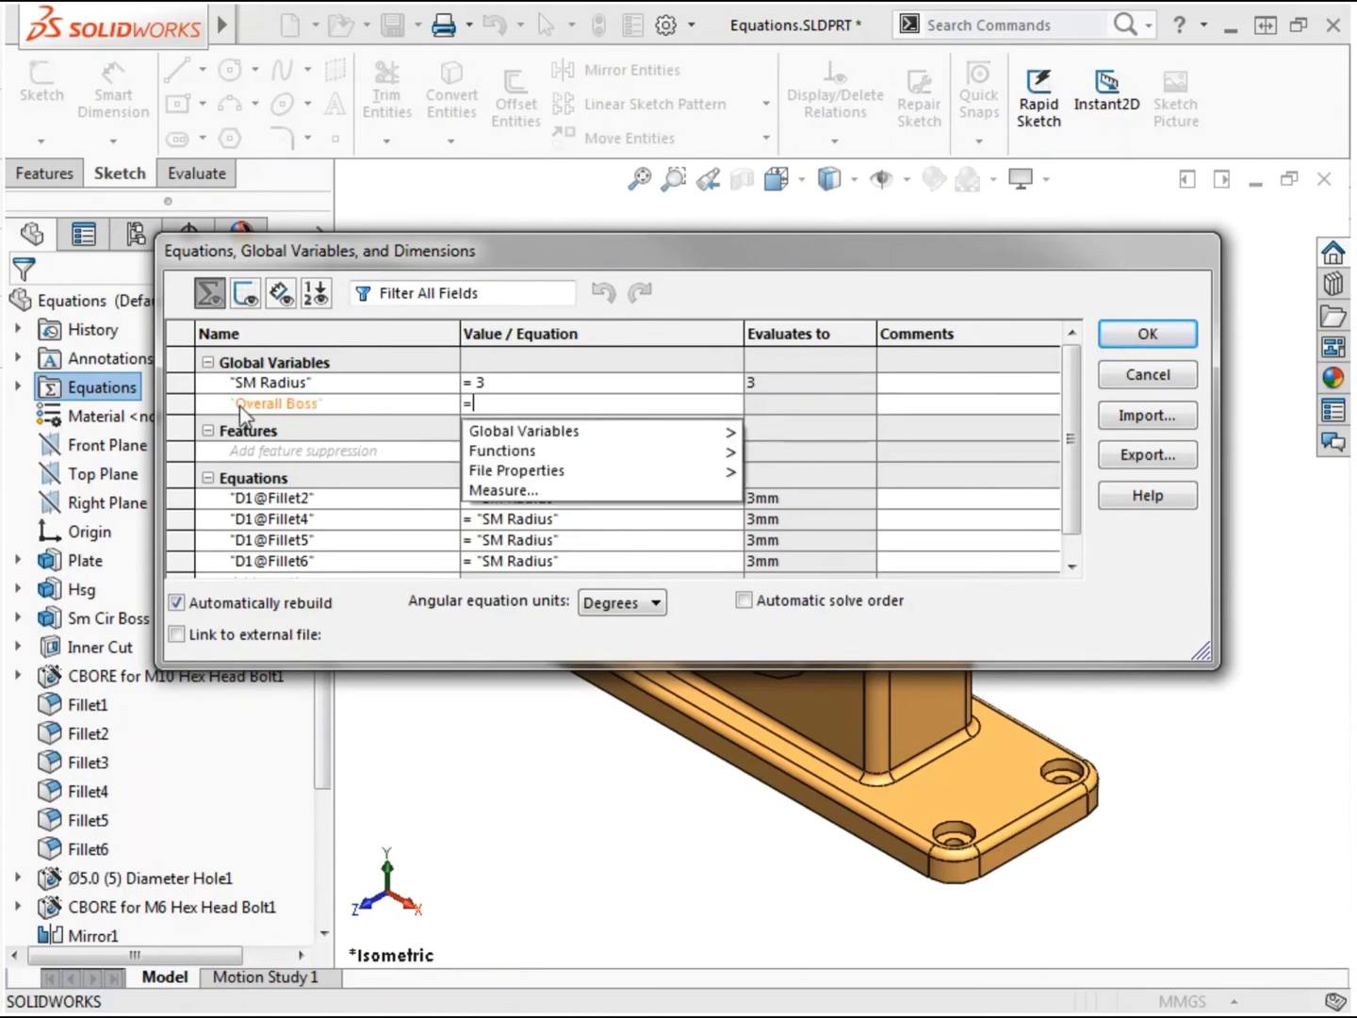
type("125")
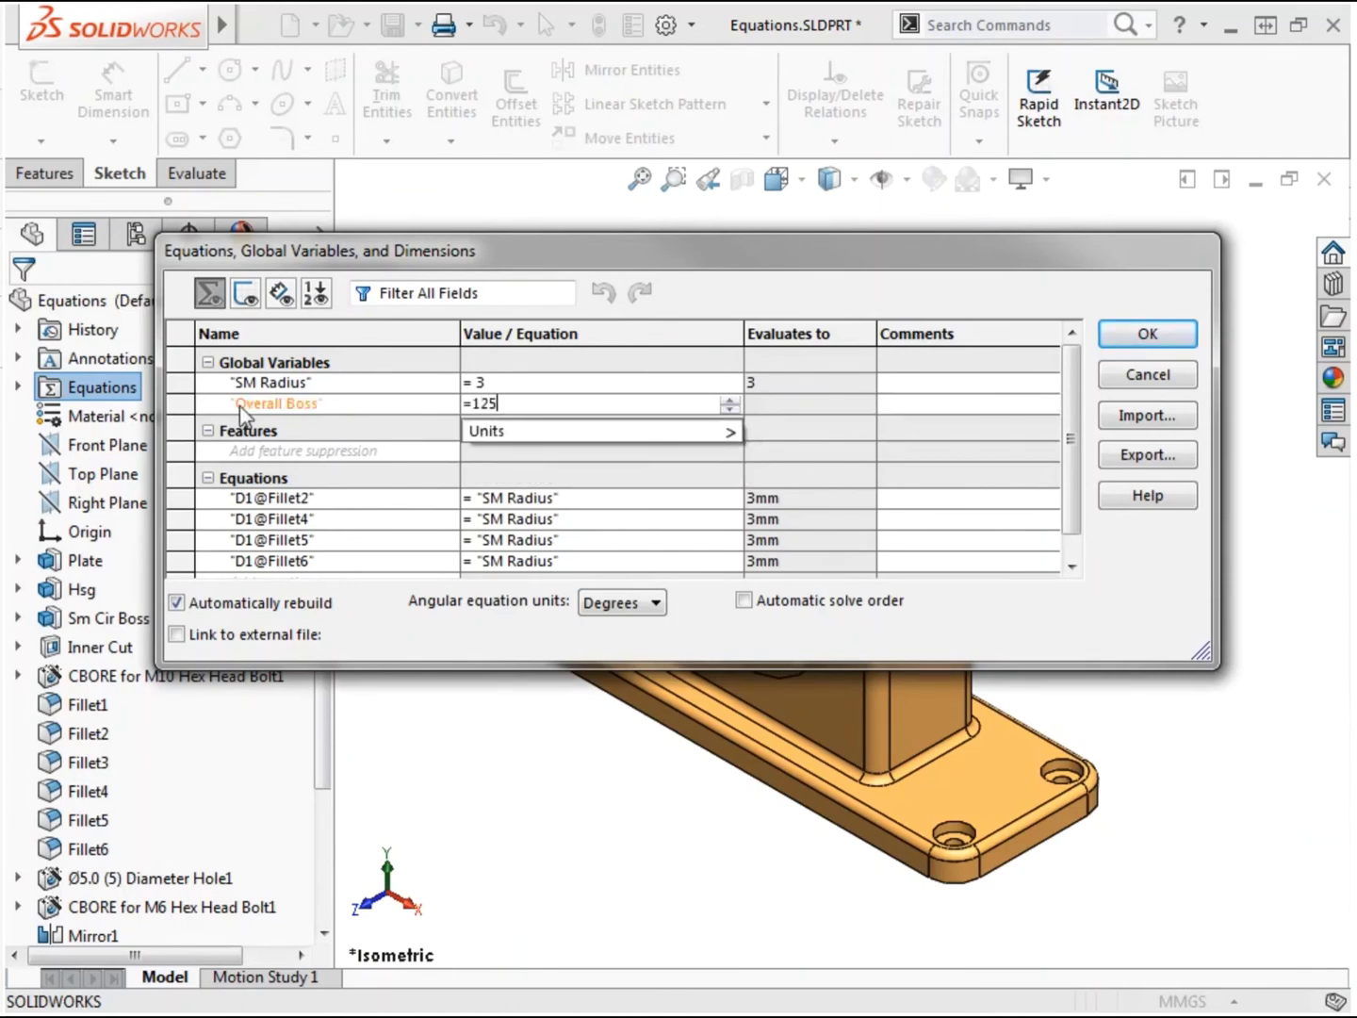
key("Tab")
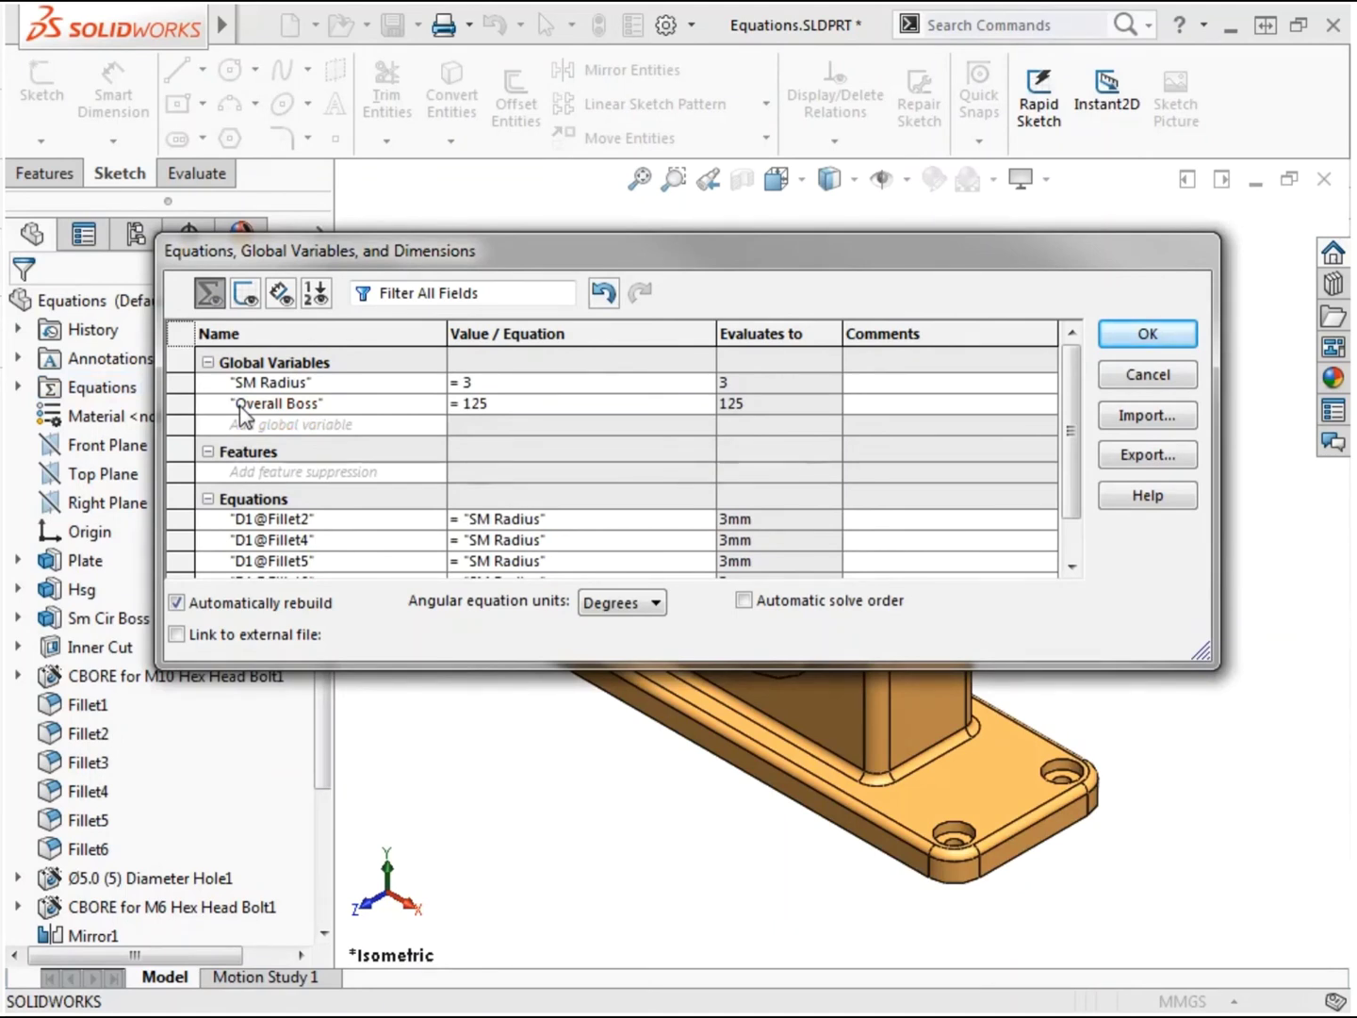
- Add the global variable Overall Base = 245 and apply the equations
key("Tab")
type("Overall B")
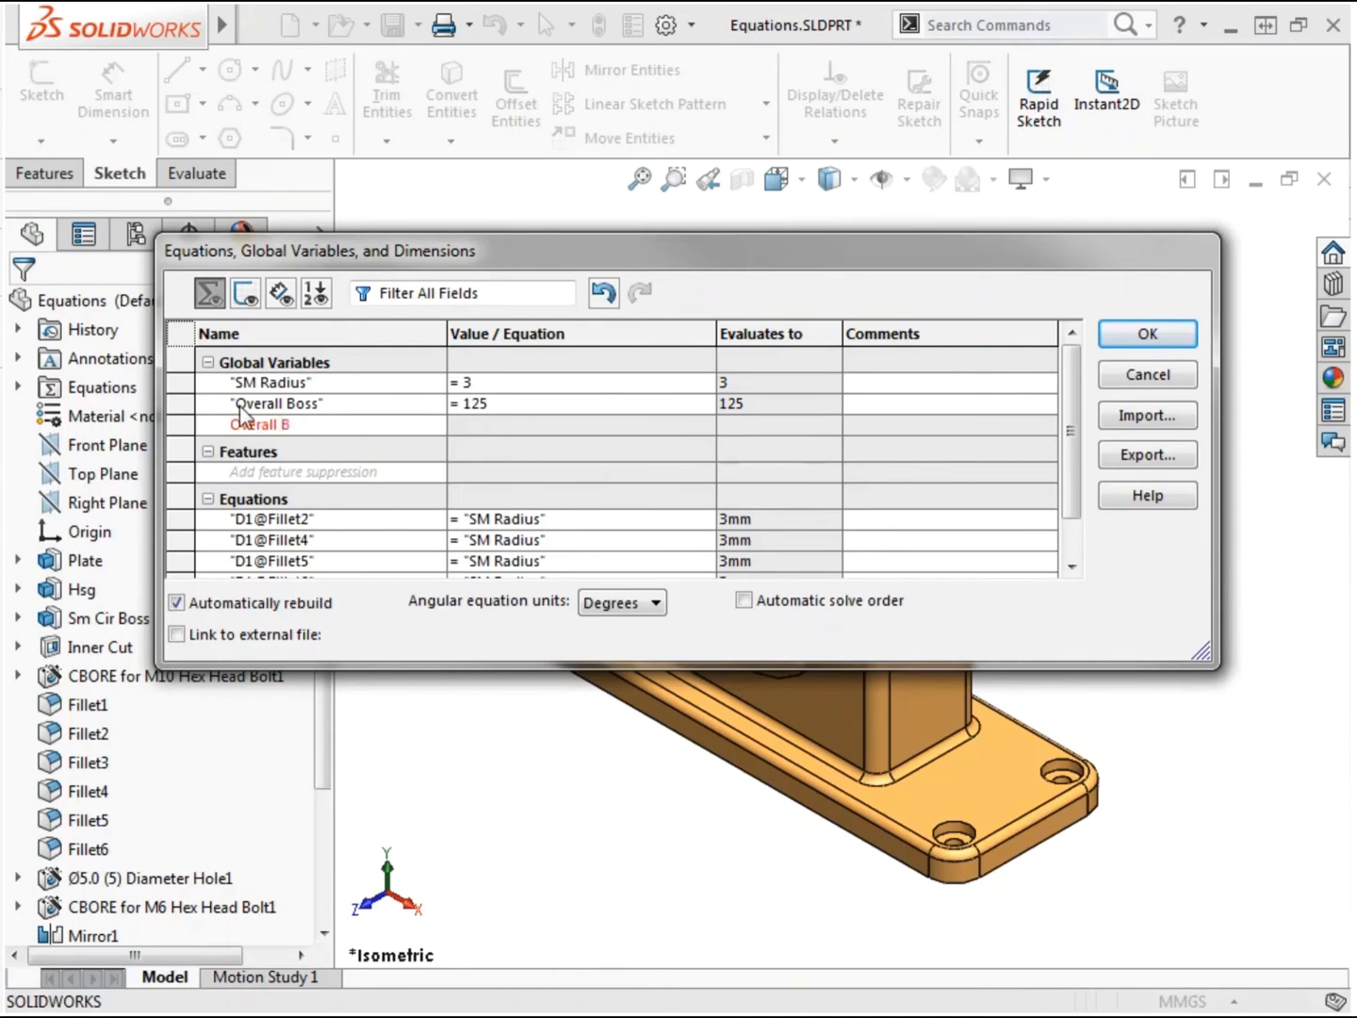
type("ase")
key("Tab")
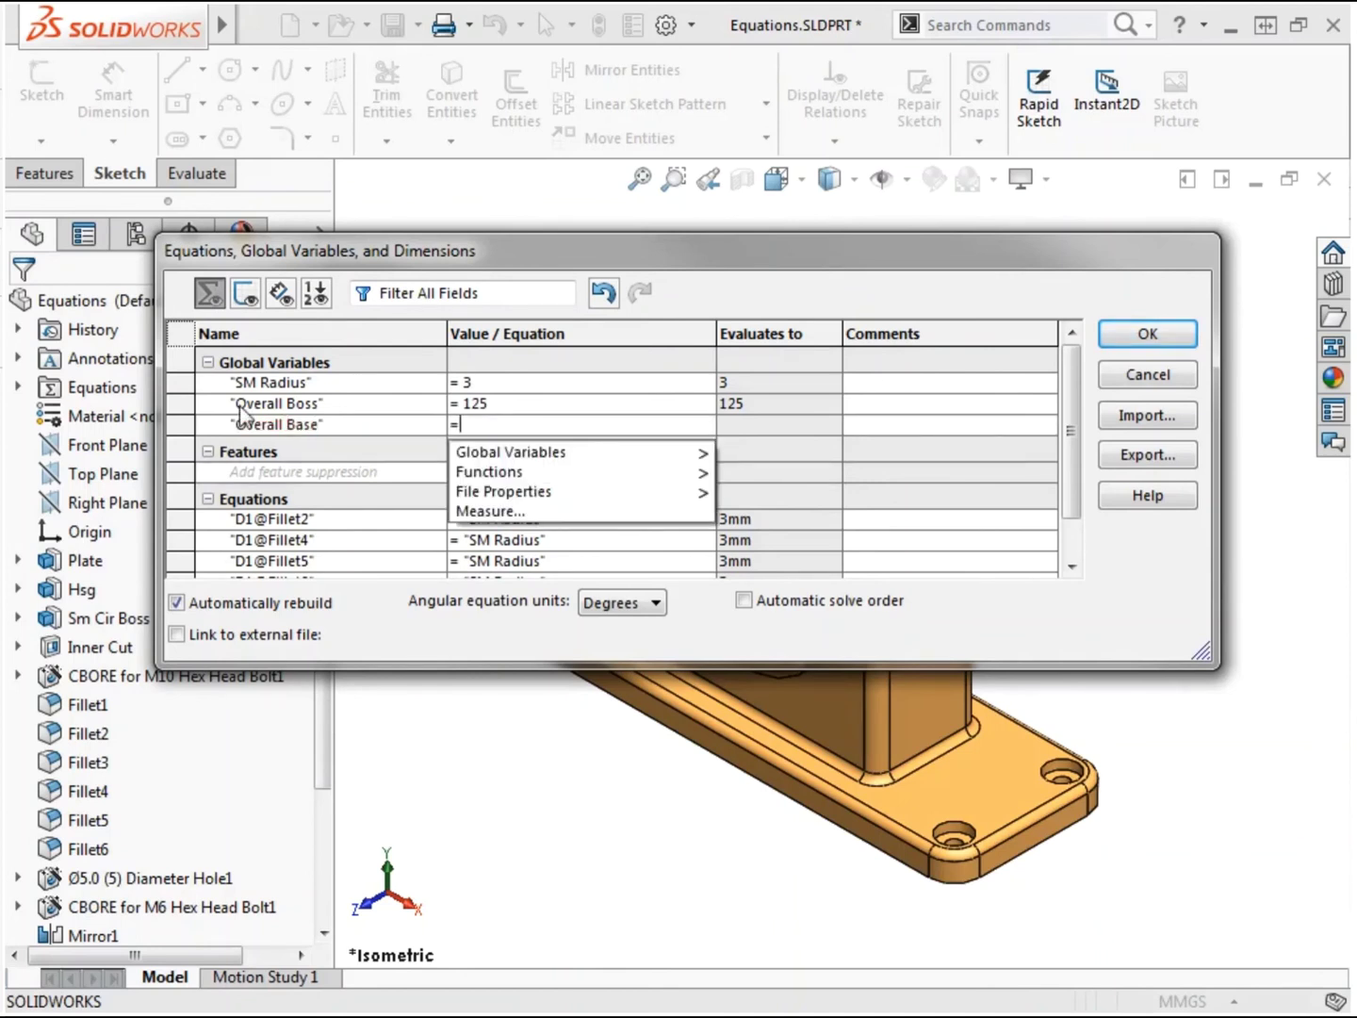
type("245")
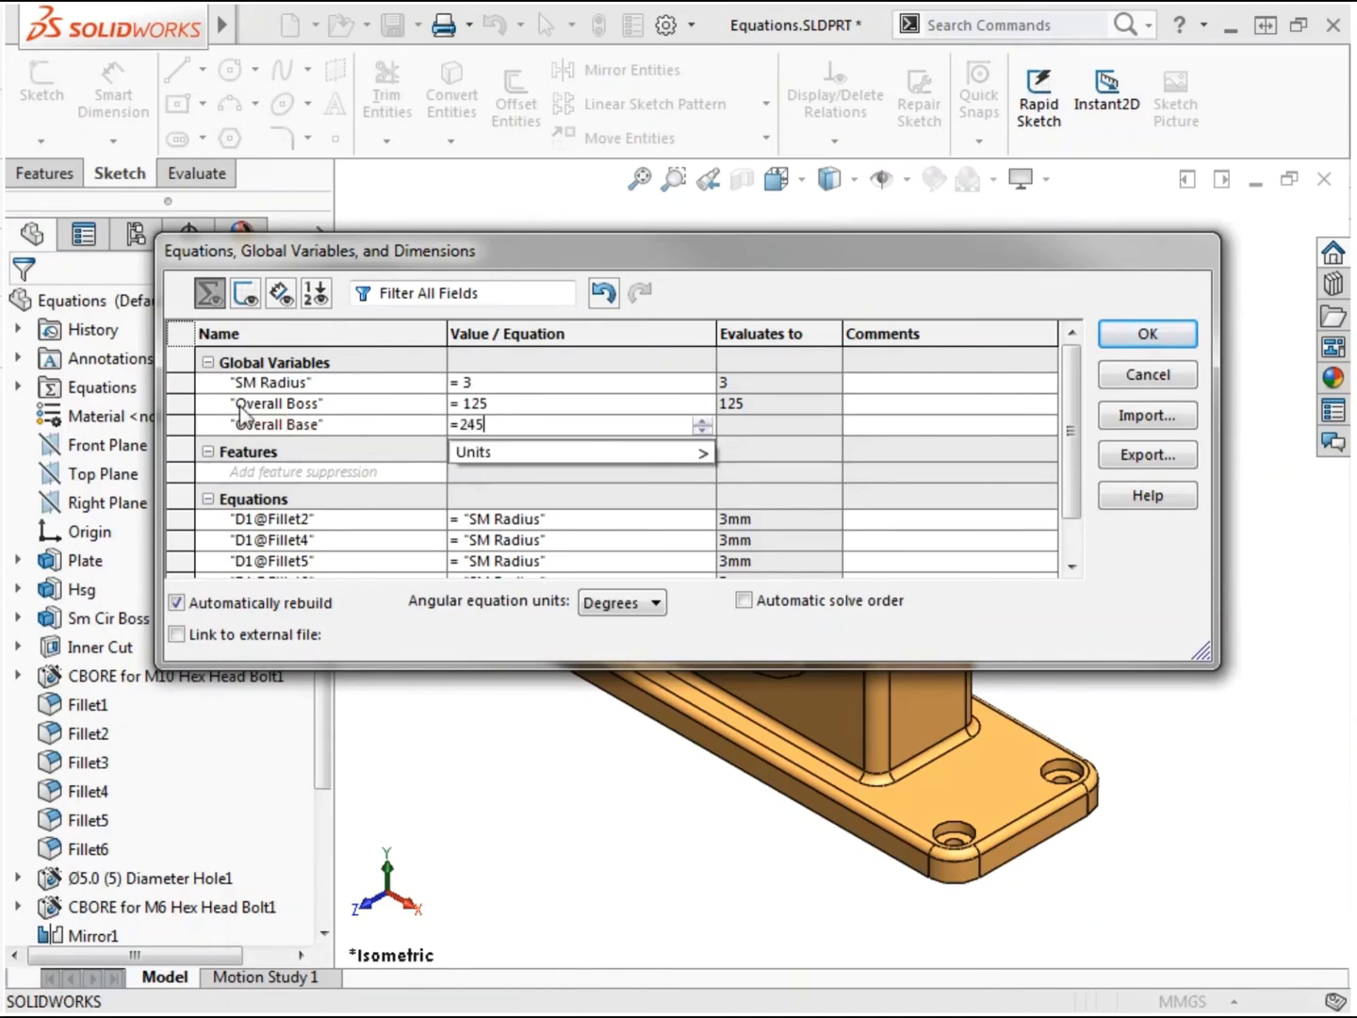
key("Tab")
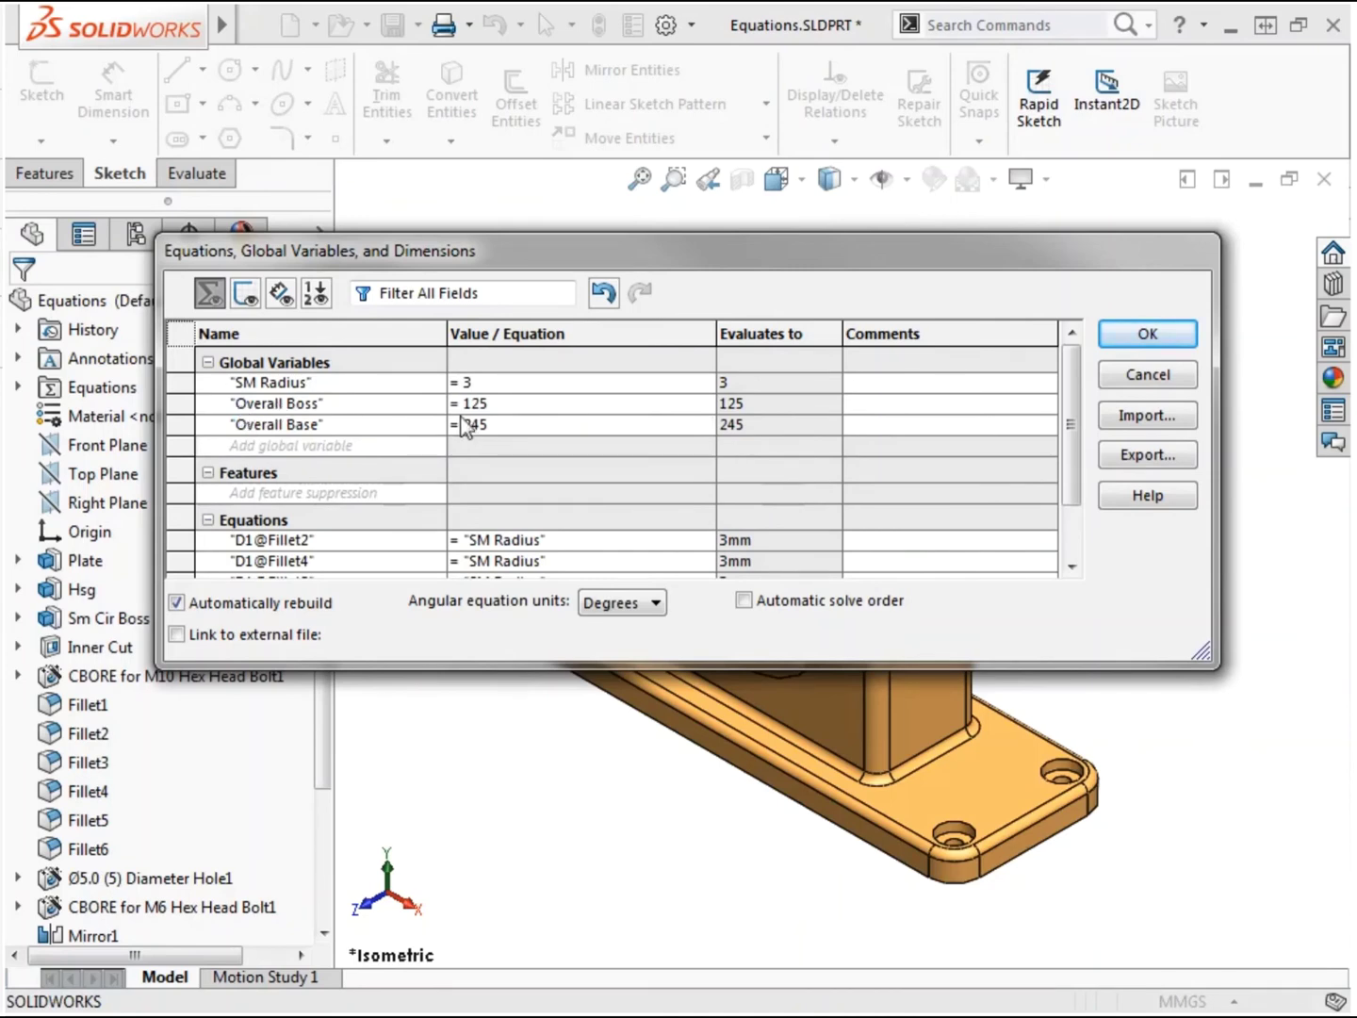
left_click(1148, 333)
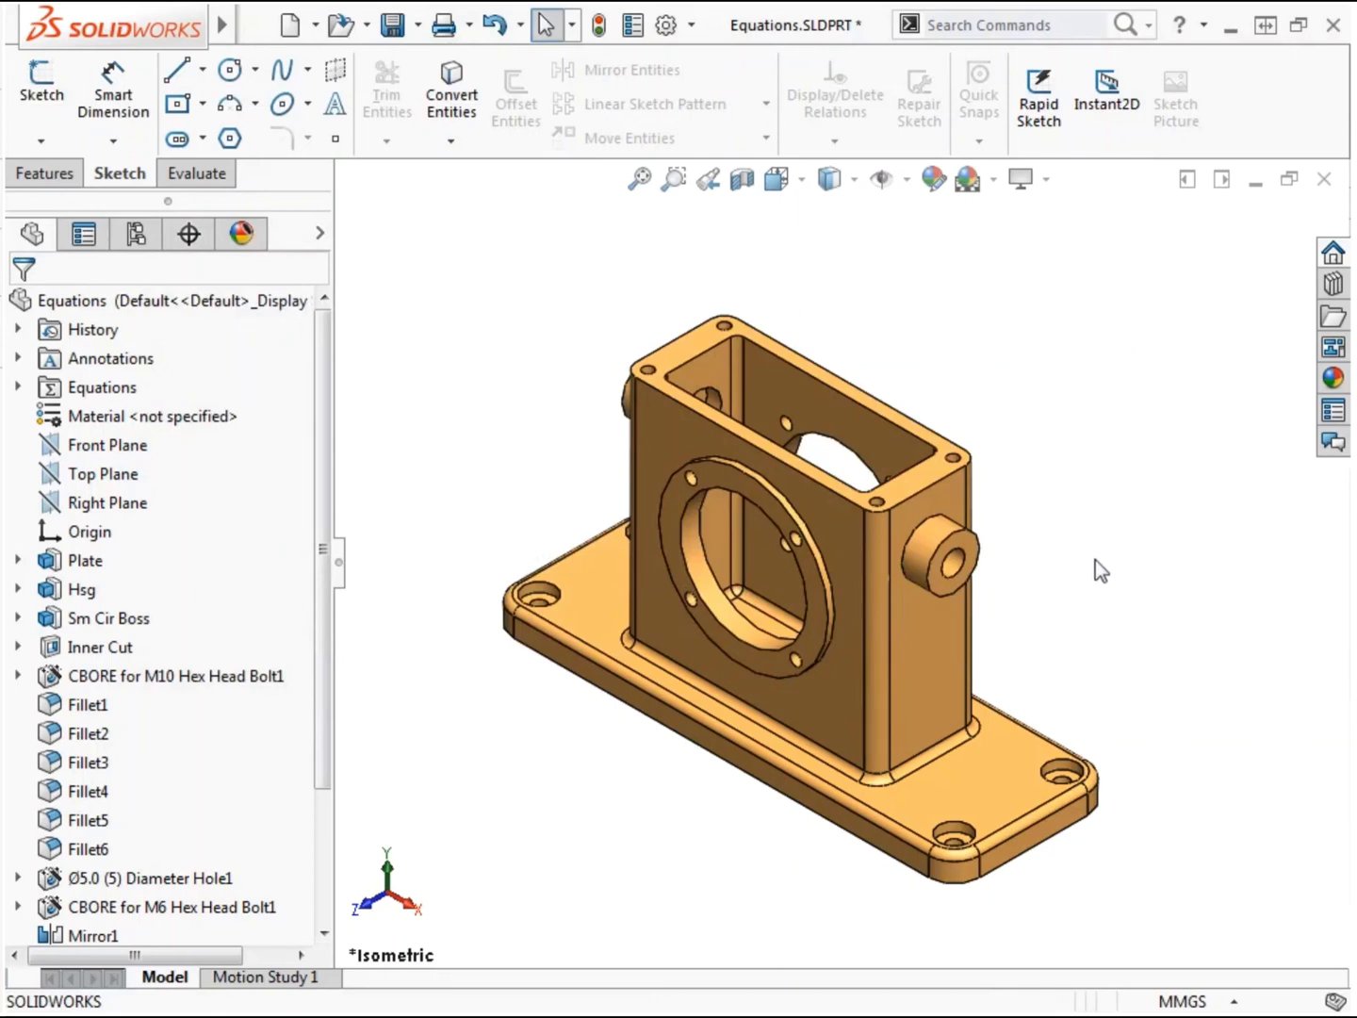
- Replace the plate's 110 dimension with the equation "Overall Base"/2
double_click(1009, 759)
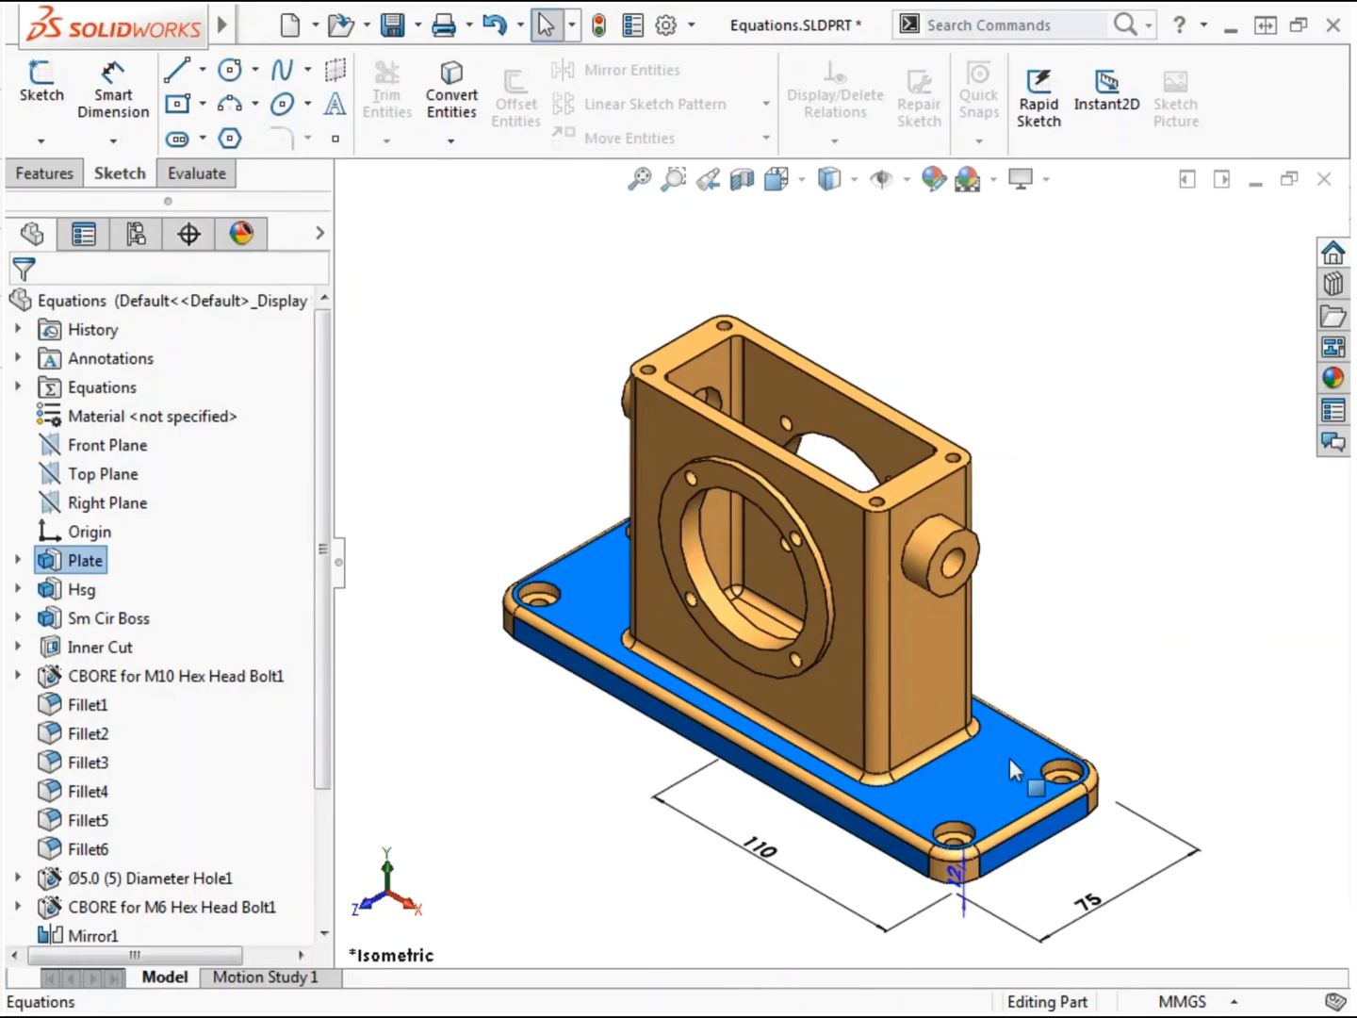
left_click(763, 850)
double_click(766, 853)
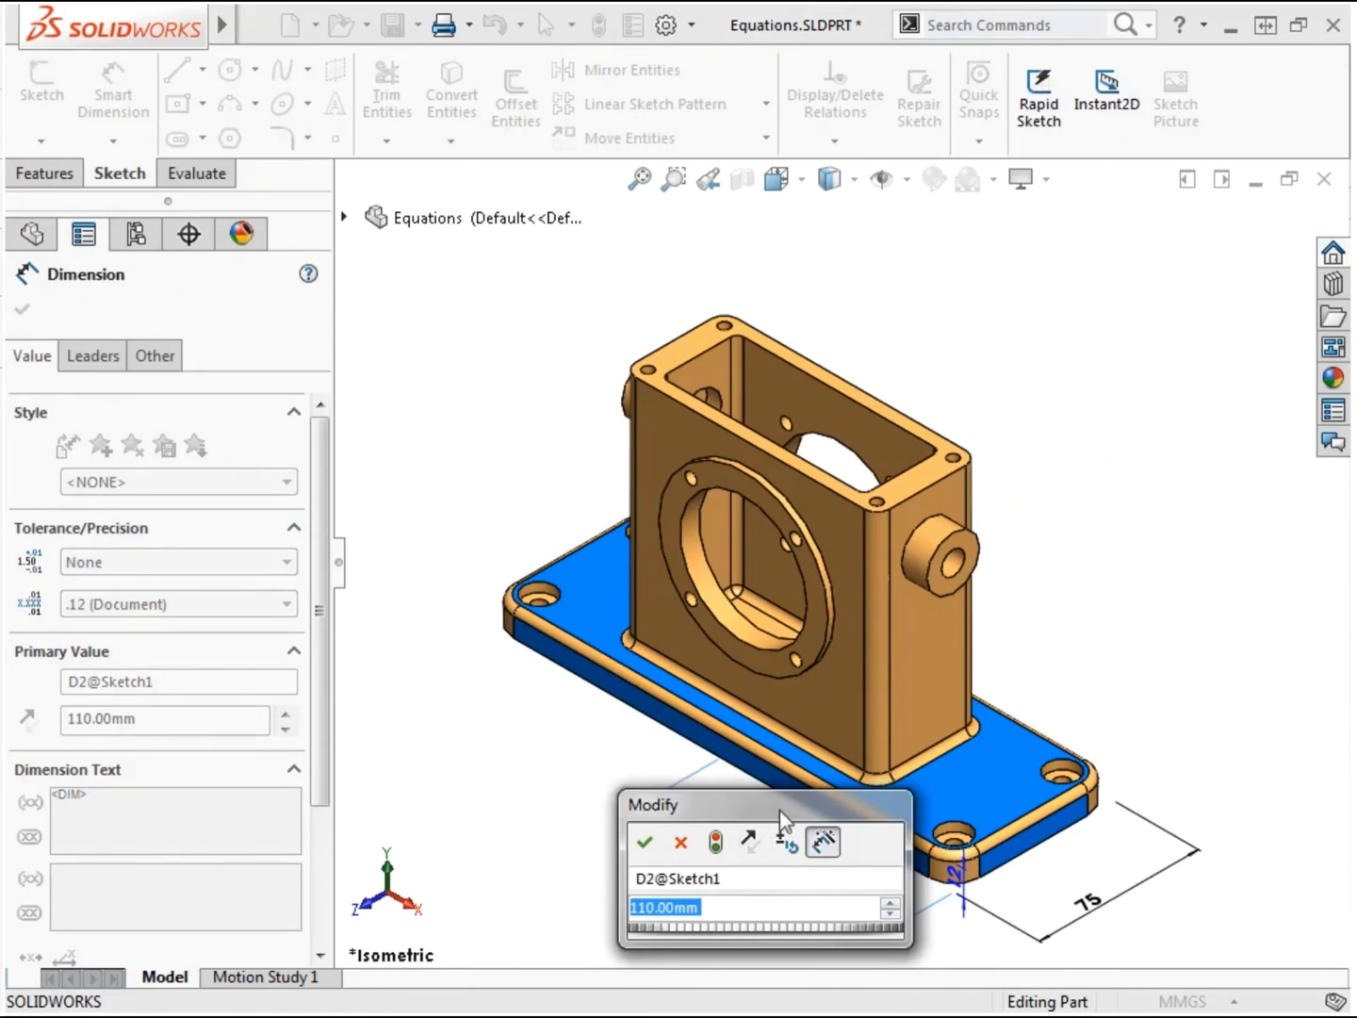
left_click_drag(765, 796, 483, 451)
type("=")
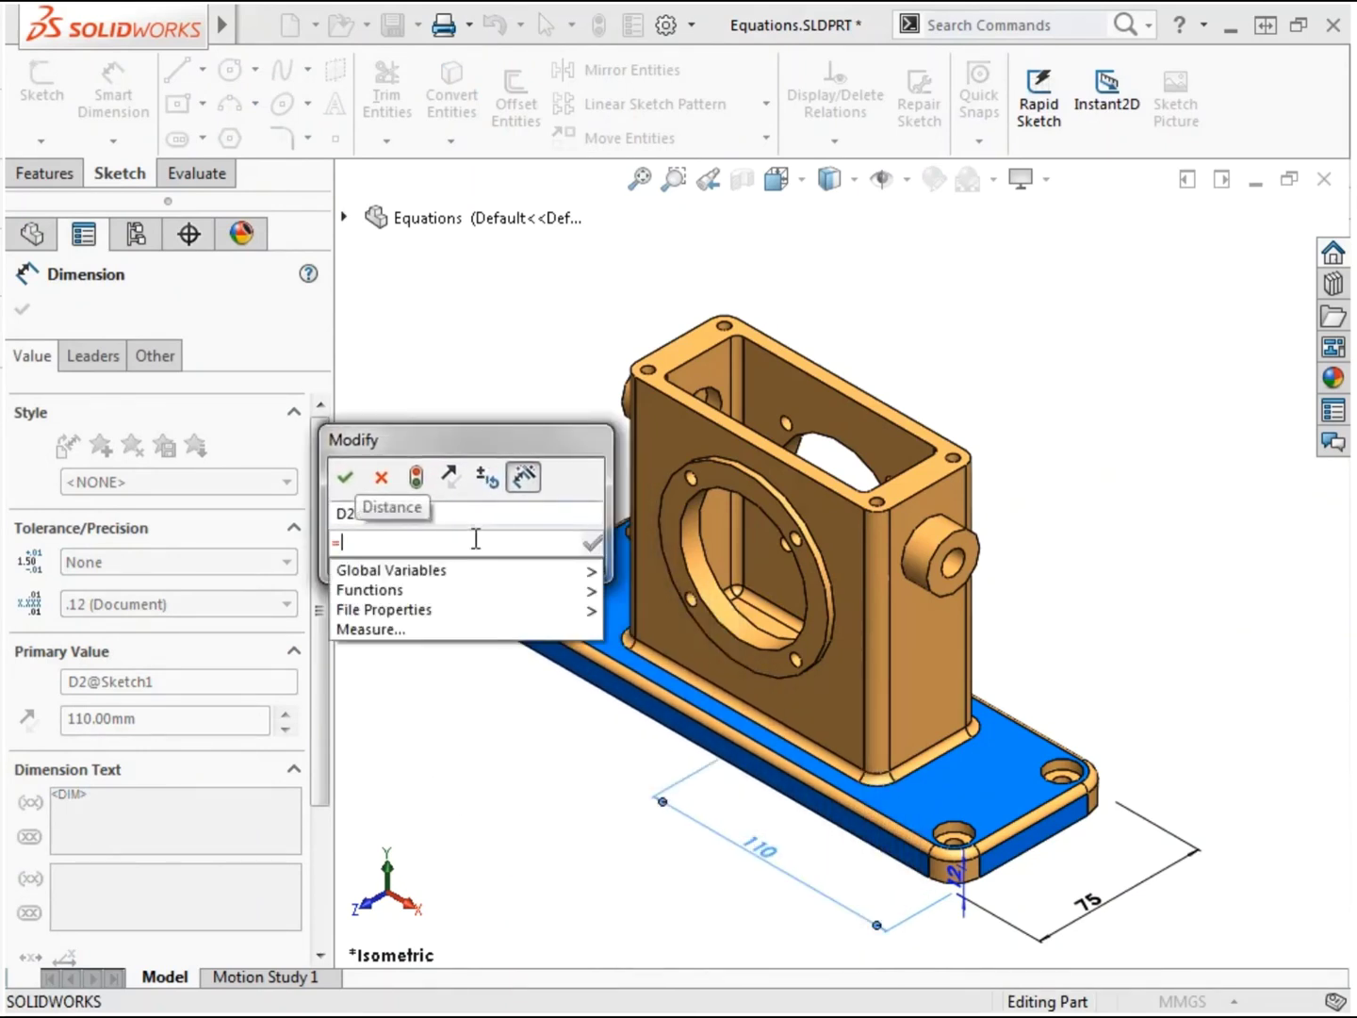
mouse_move(490, 577)
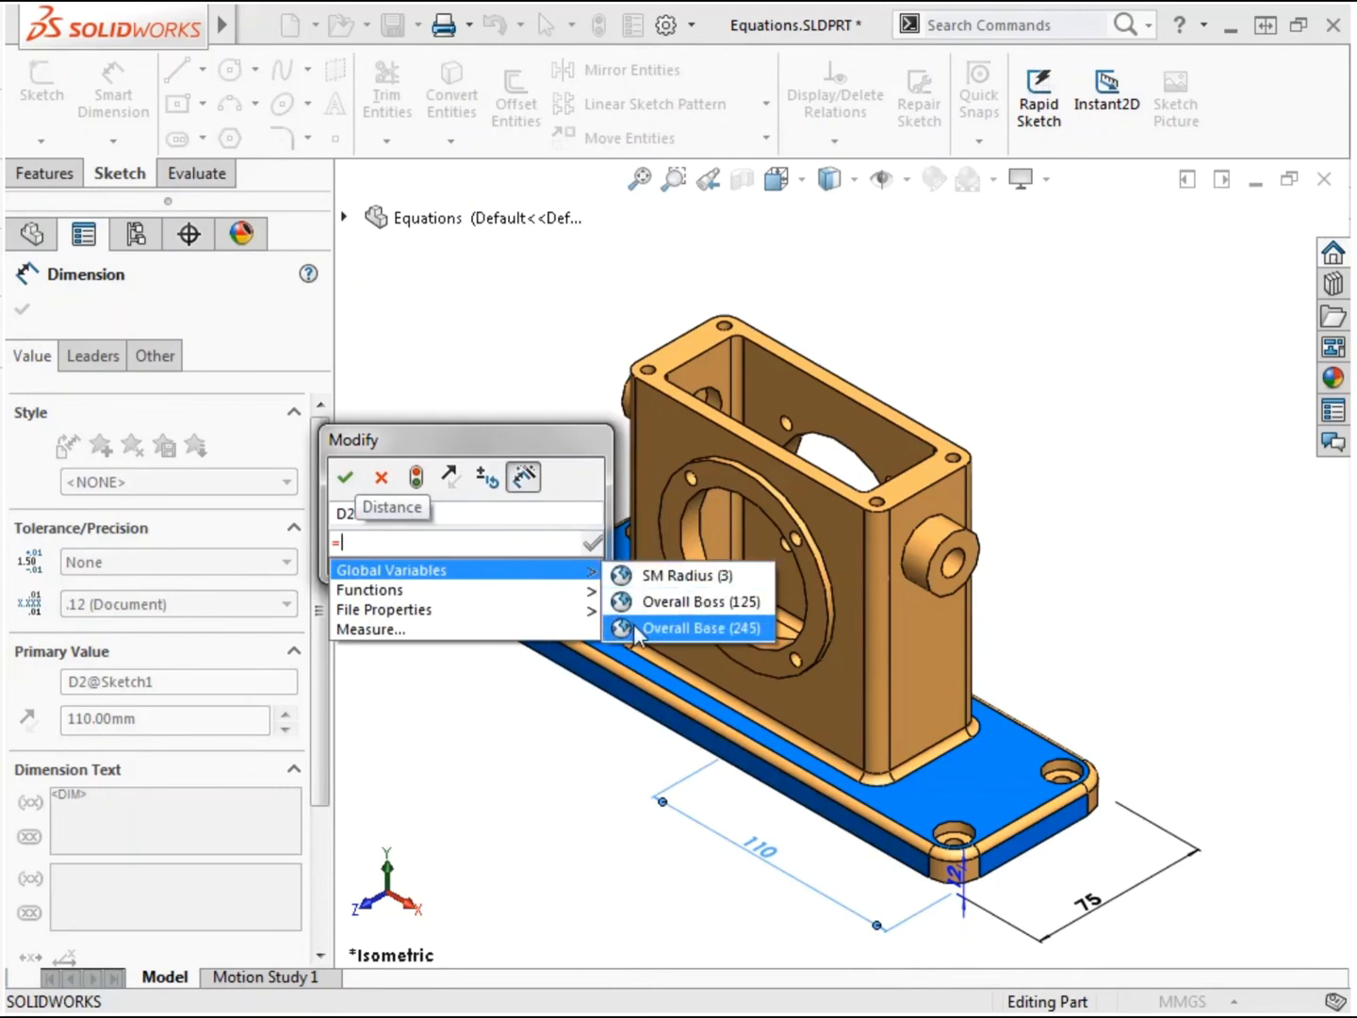
left_click(679, 627)
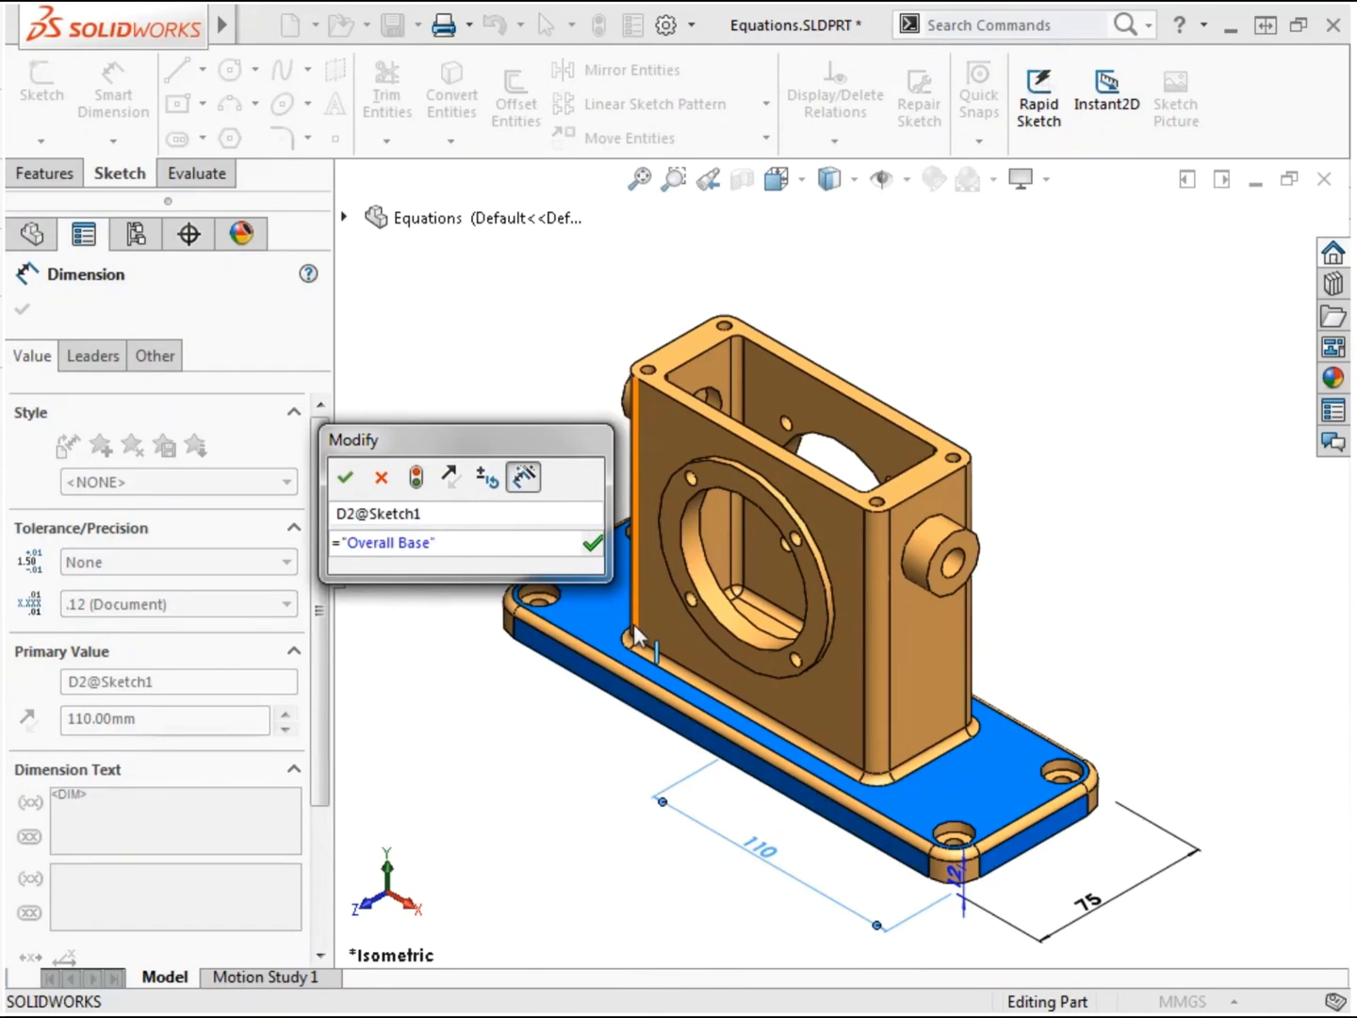
type("/2")
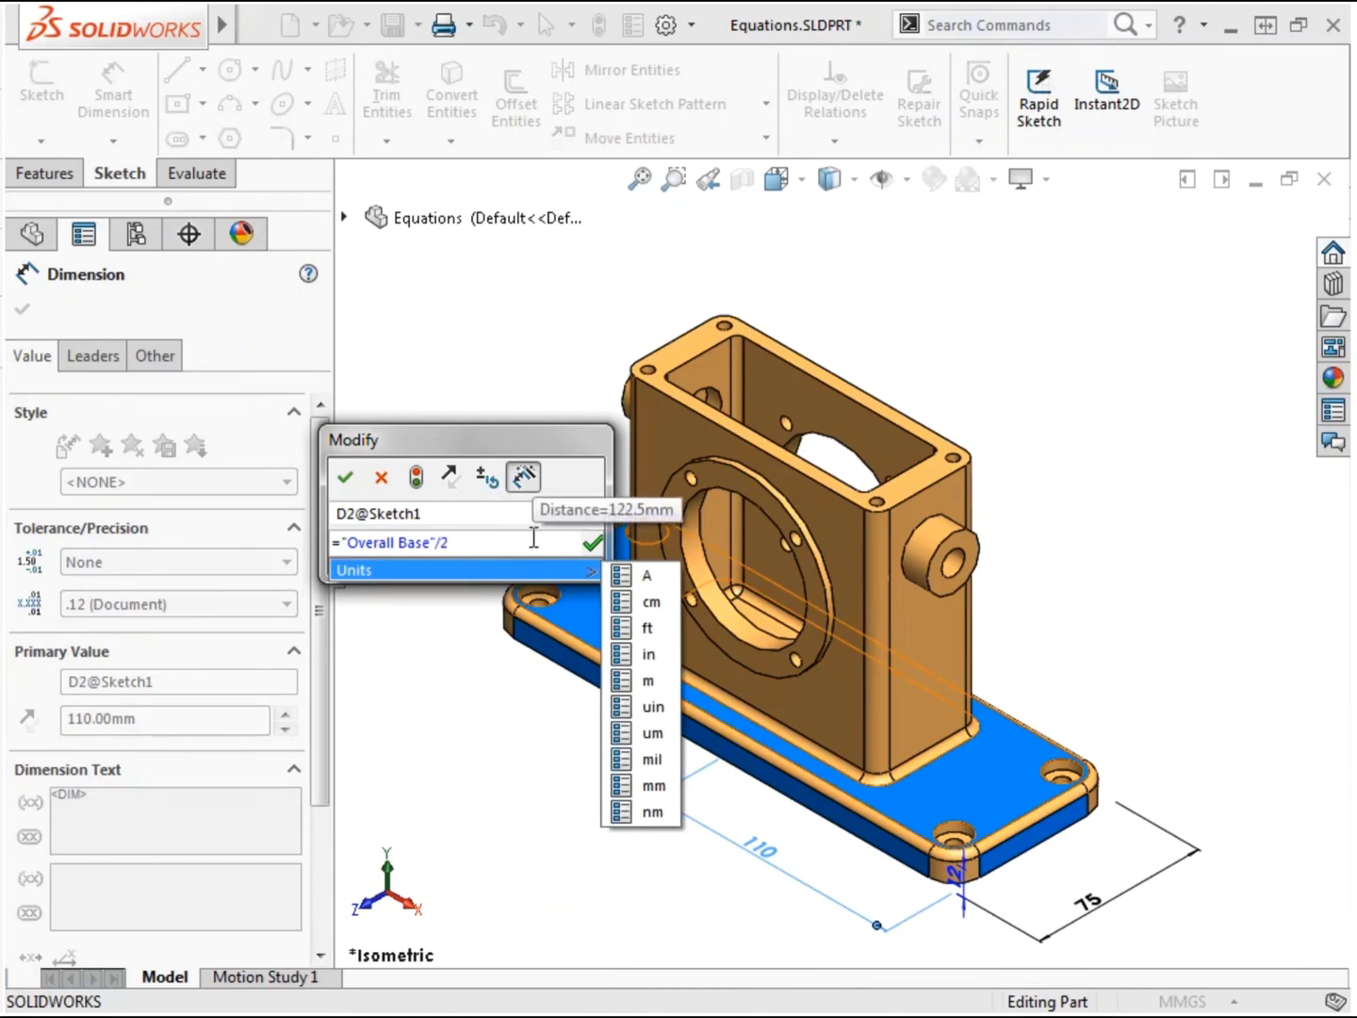
left_click(590, 543)
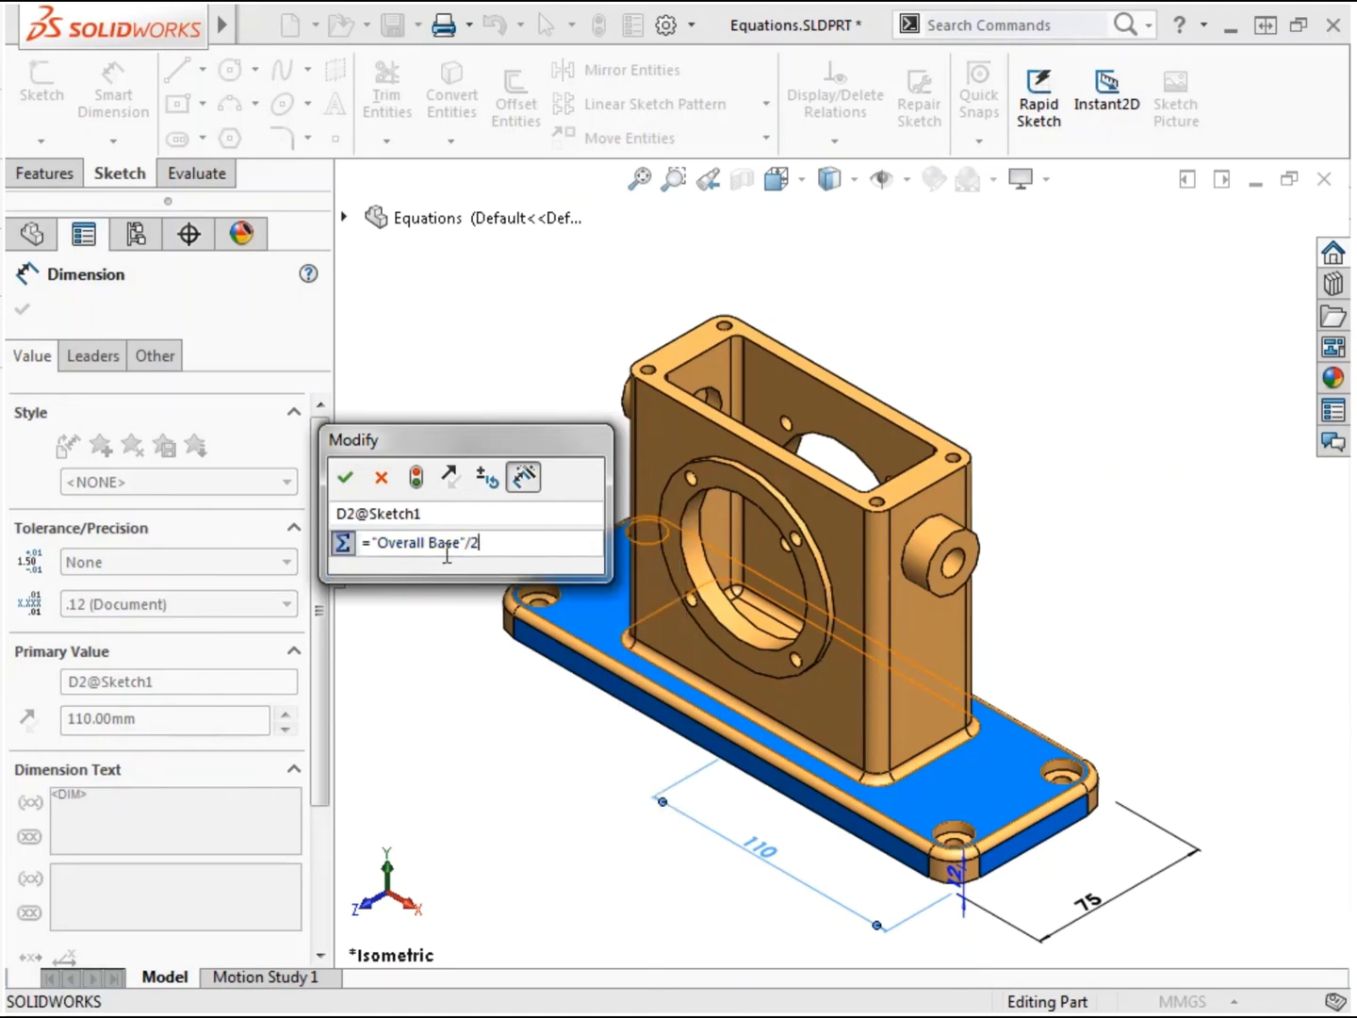
- Confirm the resulting 122.50 mm dimension and rebuild the part
left_click(345, 545)
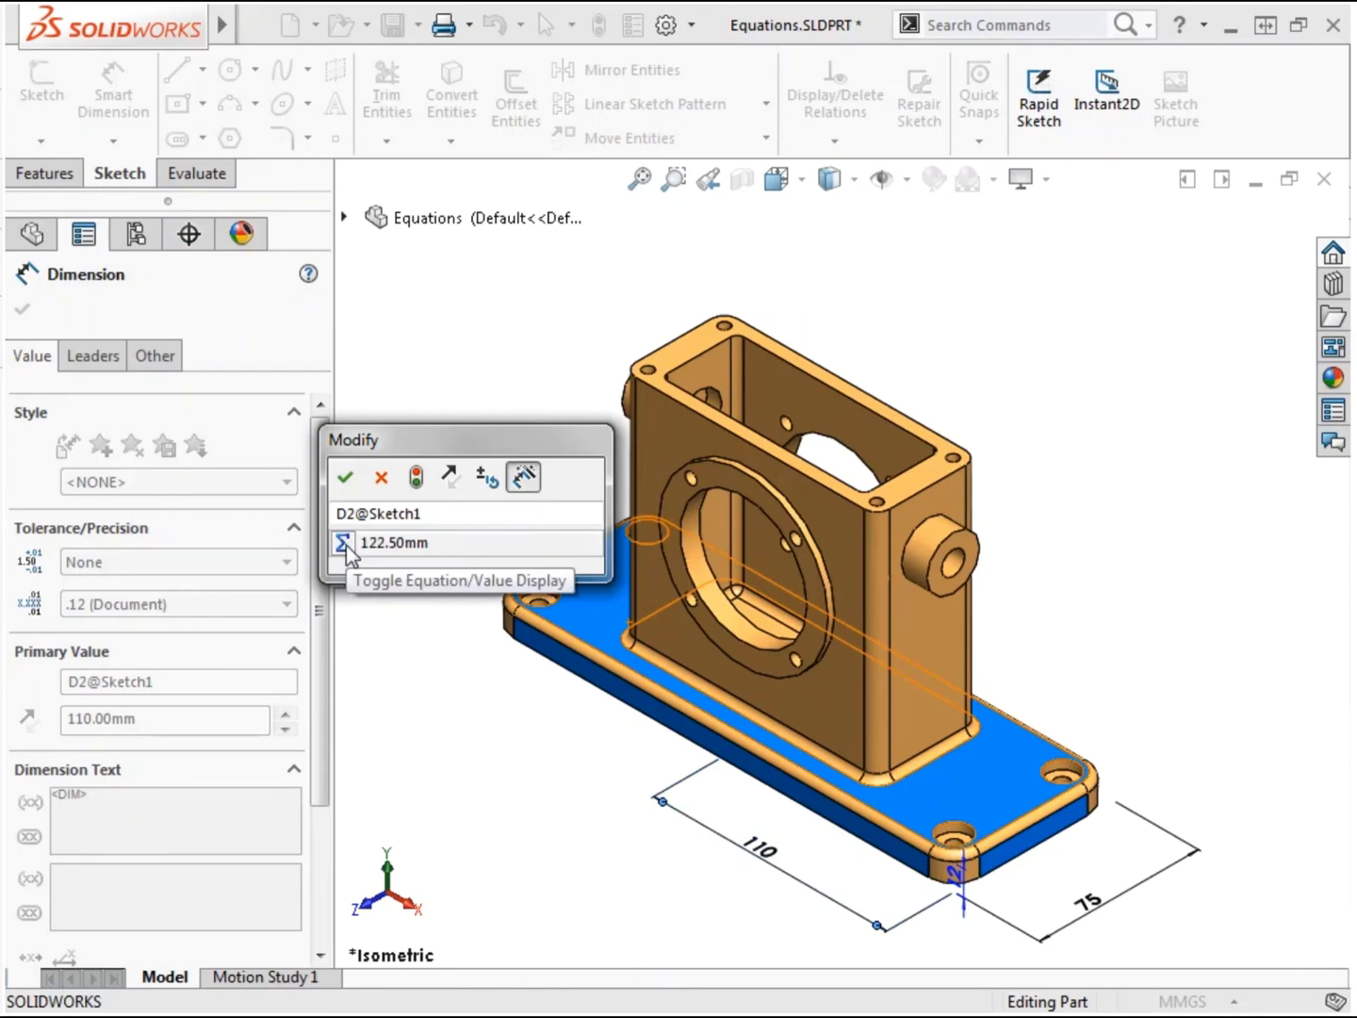
left_click(342, 543)
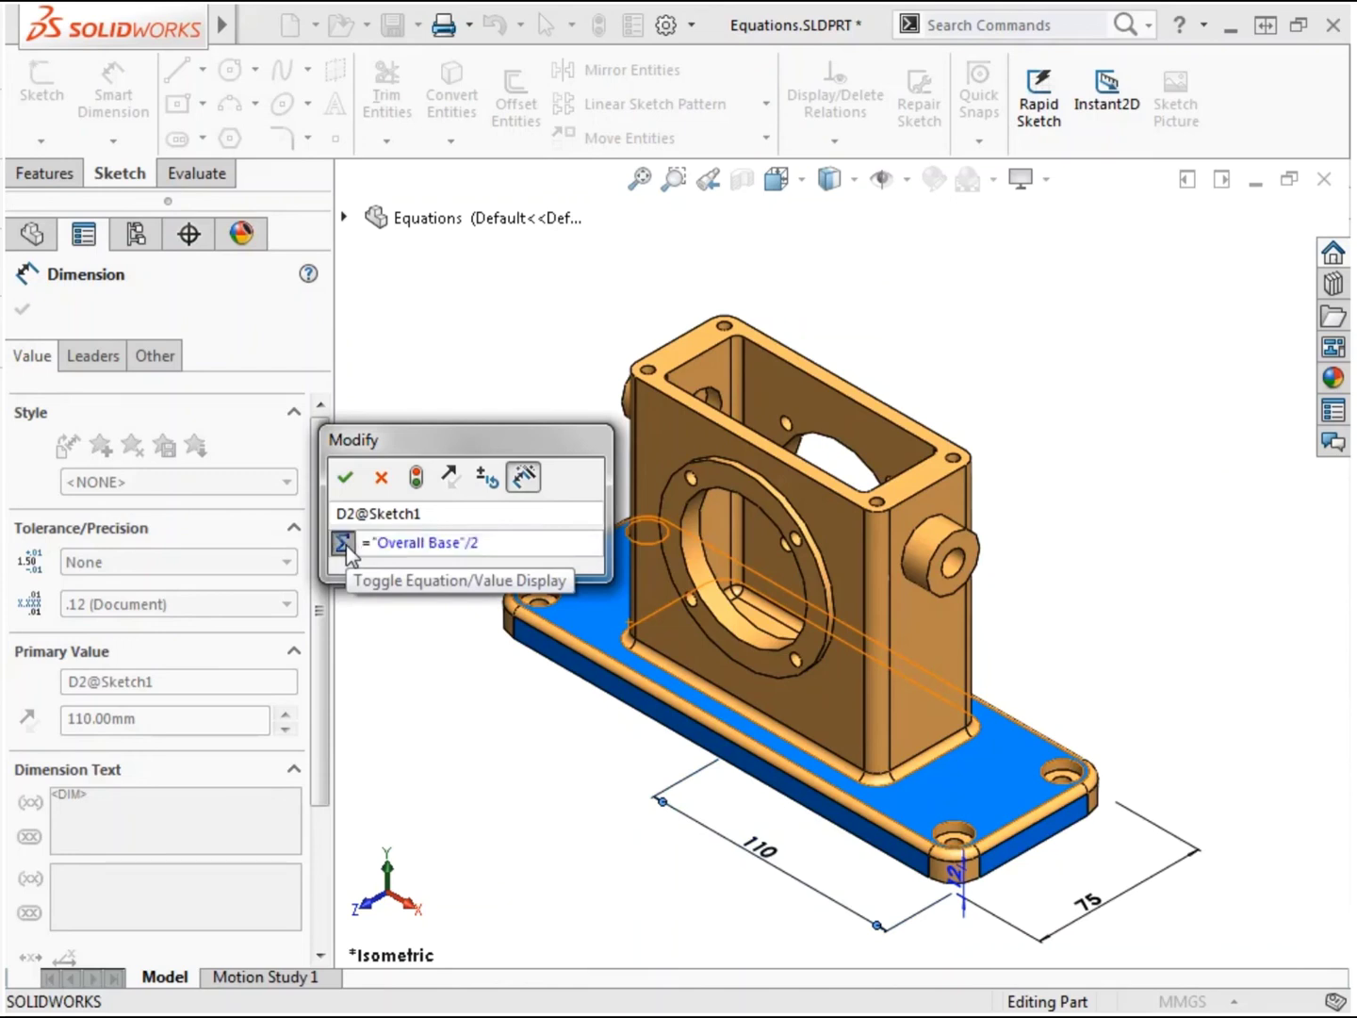
left_click(345, 476)
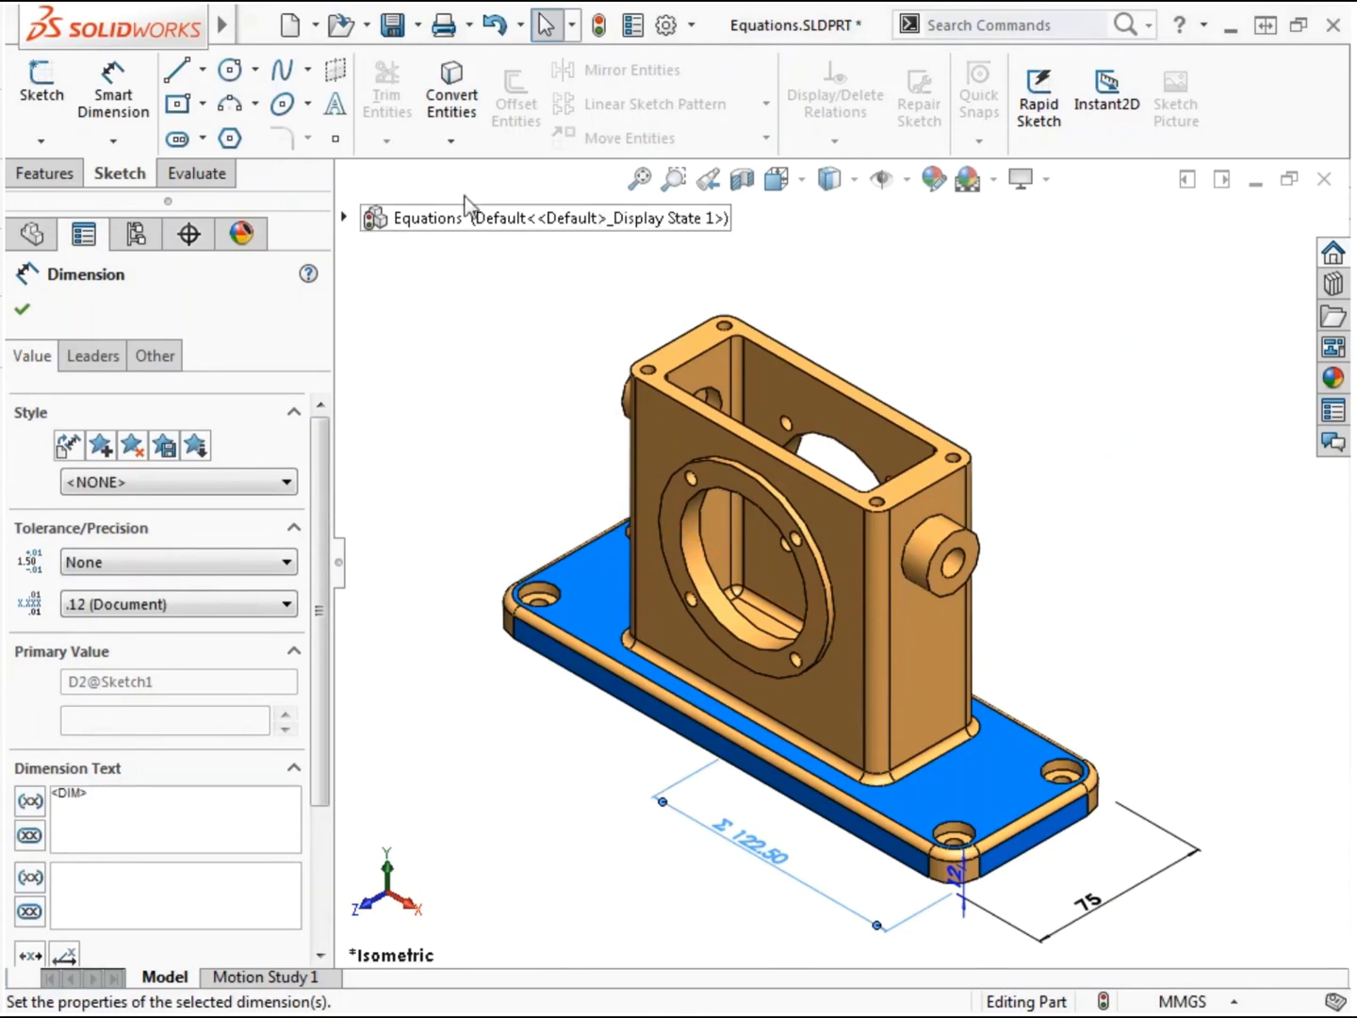
left_click(594, 27)
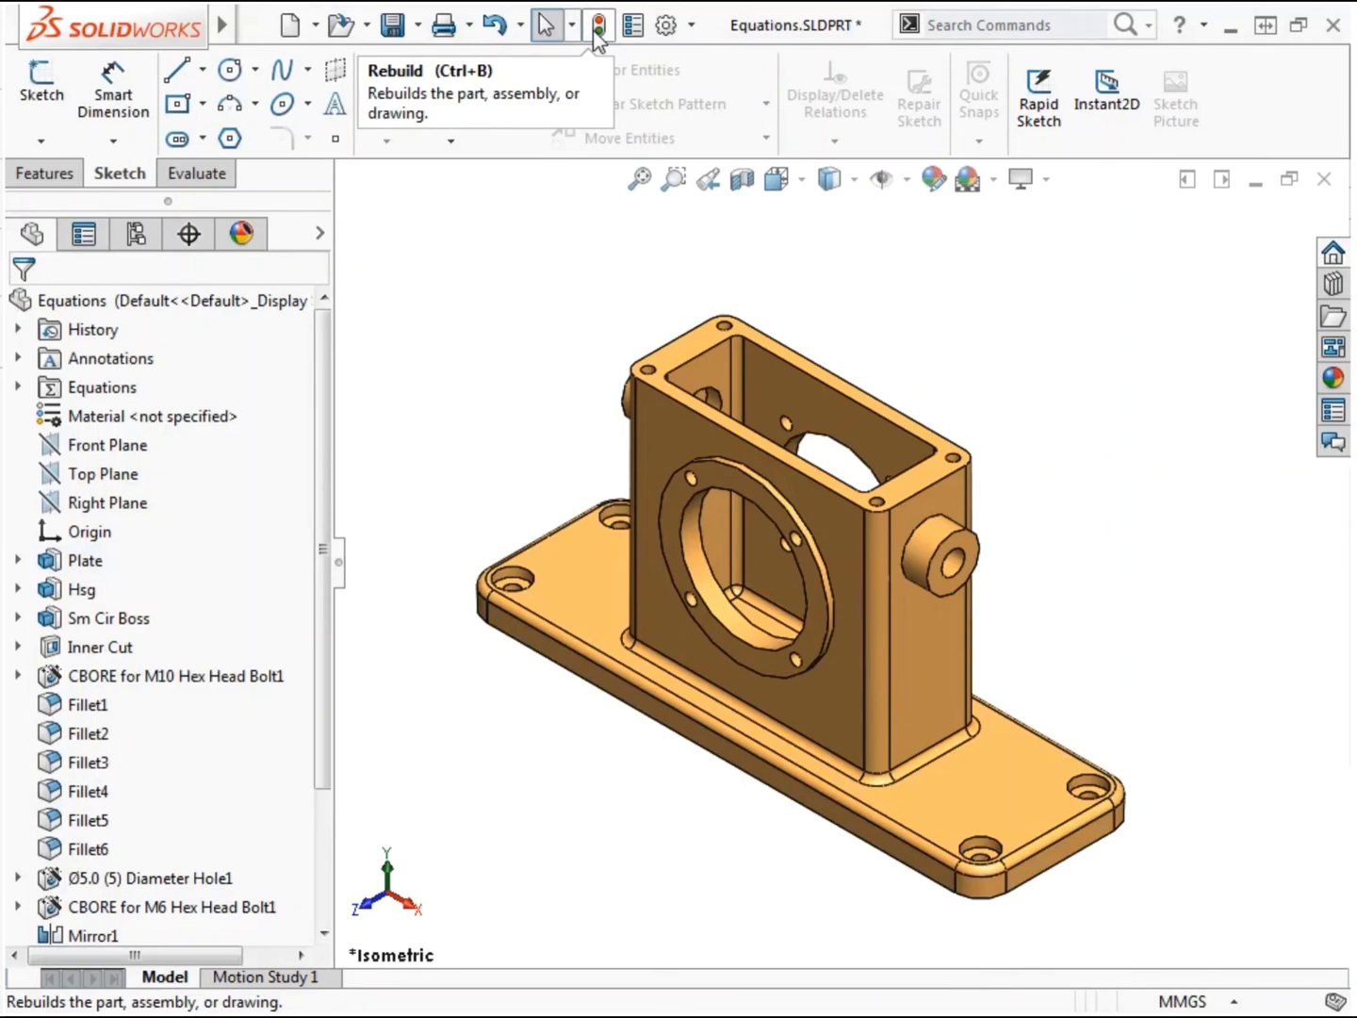
- Drive the Hsg feature's 60 dimension with "Overall Boss"/2, giving 62.50 mm, and rebuild
double_click(819, 516)
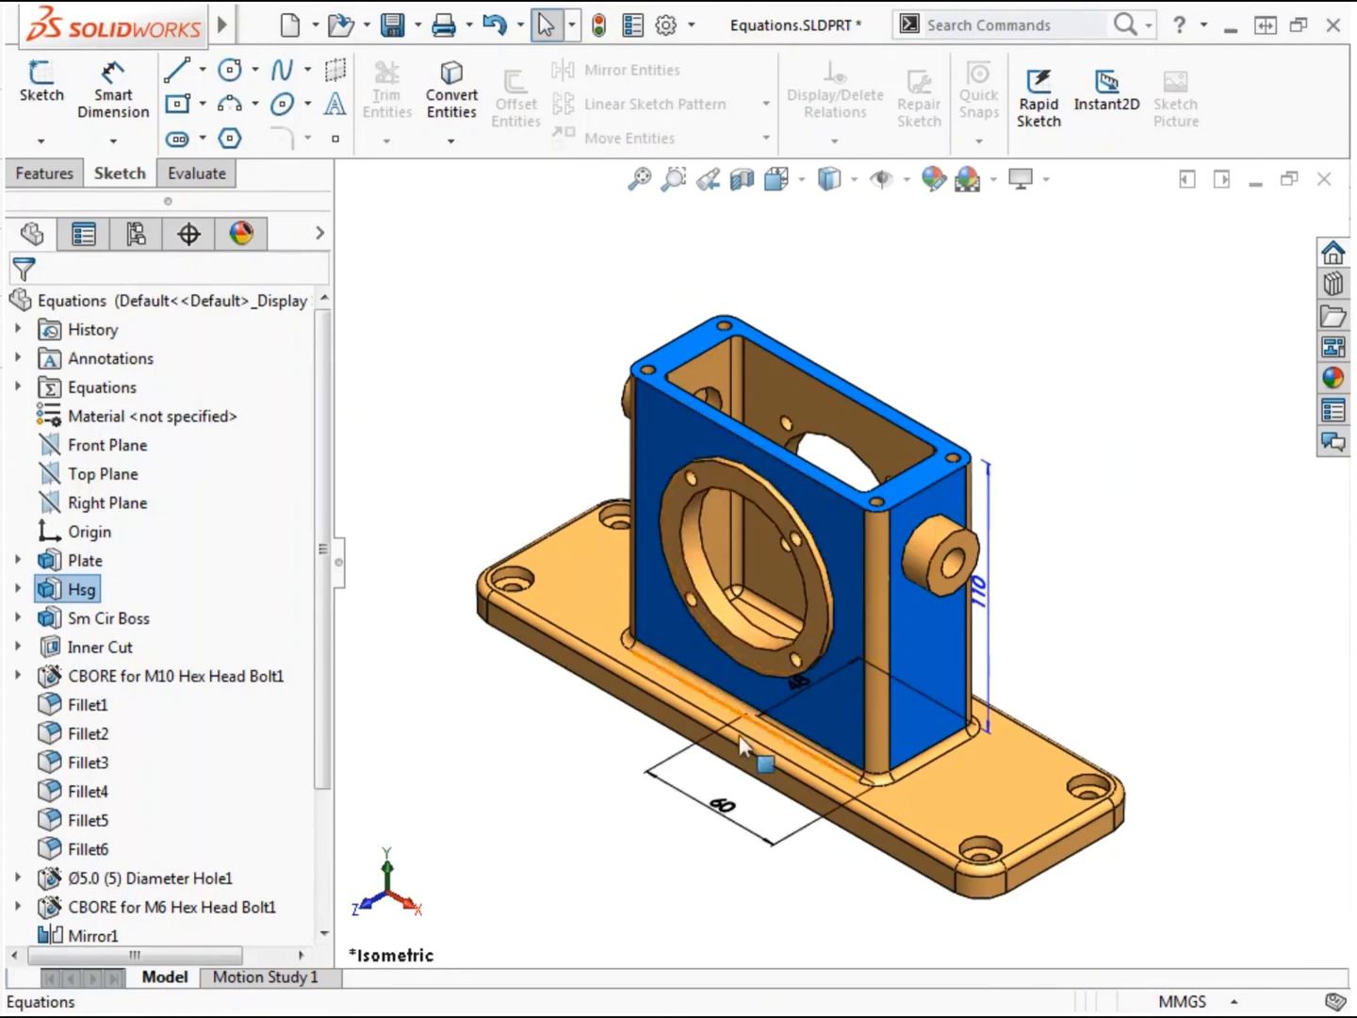
double_click(722, 812)
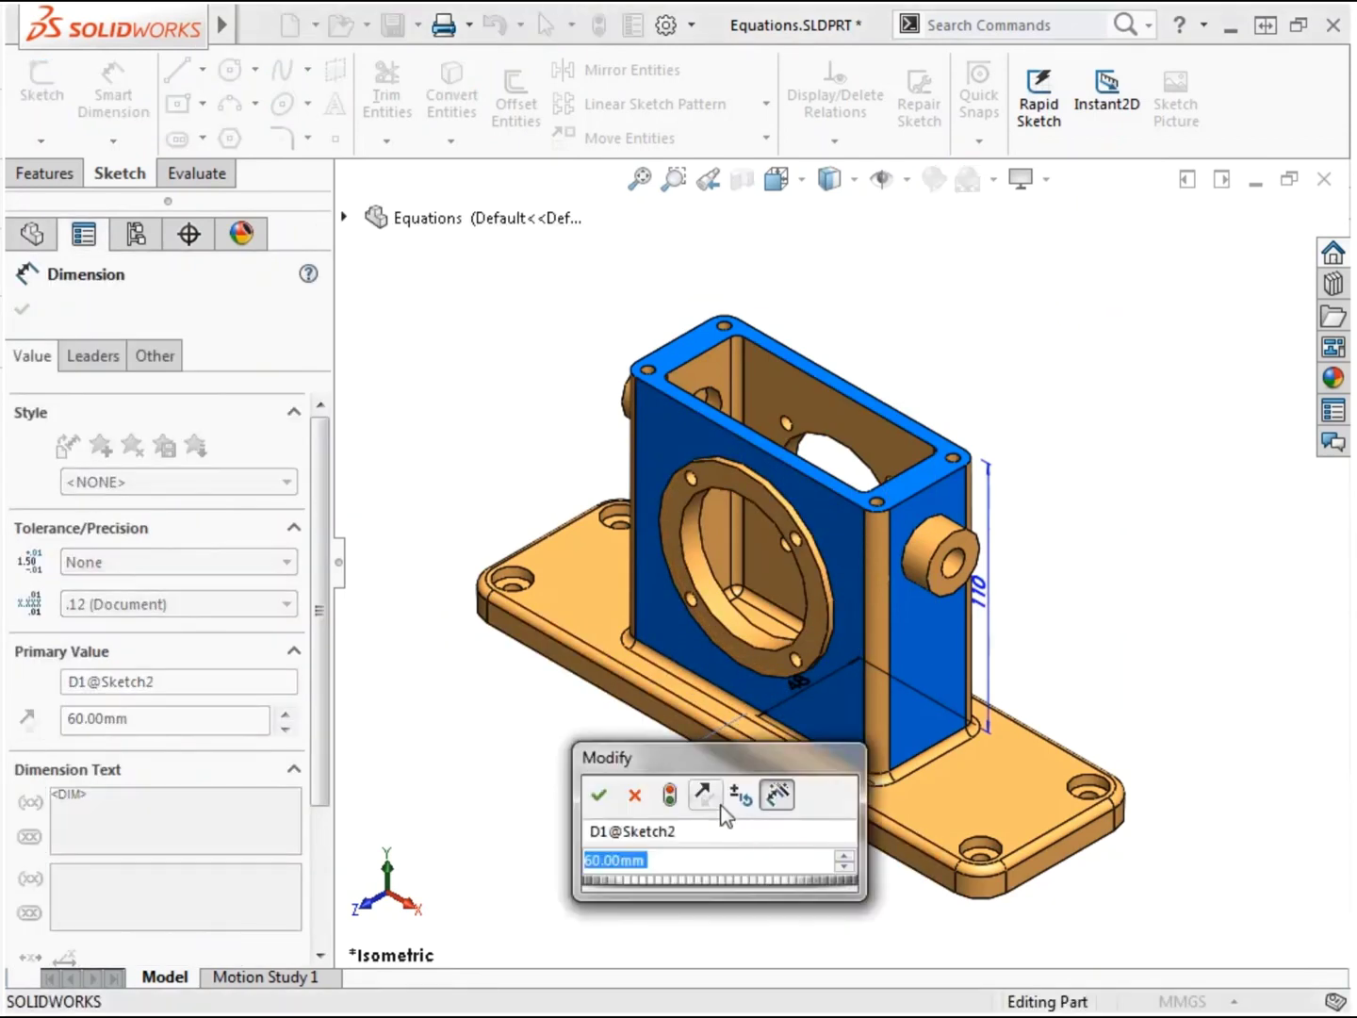
left_click_drag(706, 757, 465, 462)
type("=")
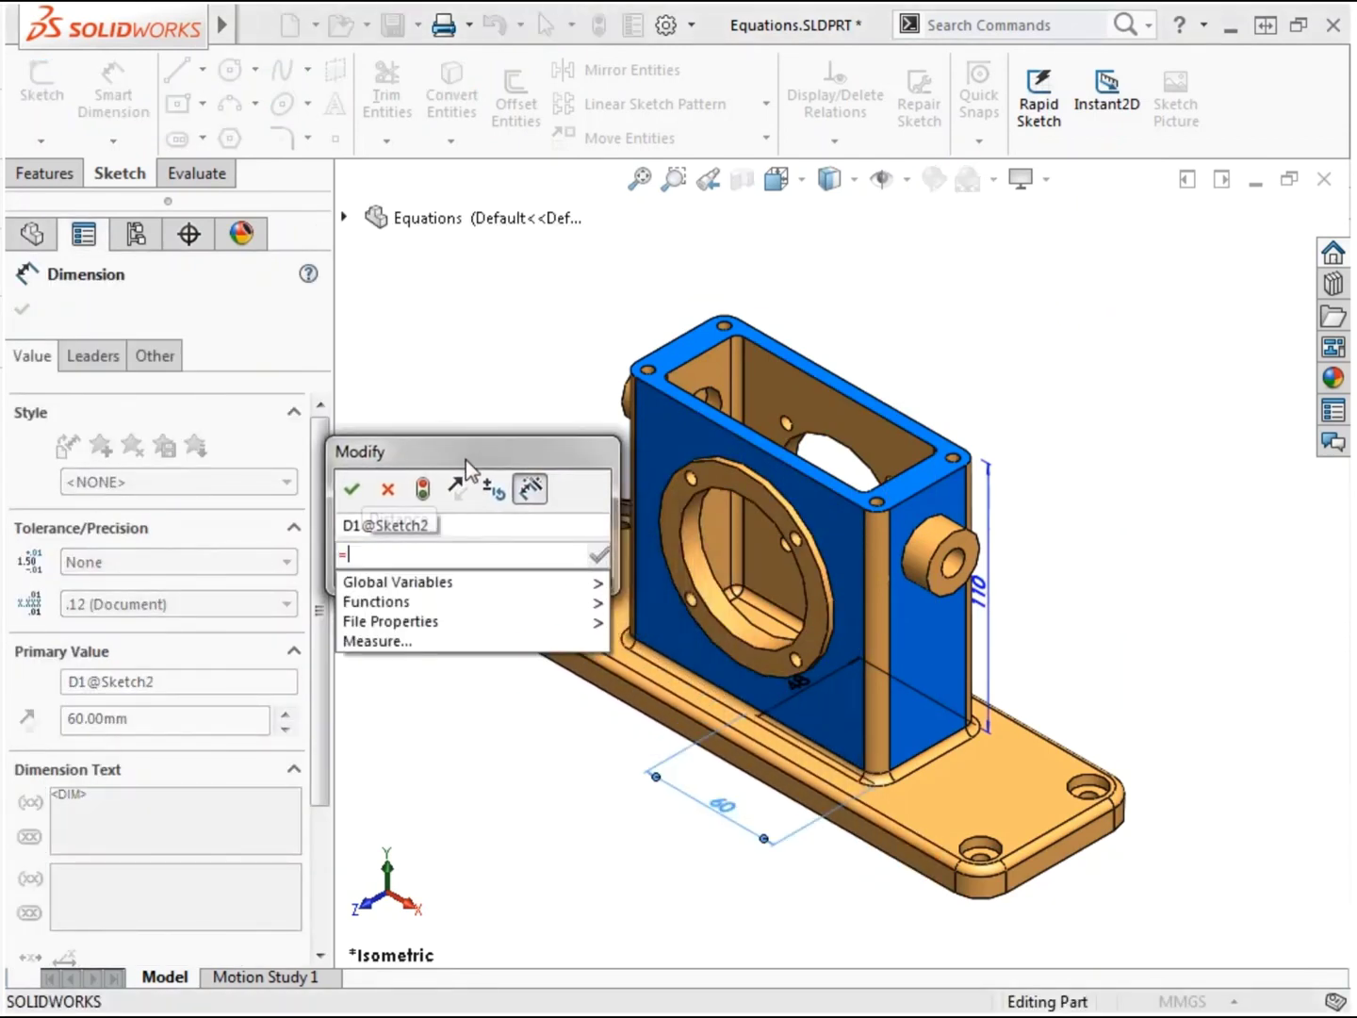
mouse_move(506, 584)
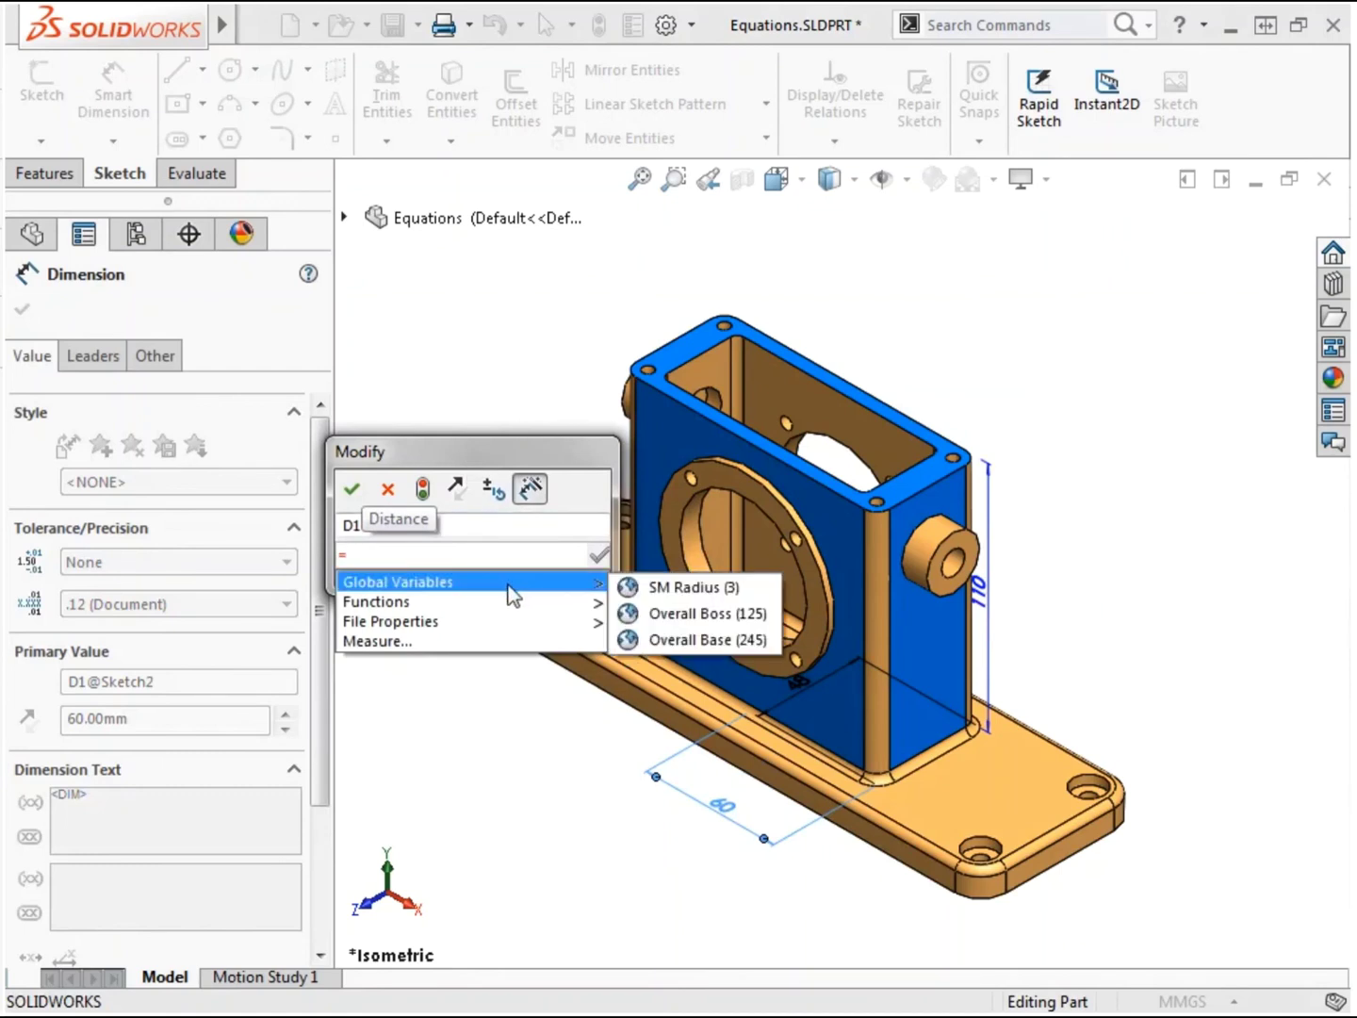
left_click(701, 616)
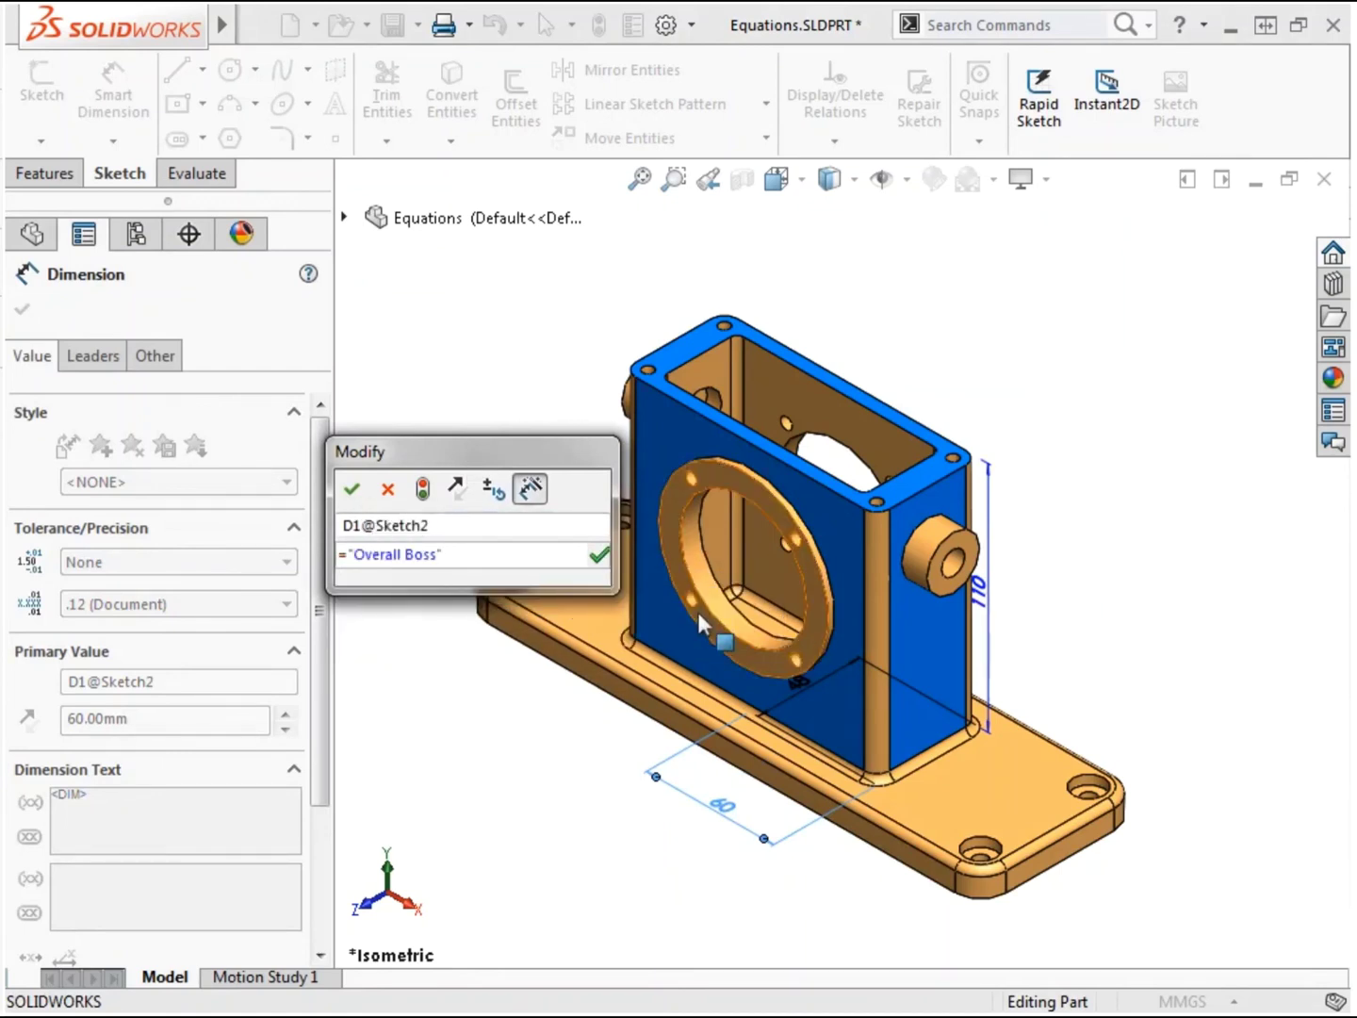
type("/2")
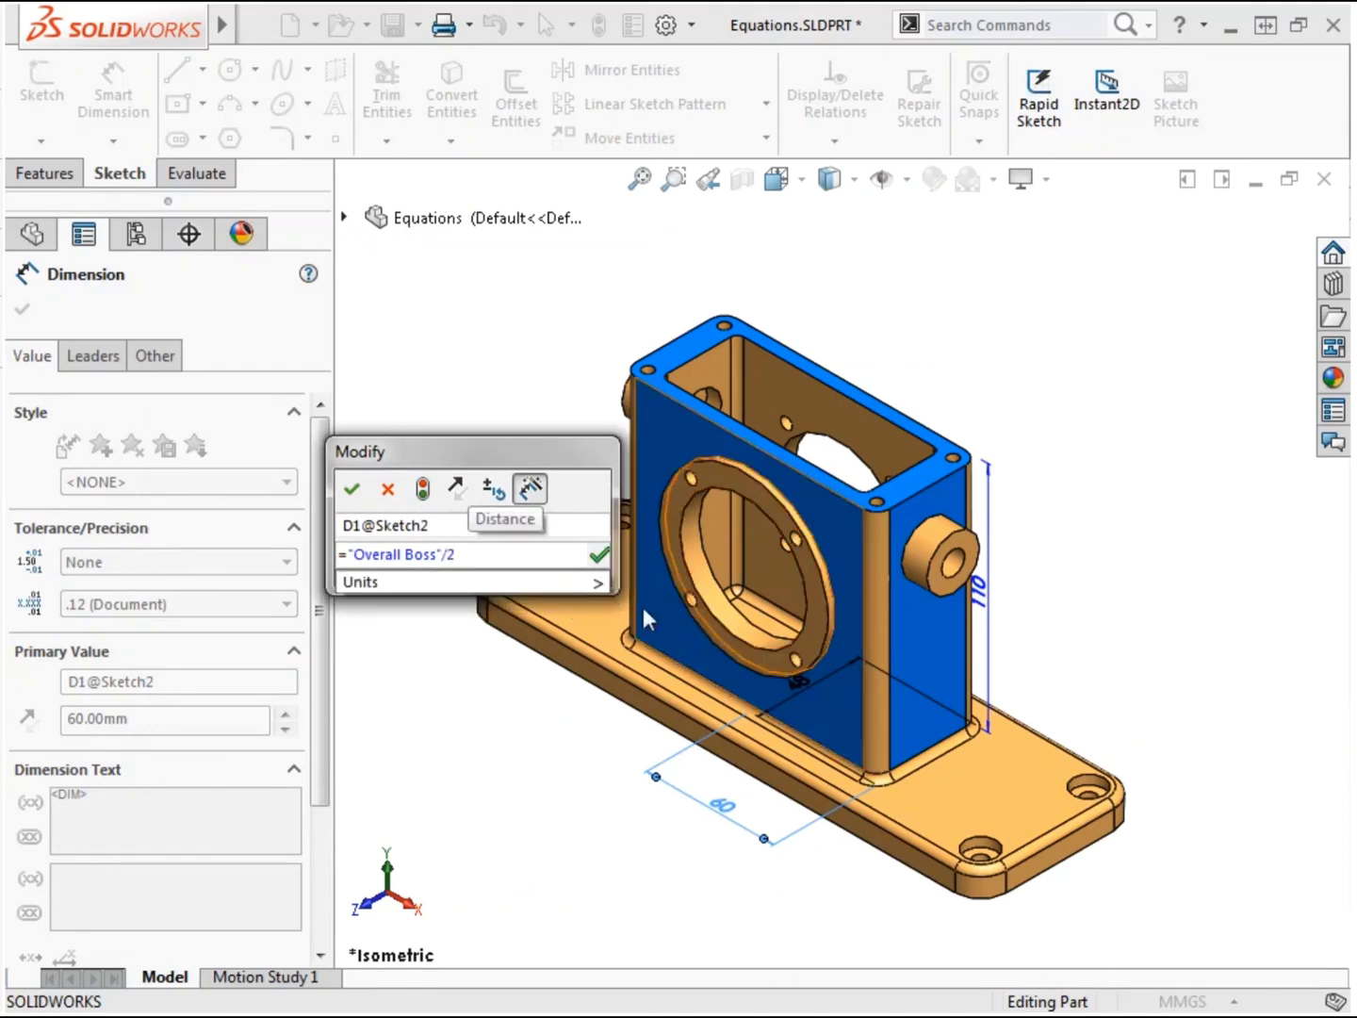
key("Return")
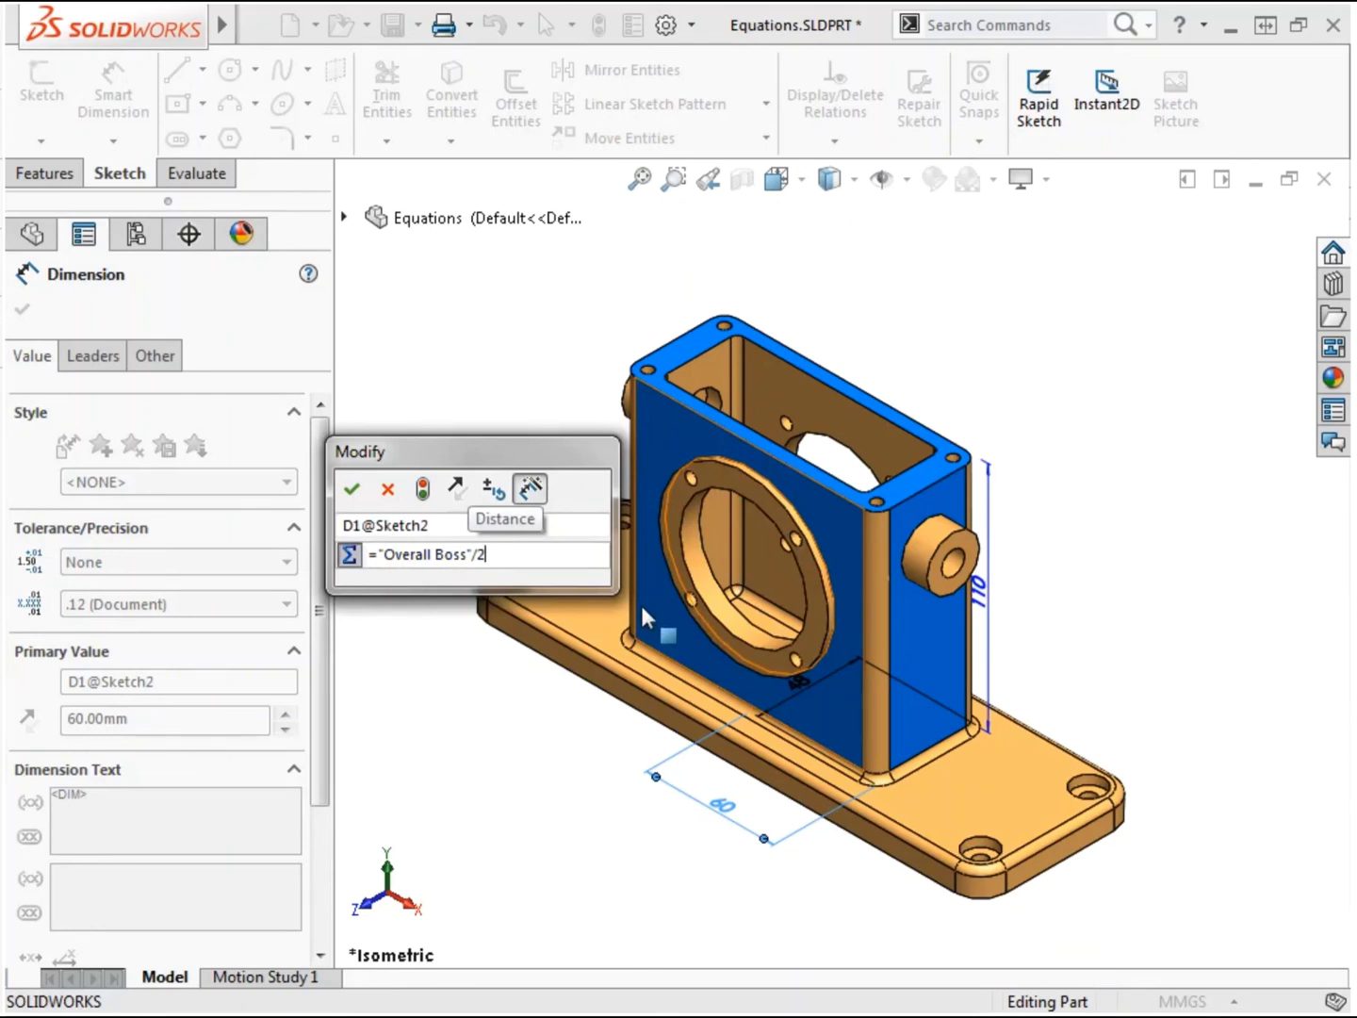
key("Return")
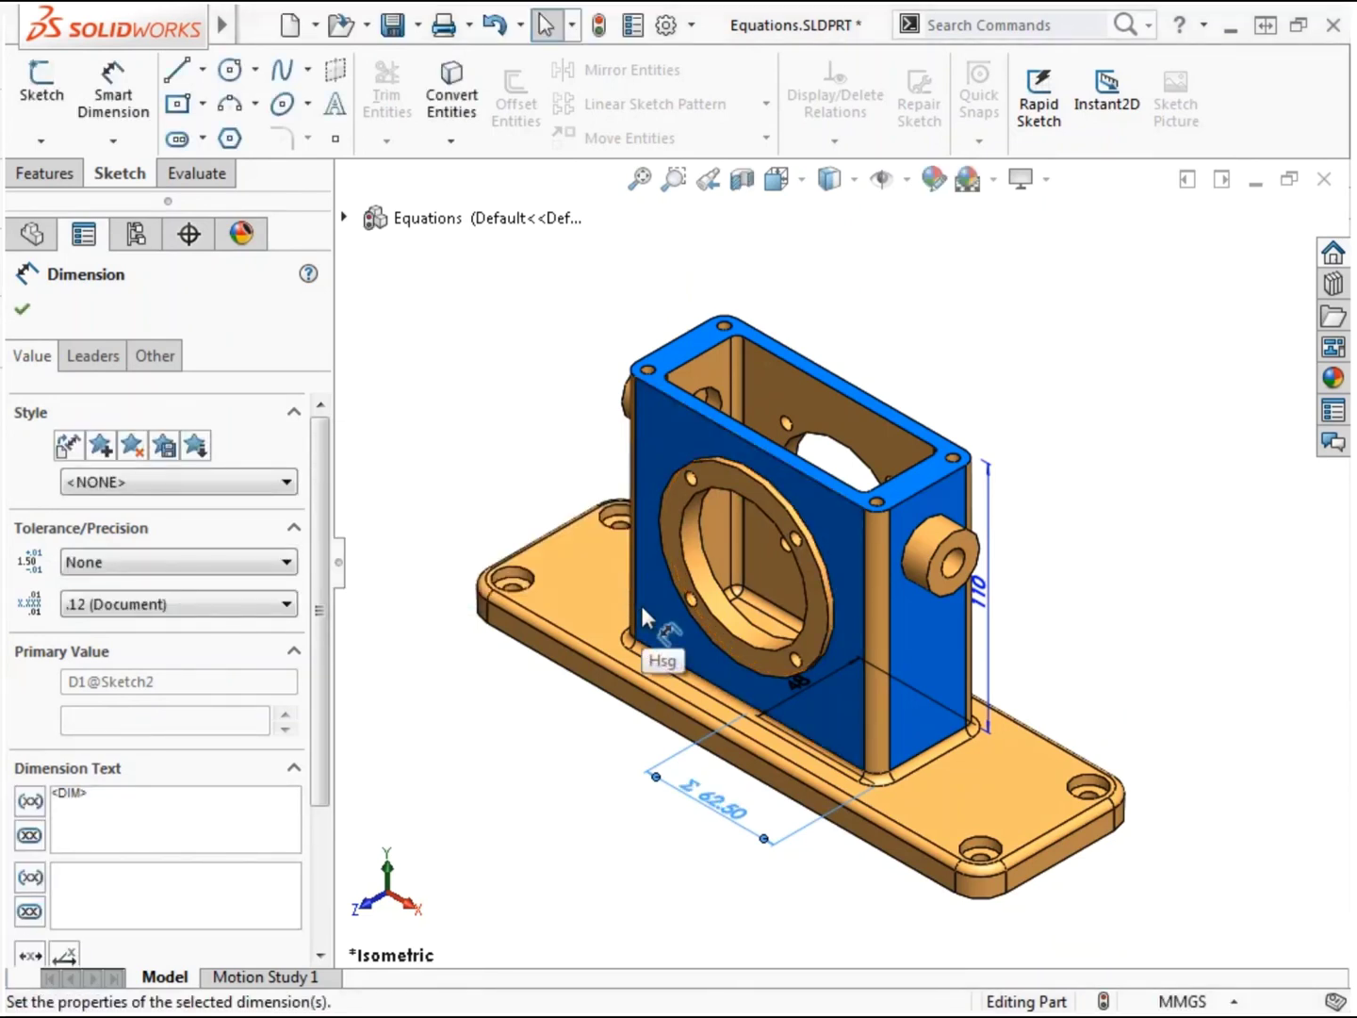
left_click(600, 39)
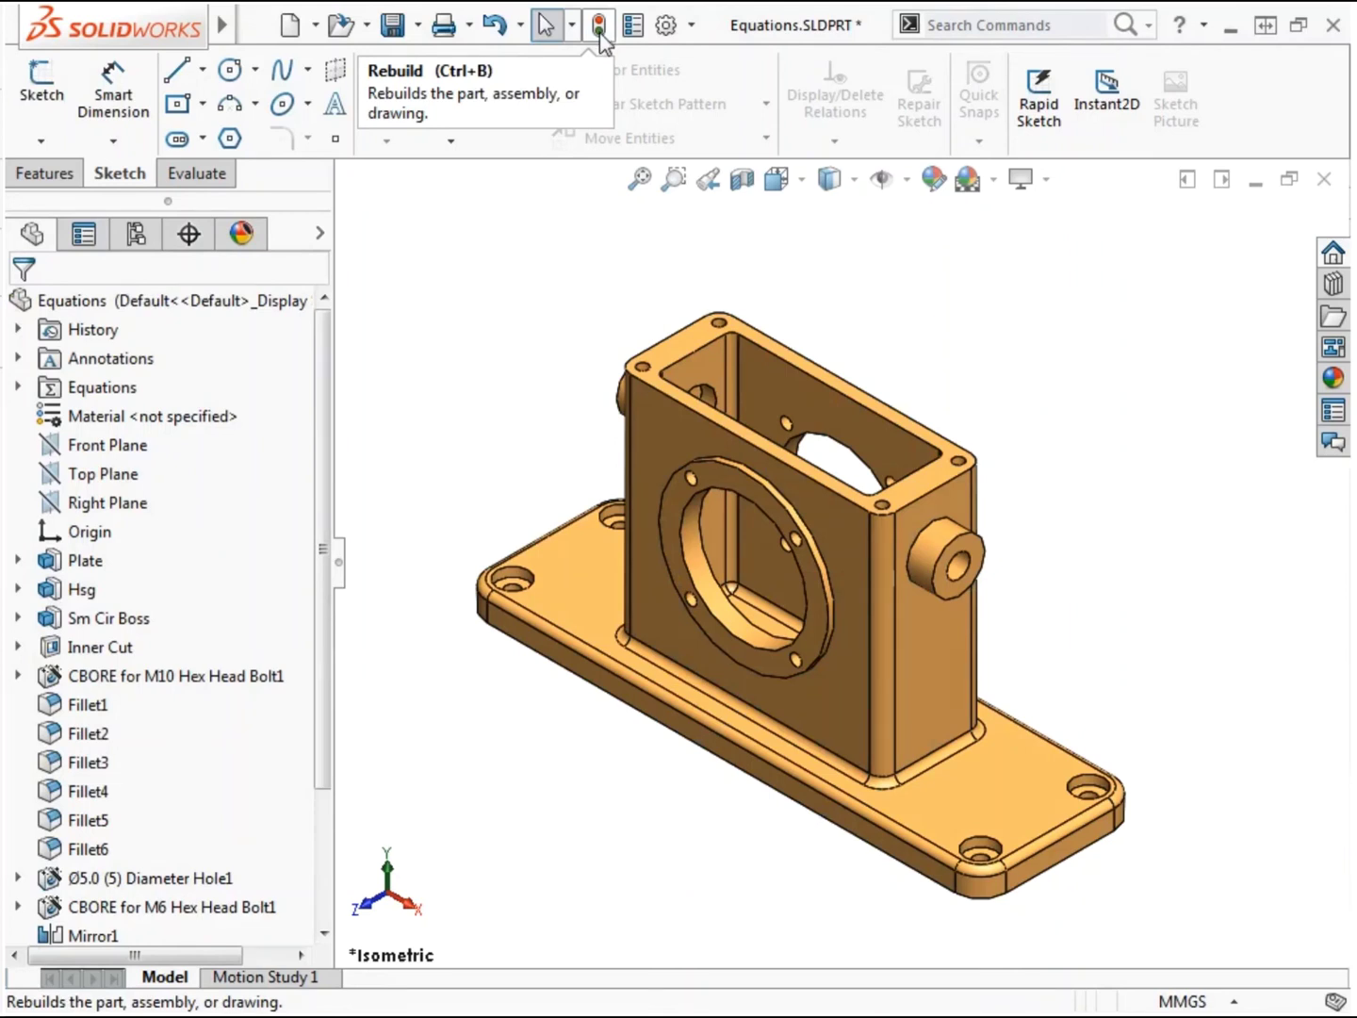
- In the equations manager, change Overall Boss to 135 and Overall Base to 225
right_click(119, 394)
left_click(269, 410)
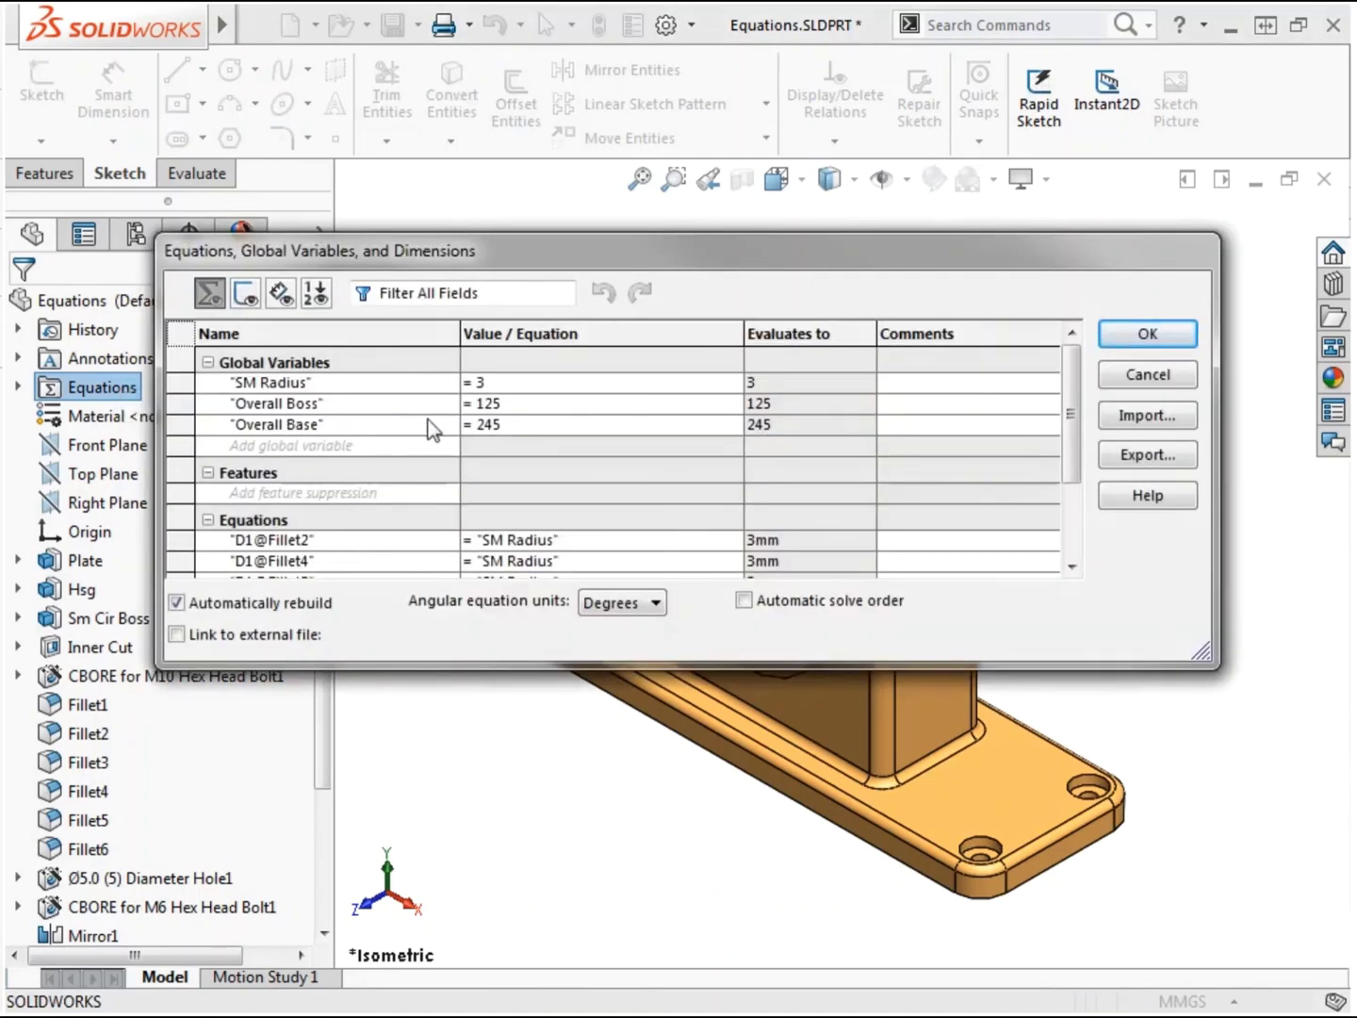
left_click(510, 402)
key("BackSpace")
key("BackSpace")
type("35")
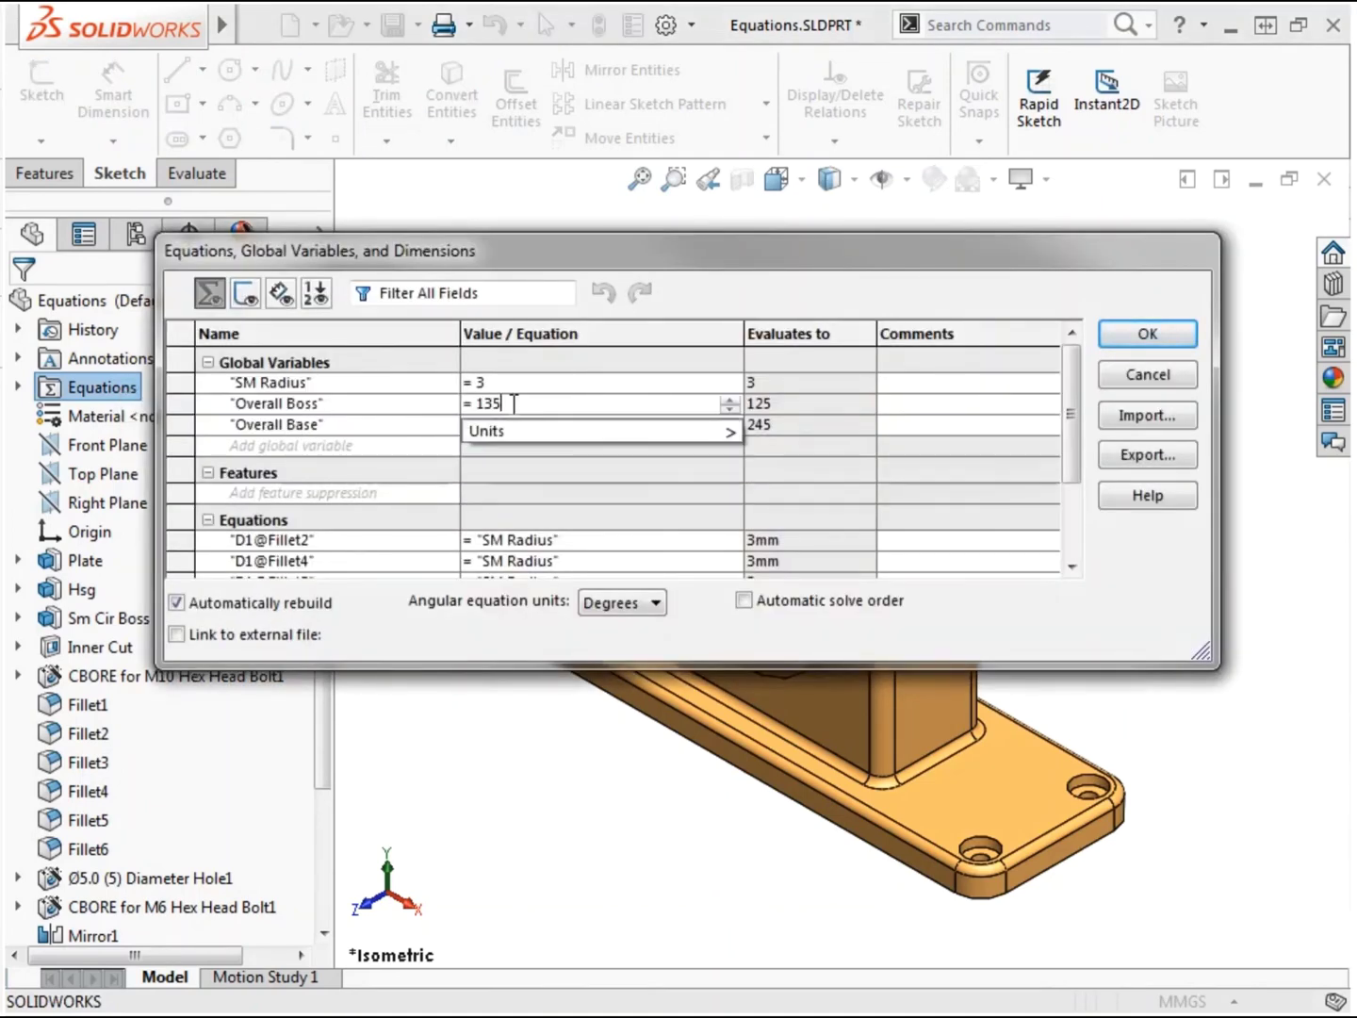
key("Tab")
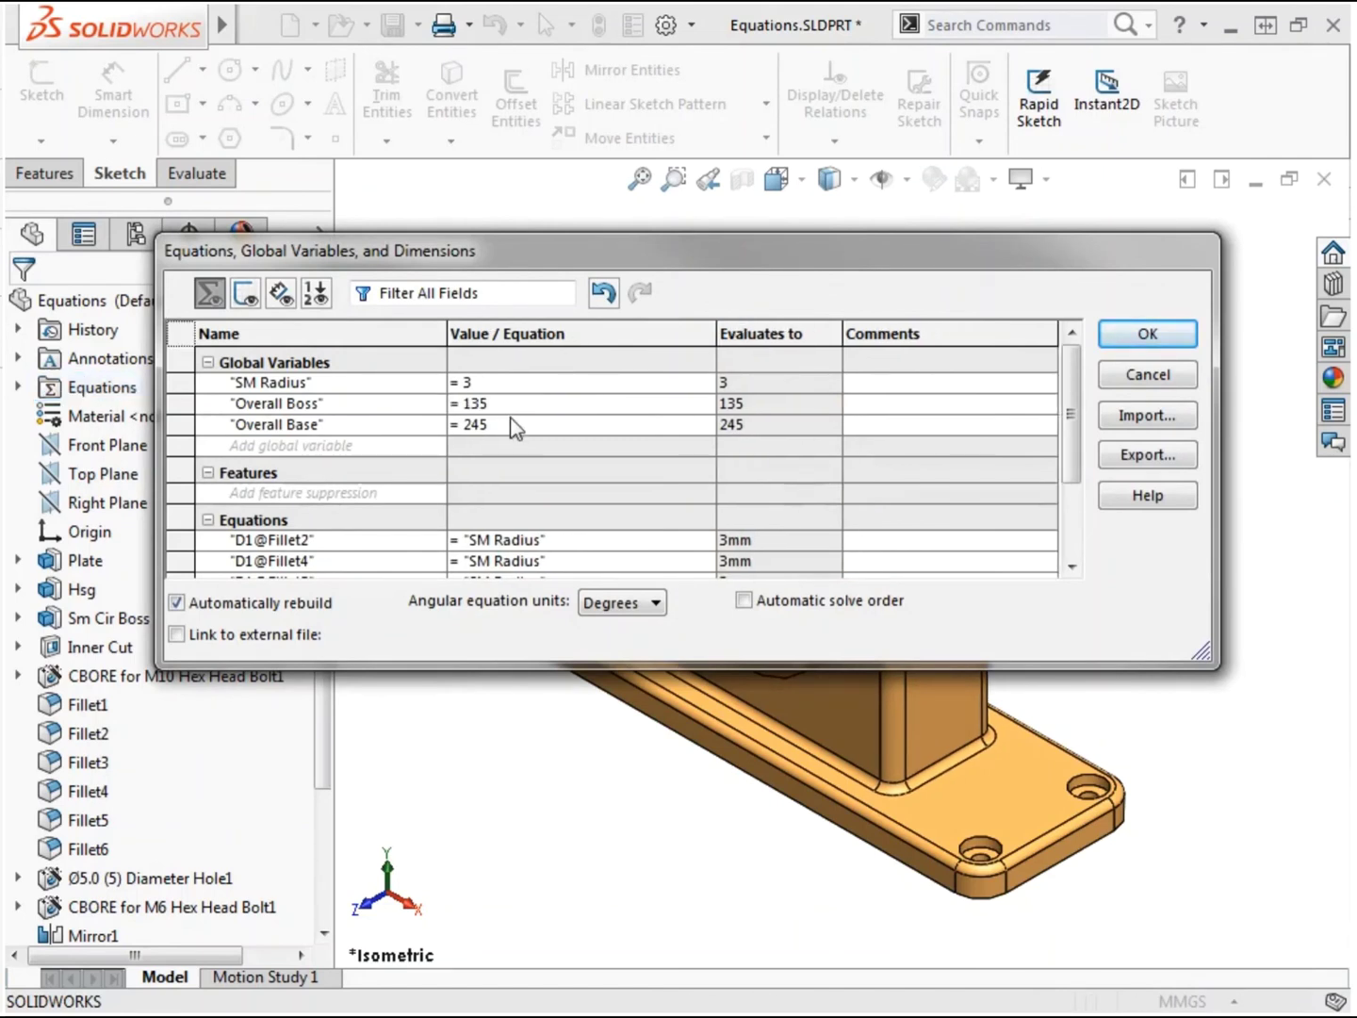
left_click(514, 427)
key("BackSpace")
key("BackSpace")
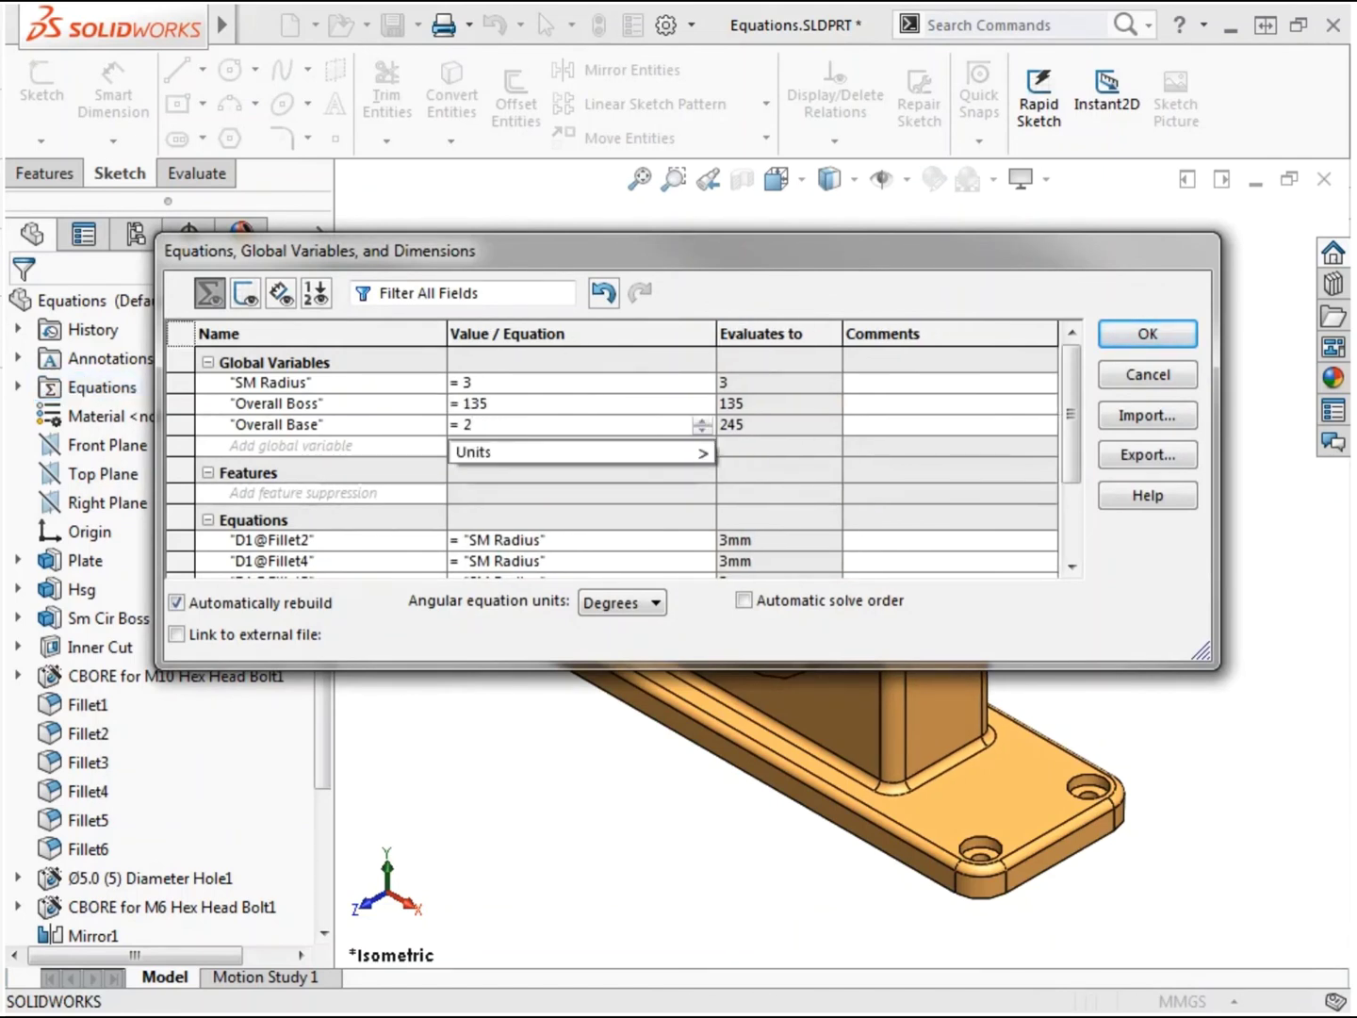
type("25")
key("Tab")
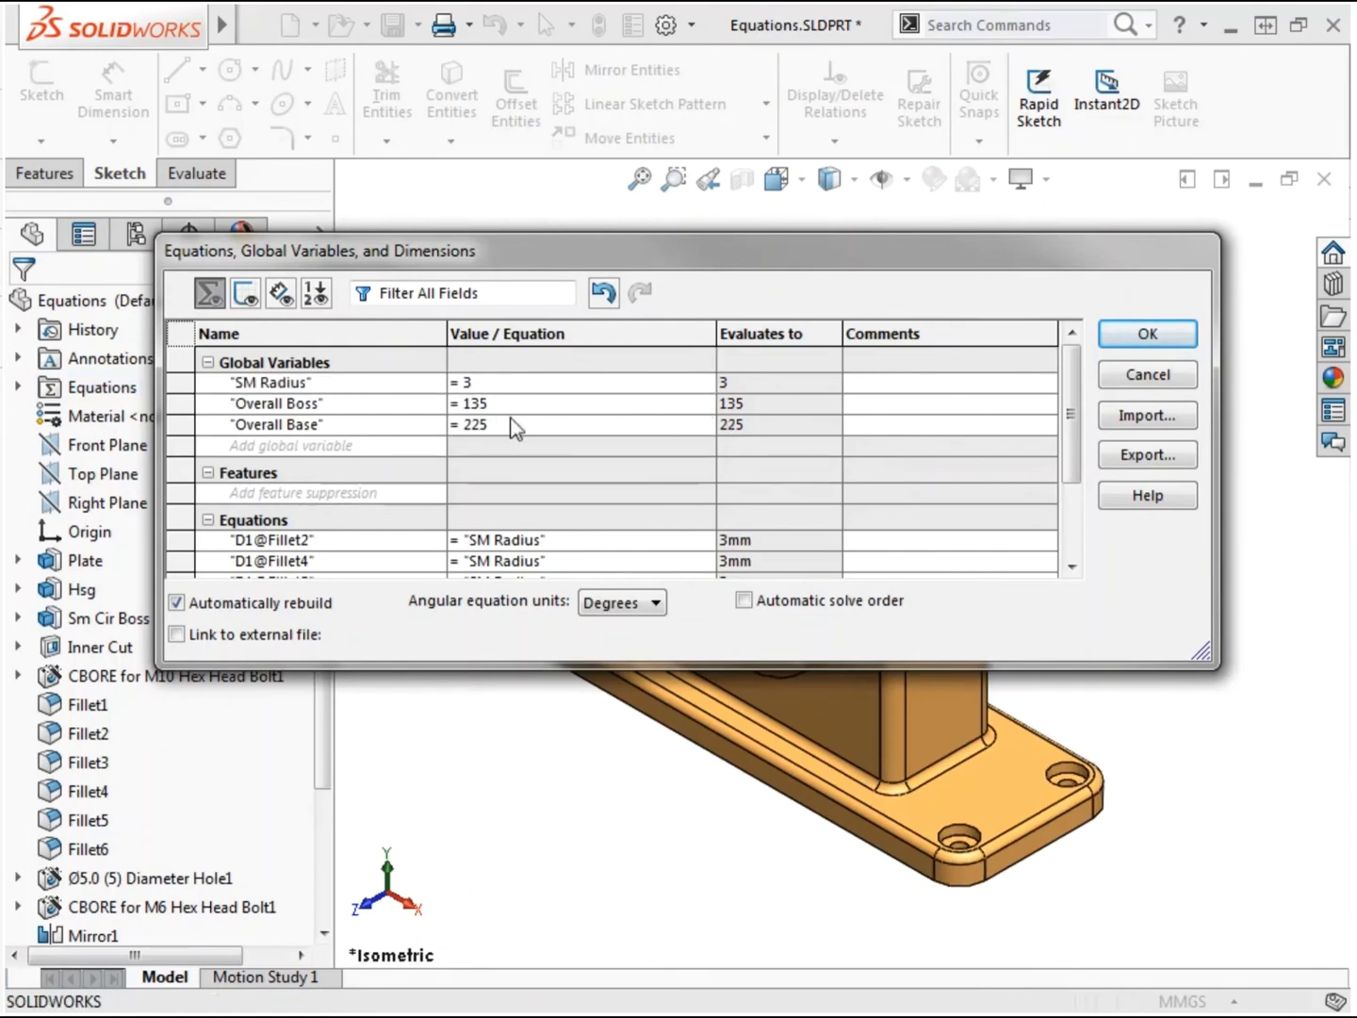